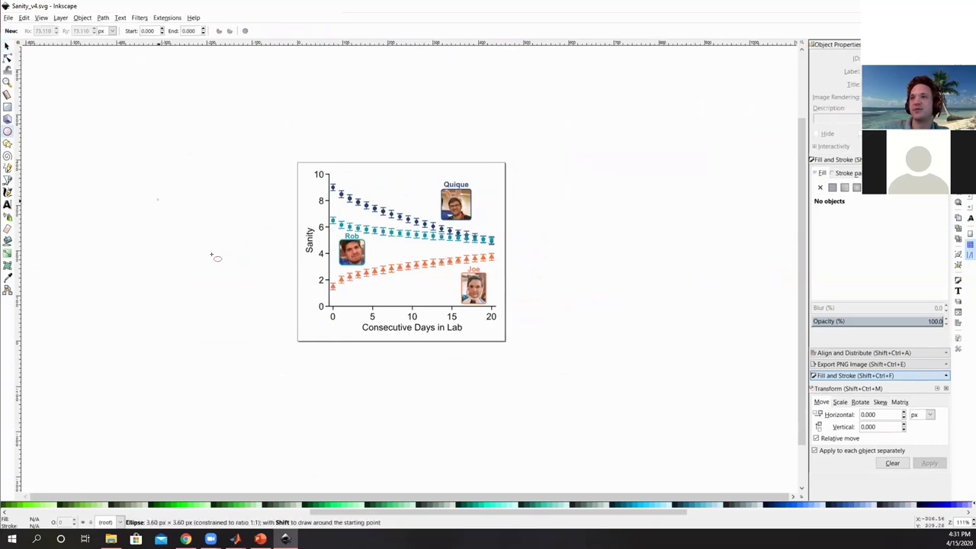
pyautogui.moveTo(156, 198); pyautogui.dragTo(159, 200)
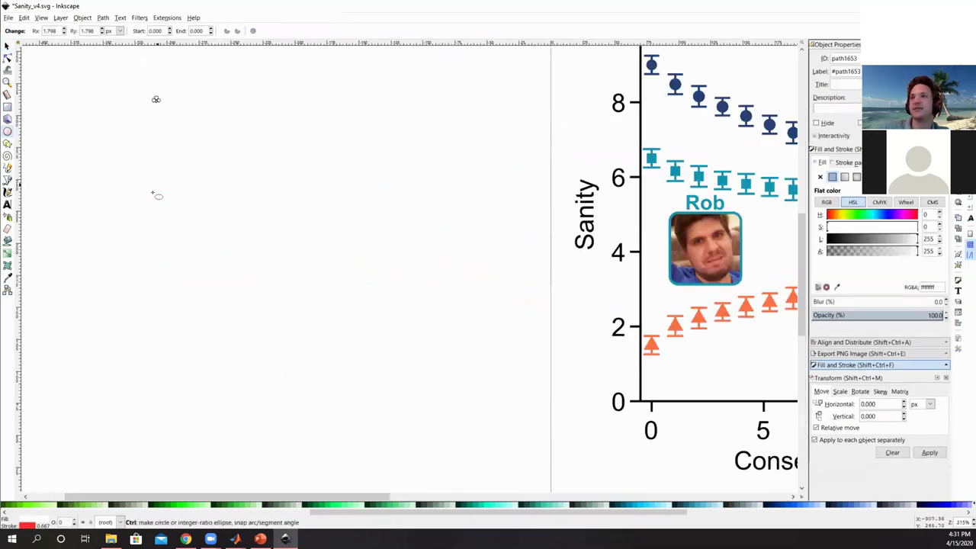
pyautogui.scroll(-1, 155, 193)
pyautogui.click(8, 47)
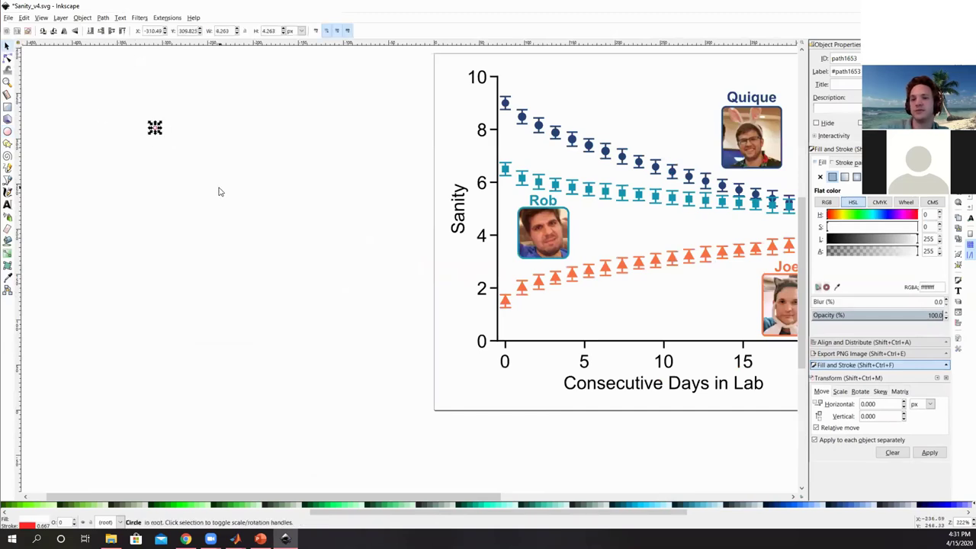
pyautogui.press('Delete')
# Draw a circle in the empty canvas beside the chart page and scale it down to about 148 × 146 px.
pyautogui.click(8, 132)
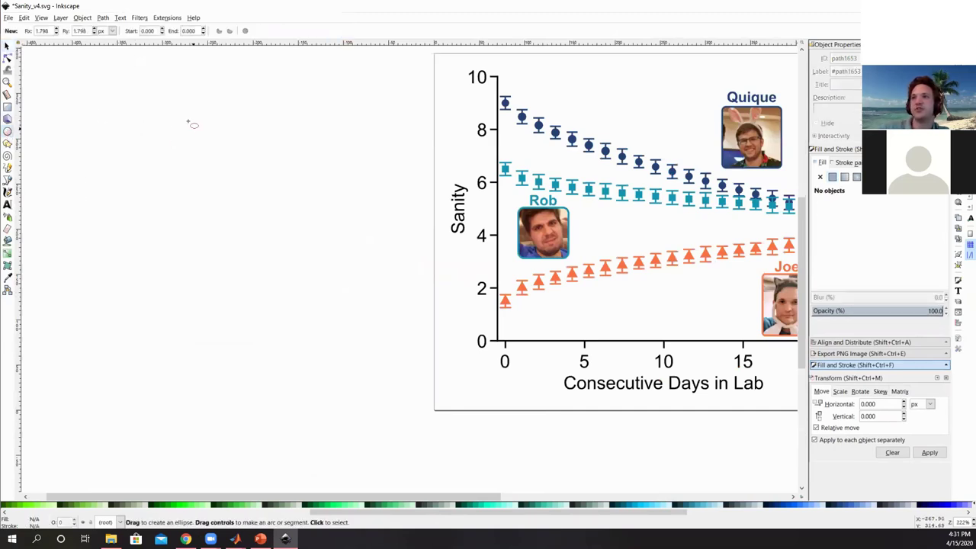
pyautogui.moveTo(189, 123); pyautogui.dragTo(308, 241)
pyautogui.scroll(-1, 200, 183)
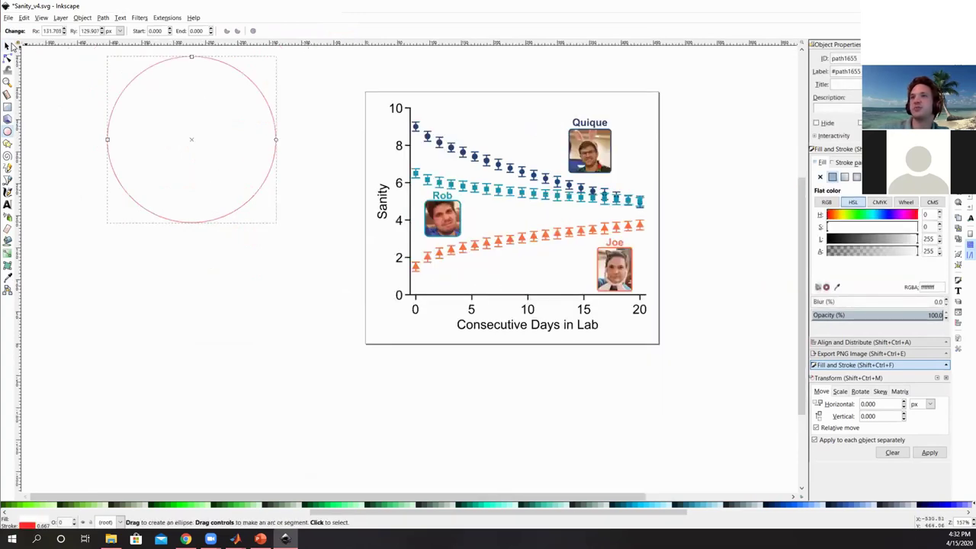
pyautogui.click(6, 46)
pyautogui.moveTo(276, 55); pyautogui.dragTo(241, 91)
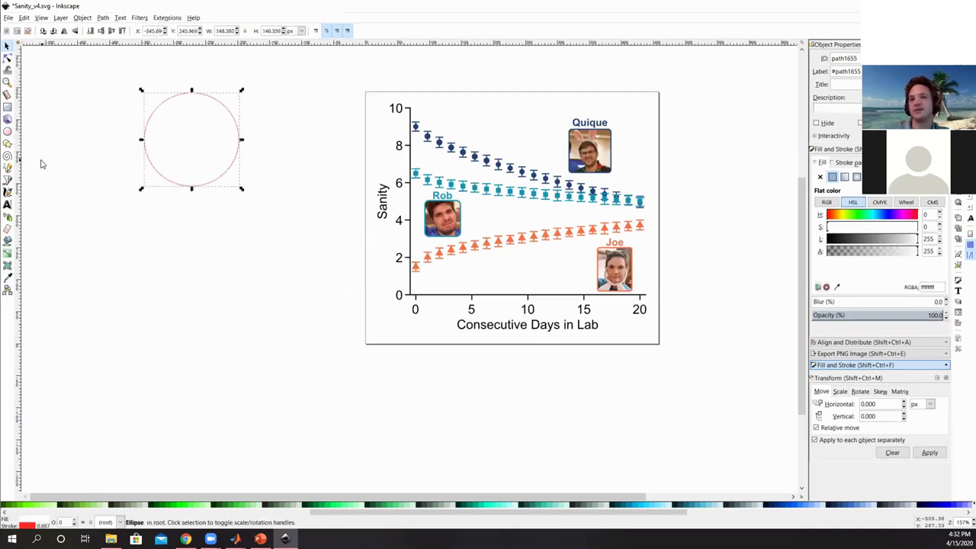
# Fill the circle with a radial gradient of bright green 2aff80 fading to transparent, and give it a blue outline.
pyautogui.click(133, 508)
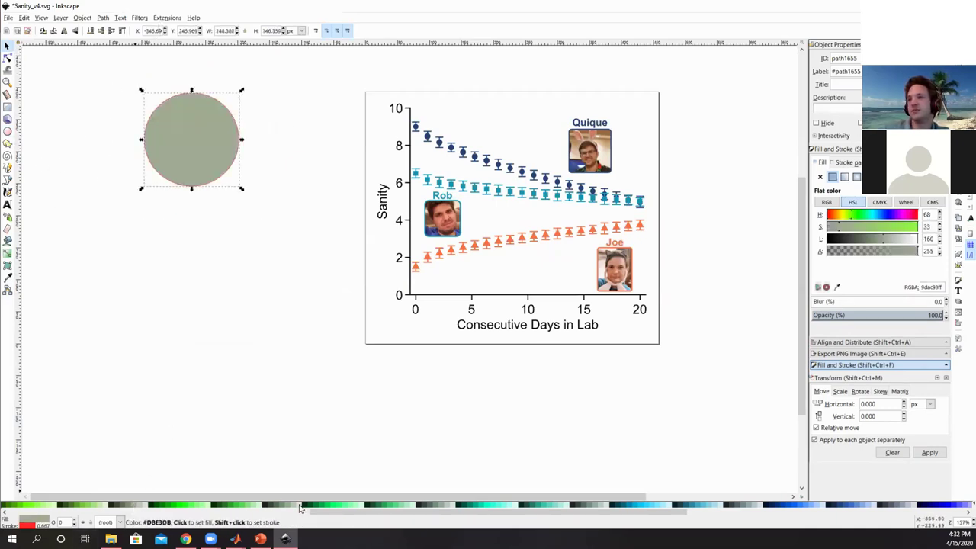
pyautogui.click(307, 509)
pyautogui.click(326, 508)
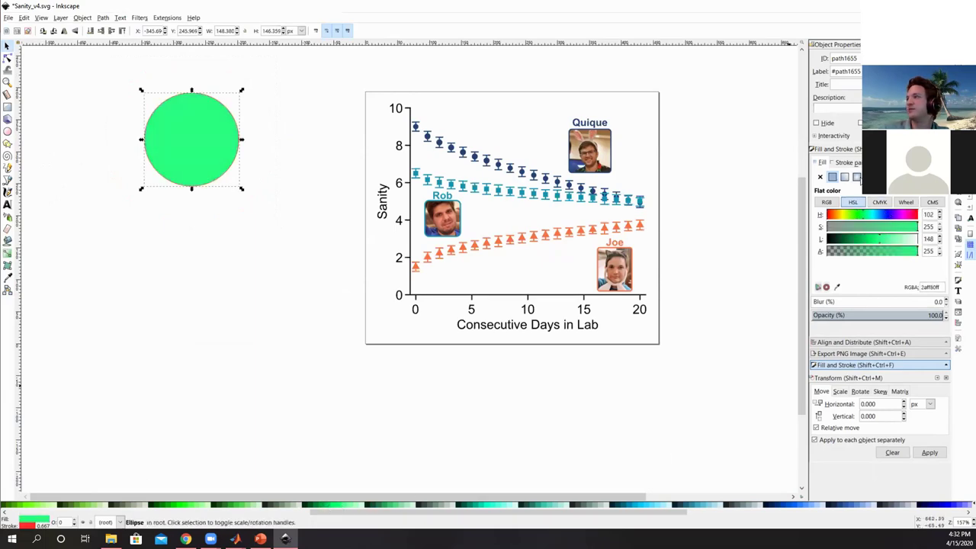
pyautogui.click(855, 176)
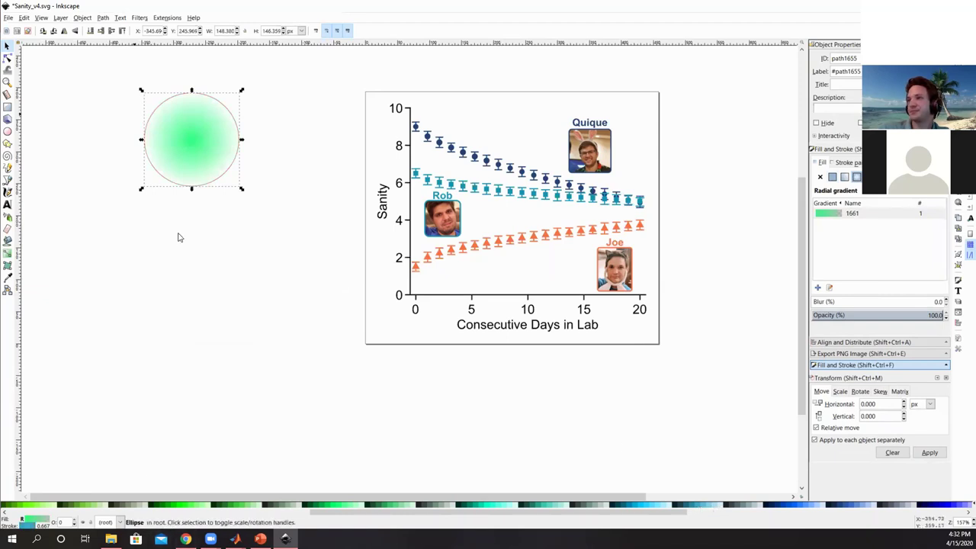
pyautogui.click(340, 221)
# Place the text cursor in the y-axis label 8 and show the available font sizes.
pyautogui.hscroll(4, 600, 195)
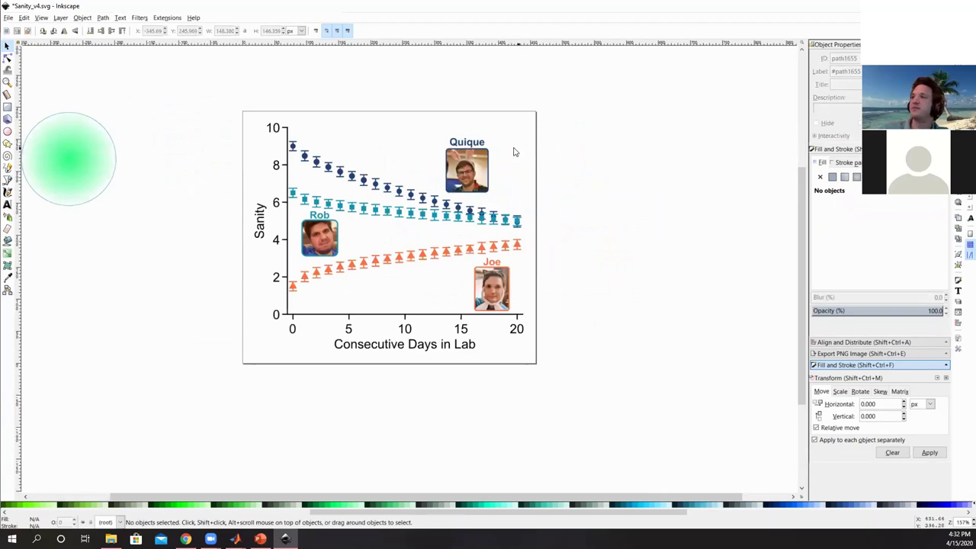
pyautogui.scroll(1, 299, 183)
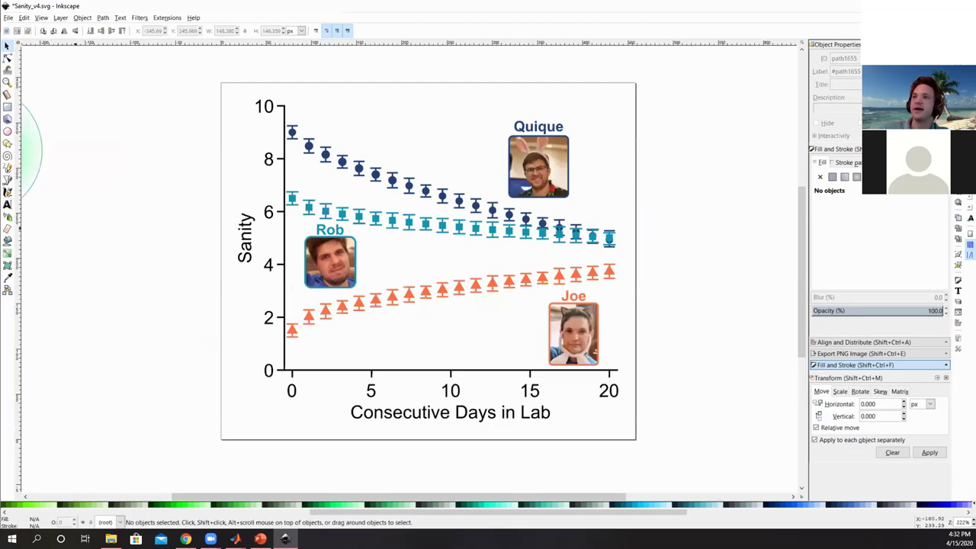
pyautogui.click(7, 203)
pyautogui.click(266, 159)
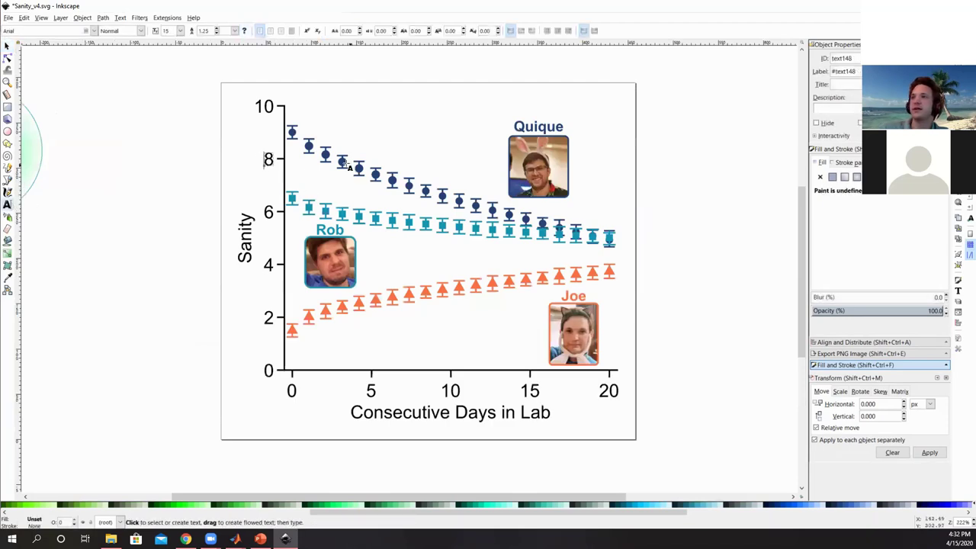
pyautogui.click(180, 31)
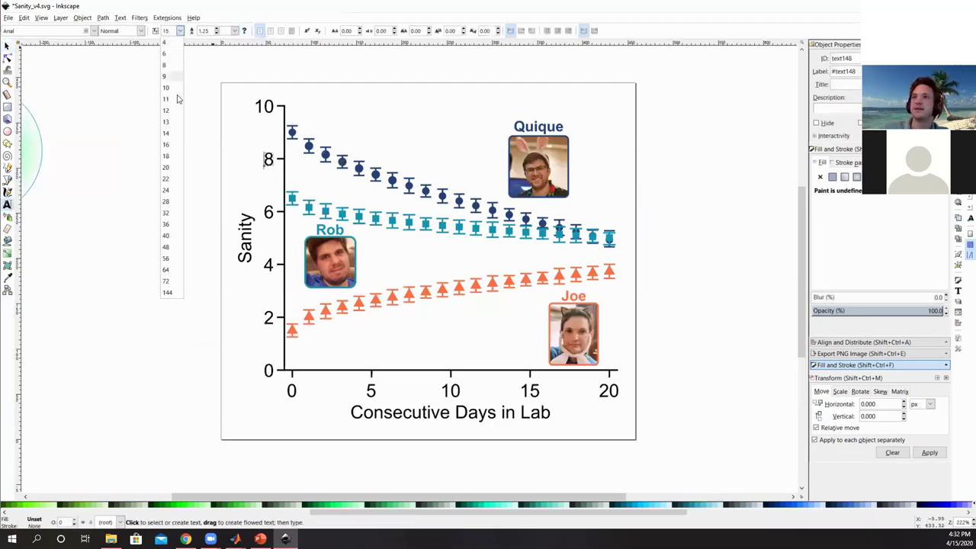
pyautogui.click(167, 169)
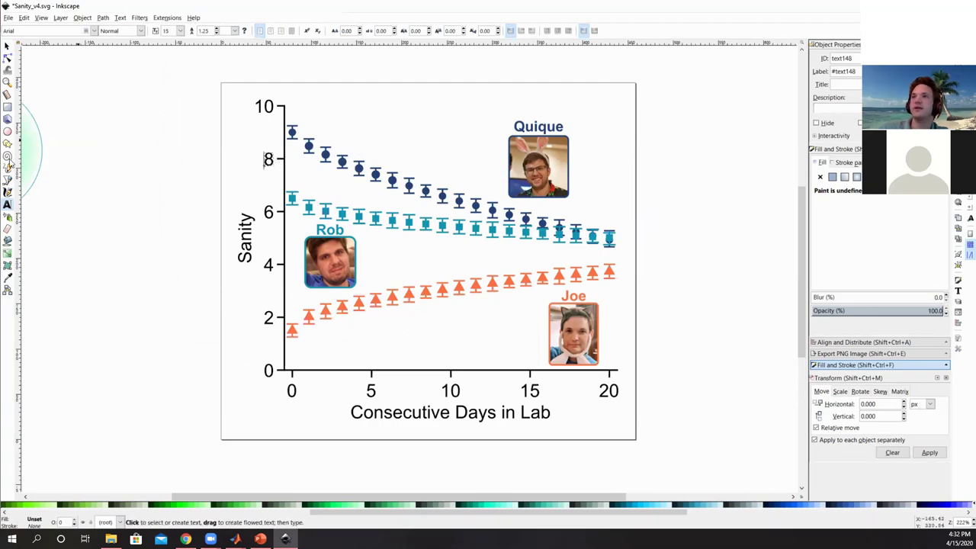
# Select the chart's y-axis line with the node tool and show its stroke style settings.
pyautogui.click(7, 58)
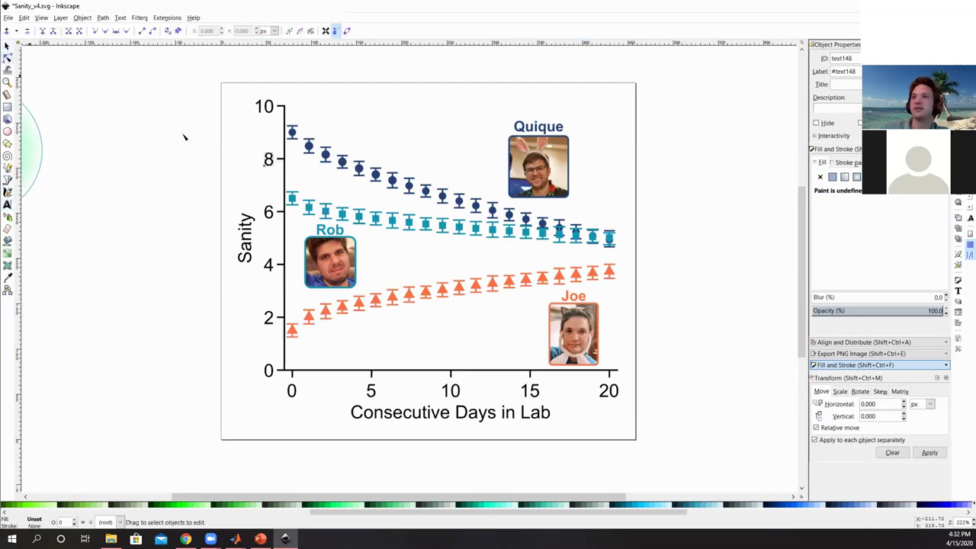
pyautogui.click(286, 149)
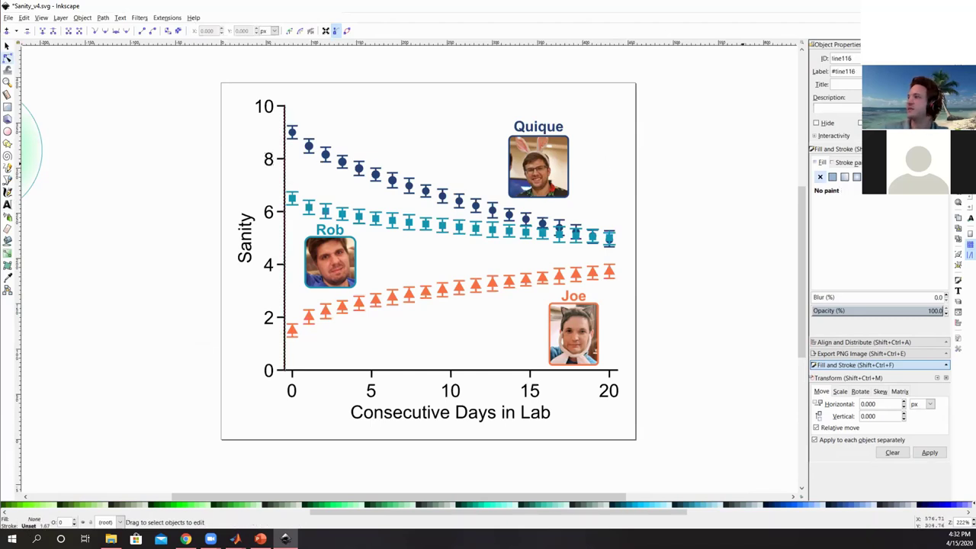
pyautogui.click(892, 163)
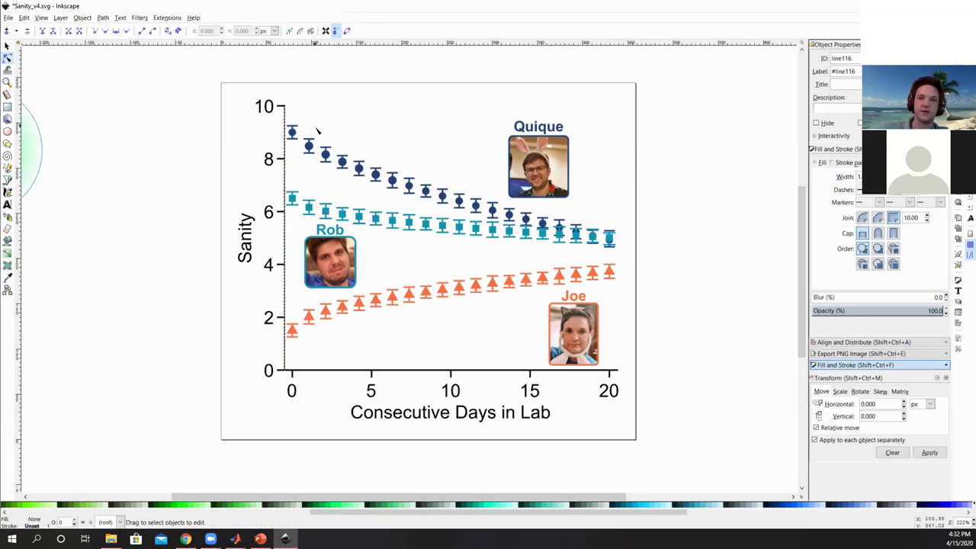
# Recolor both the fill and the stroke of the orange triangle data series and its error bars to green #00FF66.
pyautogui.click(6, 47)
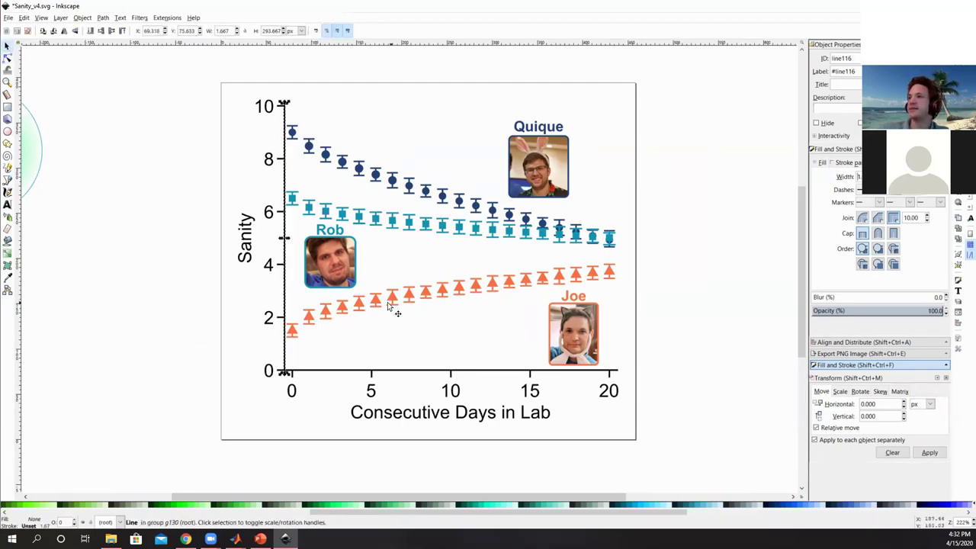
pyautogui.click(387, 303)
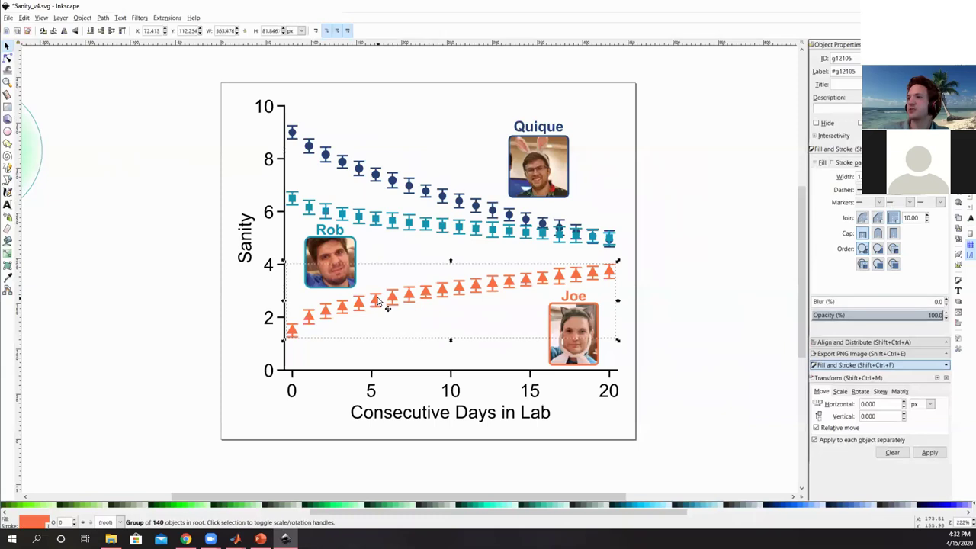
pyautogui.click(337, 507)
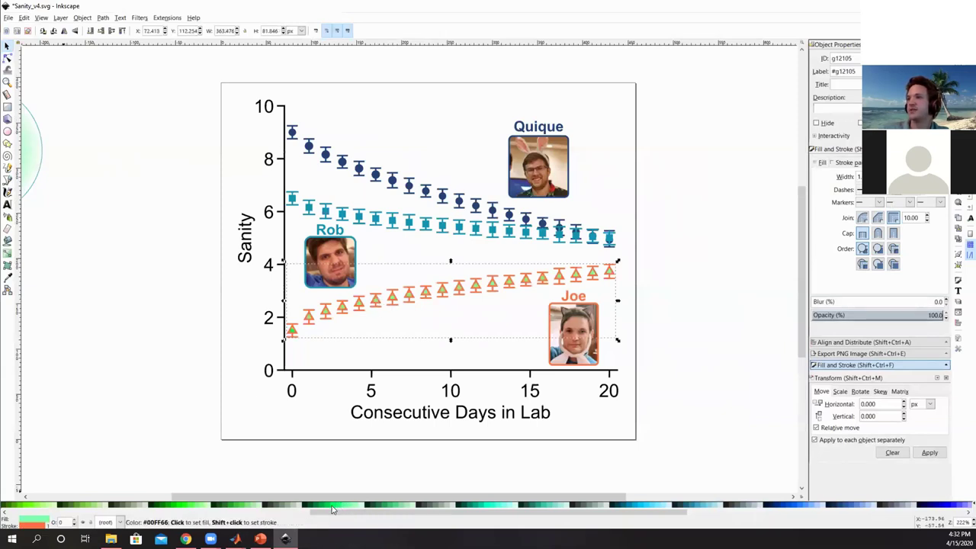
pyautogui.click(332, 508)
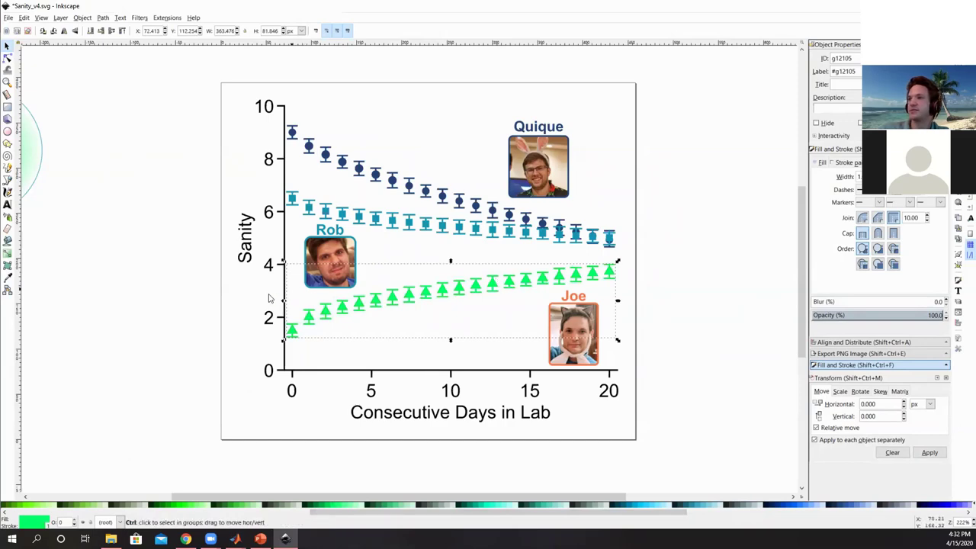
pyautogui.scroll(-1, 538, 237)
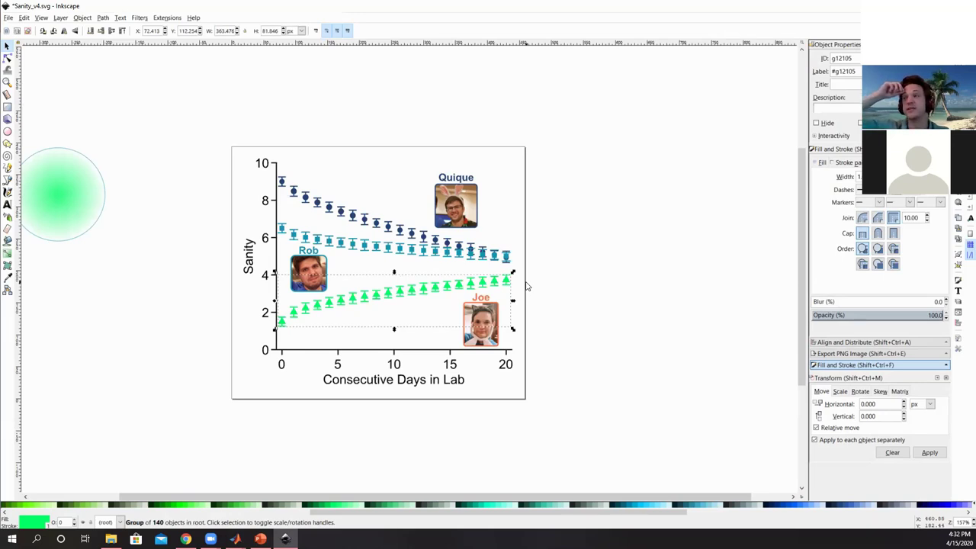
pyautogui.click(548, 280)
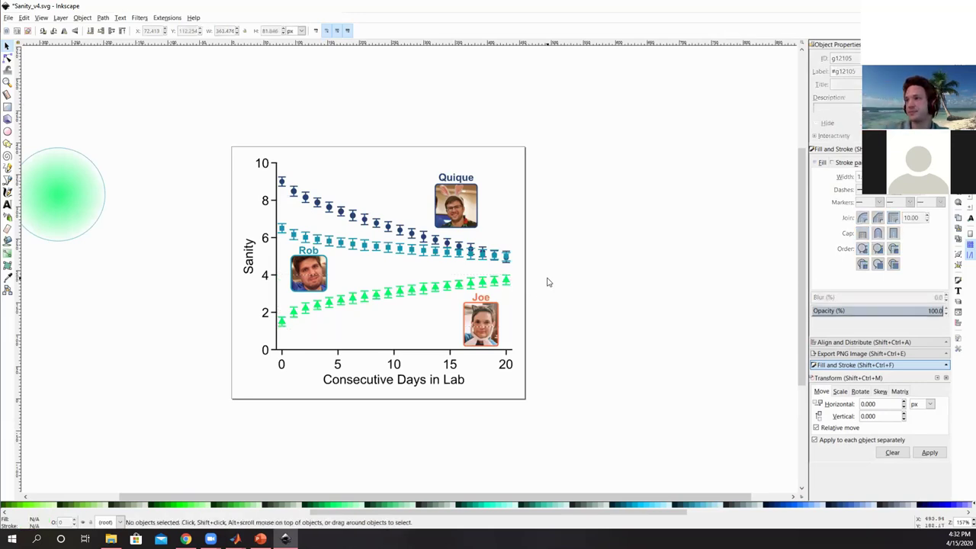
# Nudge the dark blue portrait and its label slightly up, try moving the picture out of its frame, and undo that last move.
pyautogui.click(473, 210)
pyautogui.moveTo(462, 203); pyautogui.dragTo(569, 193)
pyautogui.keyDown('ctrl'); pyautogui.click(483, 196); pyautogui.keyUp('ctrl')
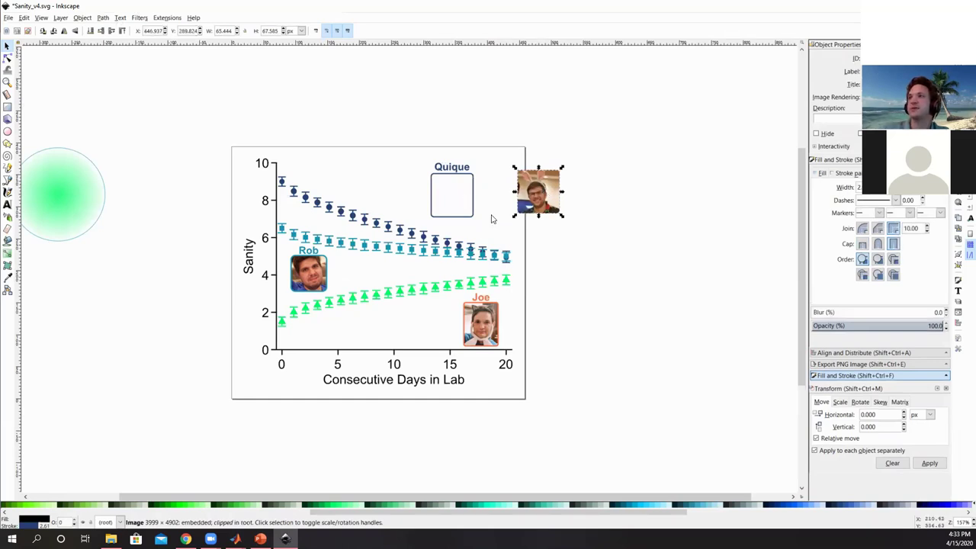
pyautogui.hotkey('ctrl', 'z')
pyautogui.press('Escape')
pyautogui.keyDown('ctrl'); pyautogui.scroll(-1, 373, 164); pyautogui.keyUp('ctrl')
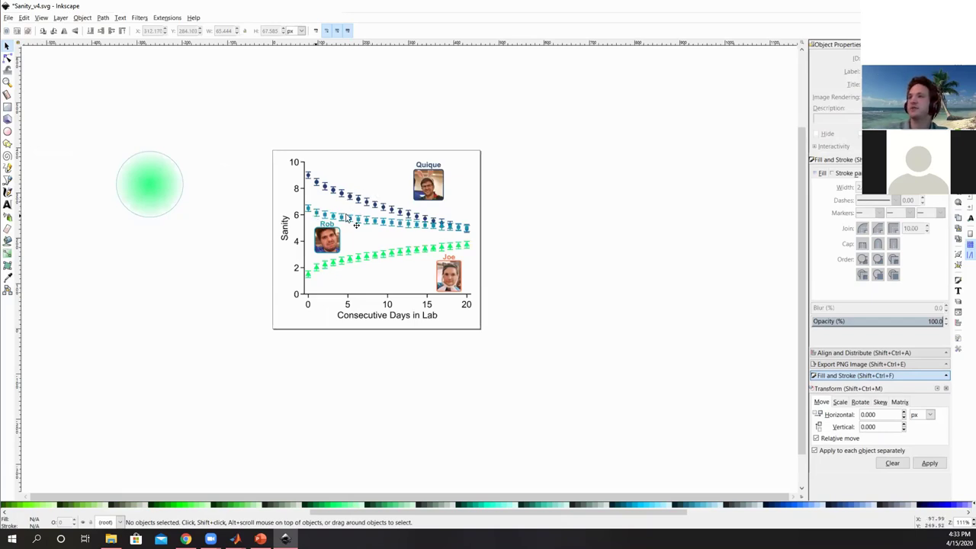
pyautogui.keyDown('ctrl'); pyautogui.scroll(1, 359, 209); pyautogui.keyUp('ctrl')
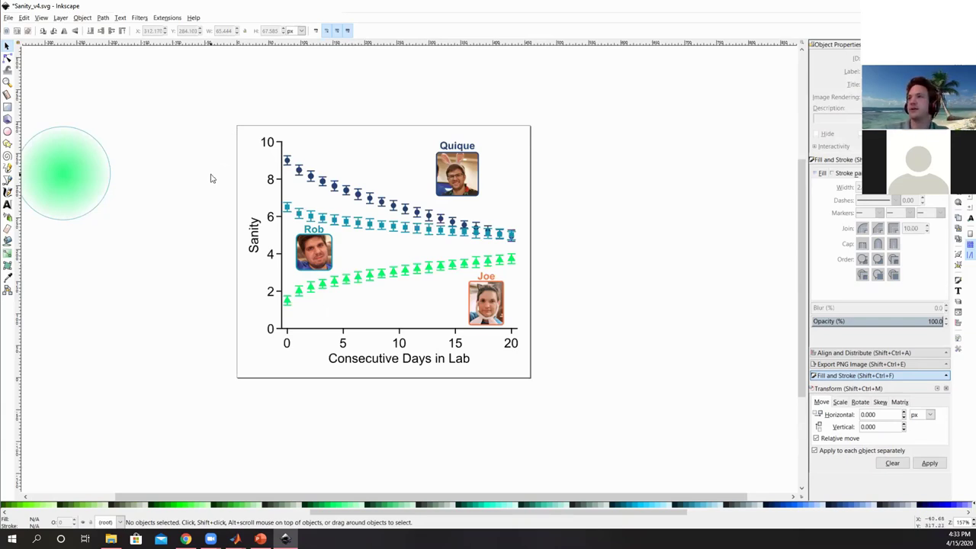
pyautogui.keyDown('ctrl'); pyautogui.scroll(-2, 209, 177); pyautogui.keyUp('ctrl')
pyautogui.keyDown('ctrl'); pyautogui.scroll(1, 202, 218); pyautogui.keyUp('ctrl')
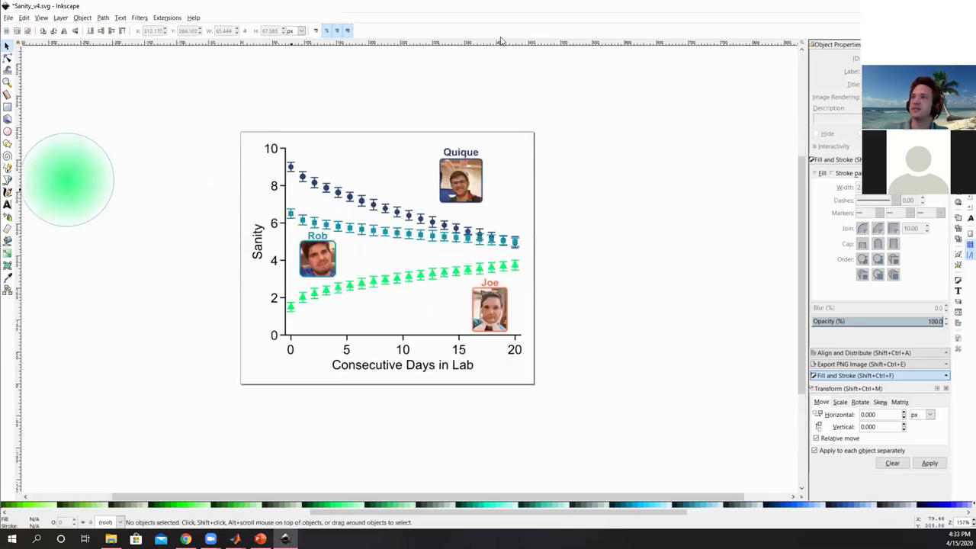
# Switch to the PowerPoint presentation, look through the slides after the vector editor slide, and return to the Inkscape drawing.
pyautogui.click(260, 539)
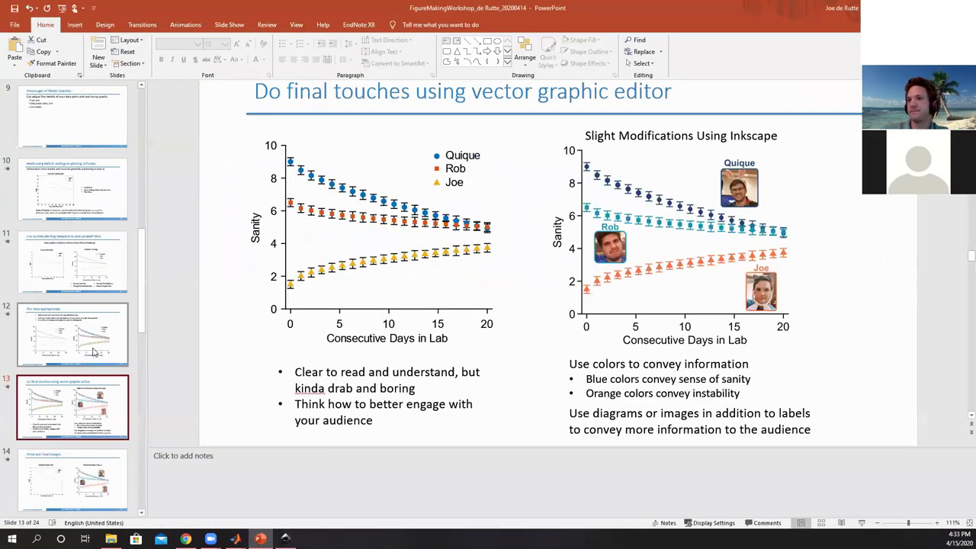
pyautogui.scroll(-2, 96, 354)
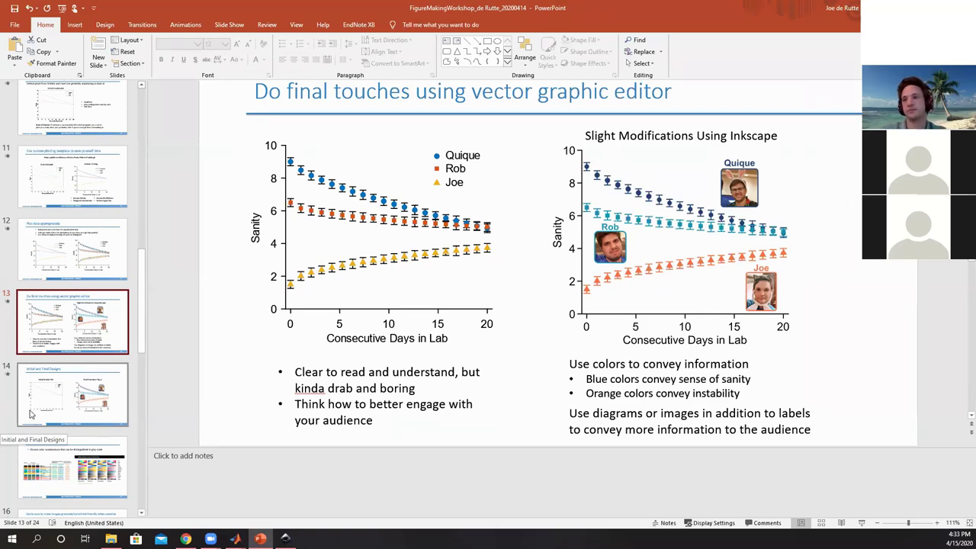
pyautogui.moveTo(285, 538)
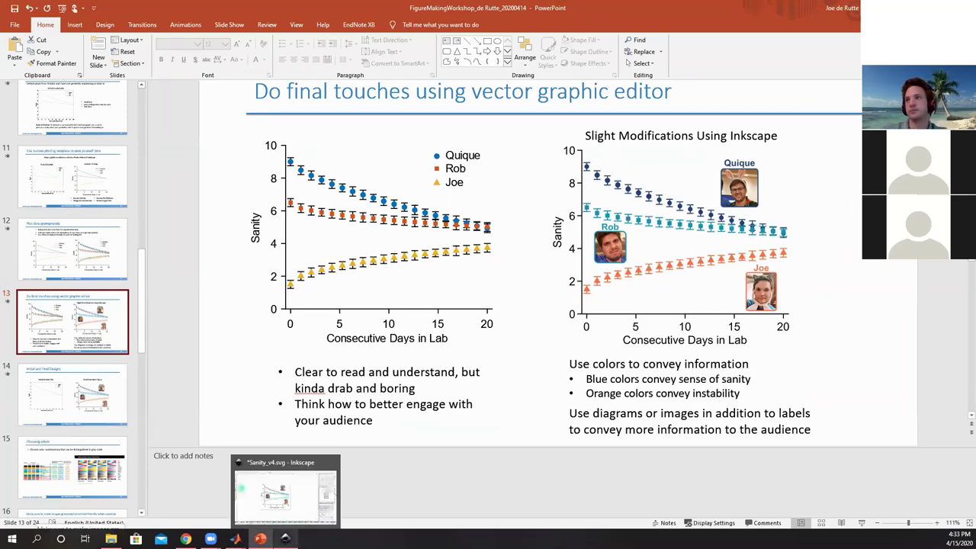
pyautogui.click(293, 497)
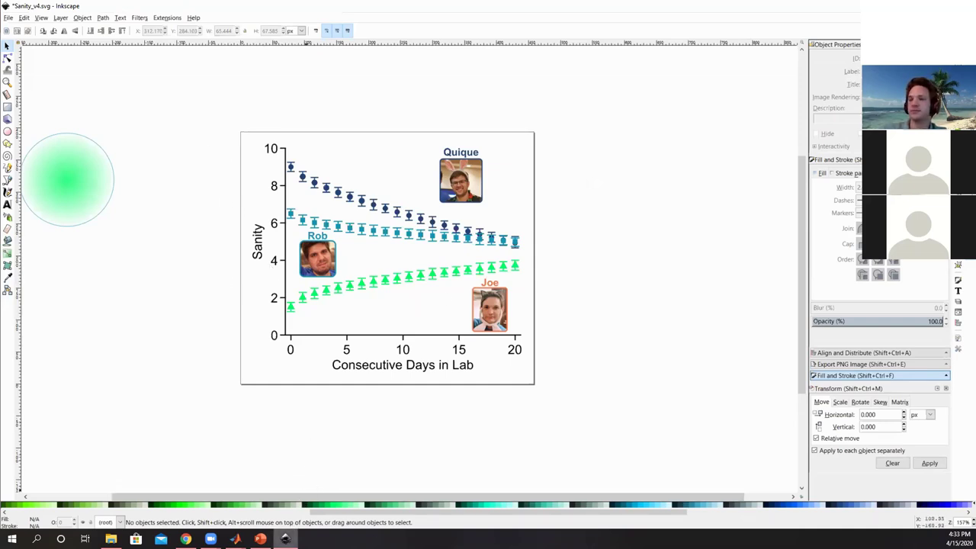
pyautogui.moveTo(260, 538)
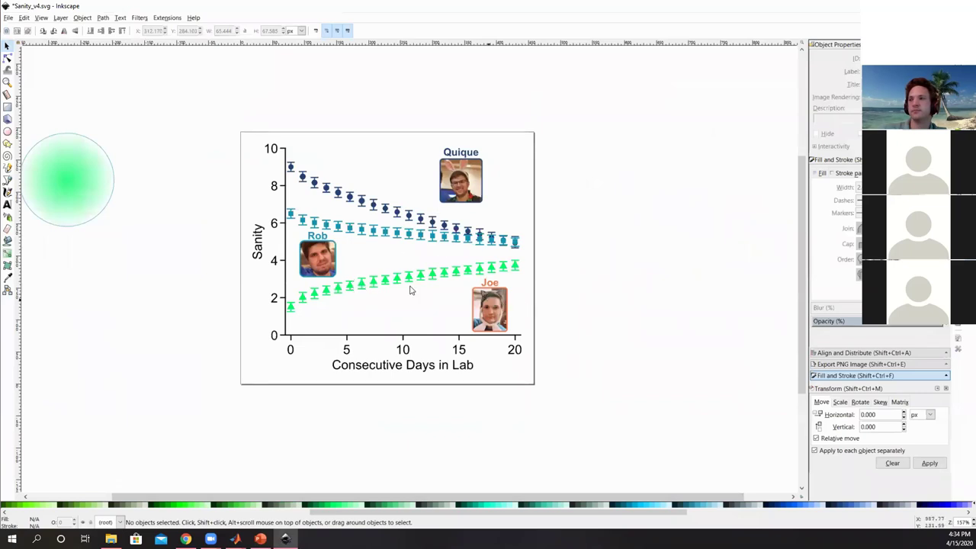
# Select the embedded picture inside the teal-framed portrait group and examine its pixel detail up close.
pyautogui.click(327, 258)
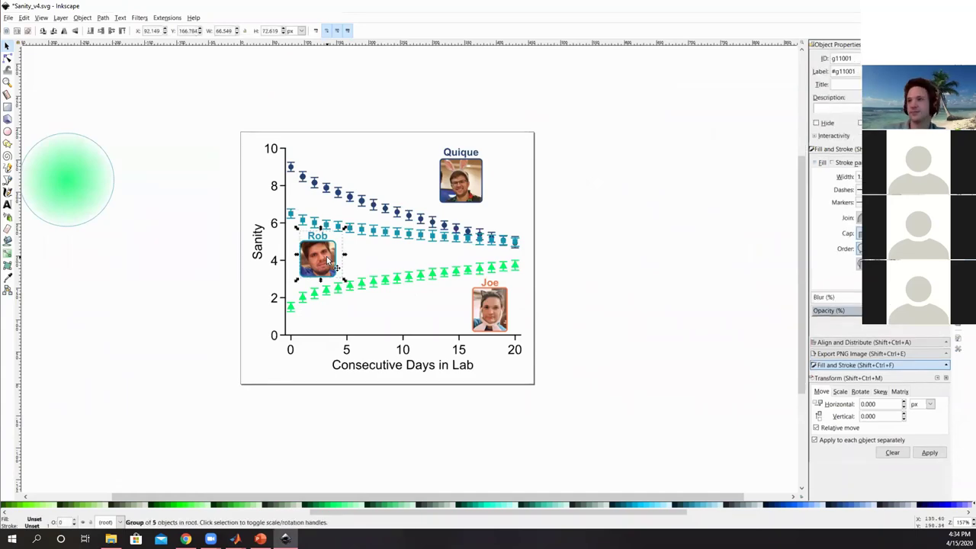
pyautogui.click(324, 268)
pyautogui.doubleClick(323, 265)
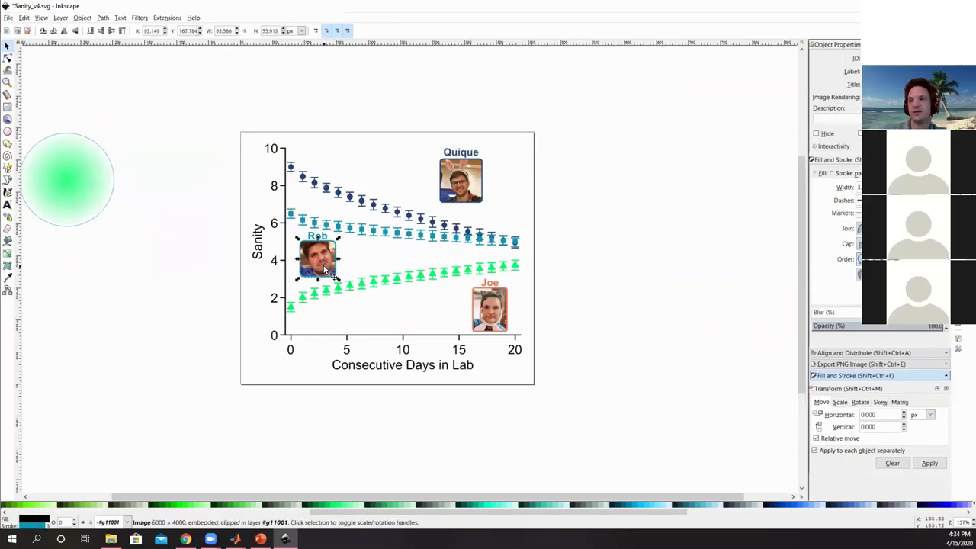
pyautogui.click(364, 262)
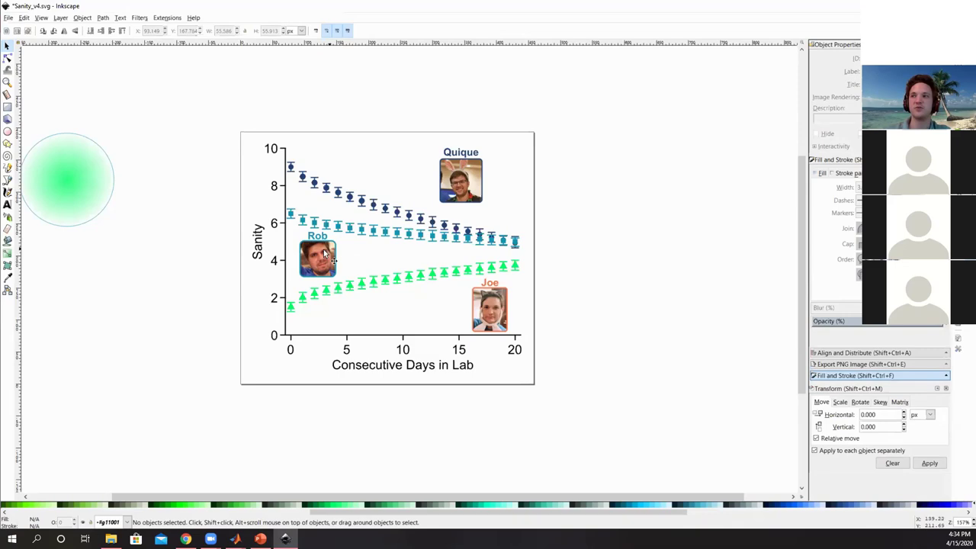
pyautogui.scroll(6, 351, 252)
pyautogui.scroll(3, 333, 244)
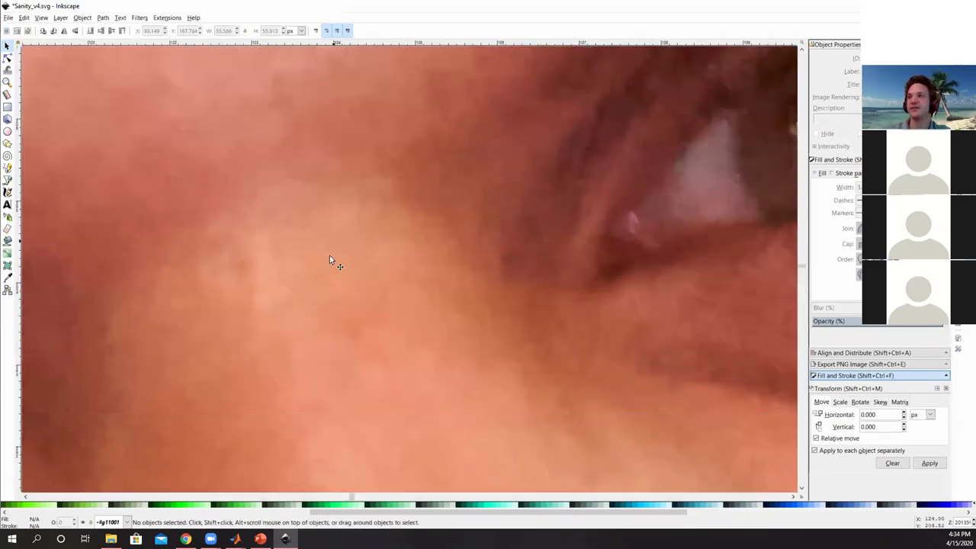
# Examine the eye detail in the teal-framed portrait, and look over the whole chart with its data series and framed pictures.
pyautogui.scroll(-2, 258, 255)
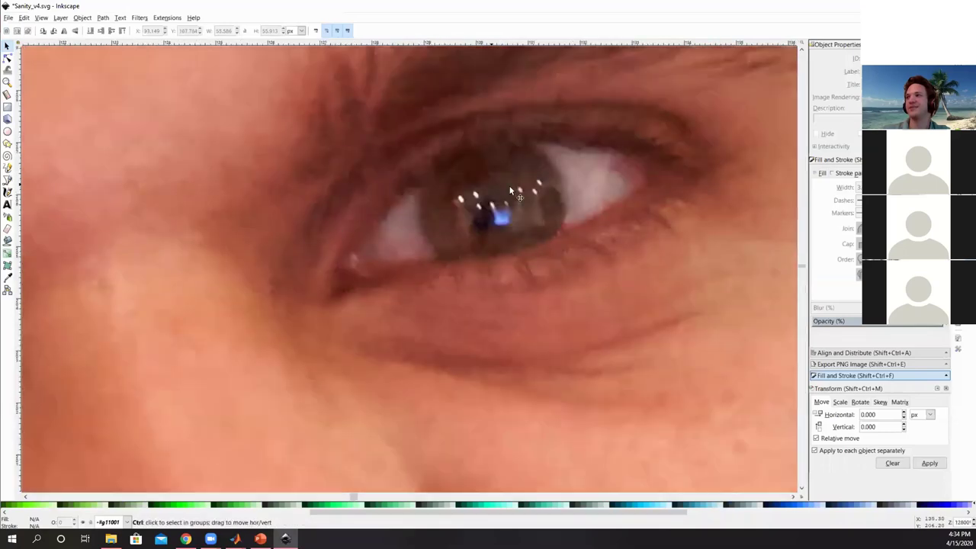
pyautogui.scroll(1, 514, 192)
pyautogui.scroll(-3, 442, 221)
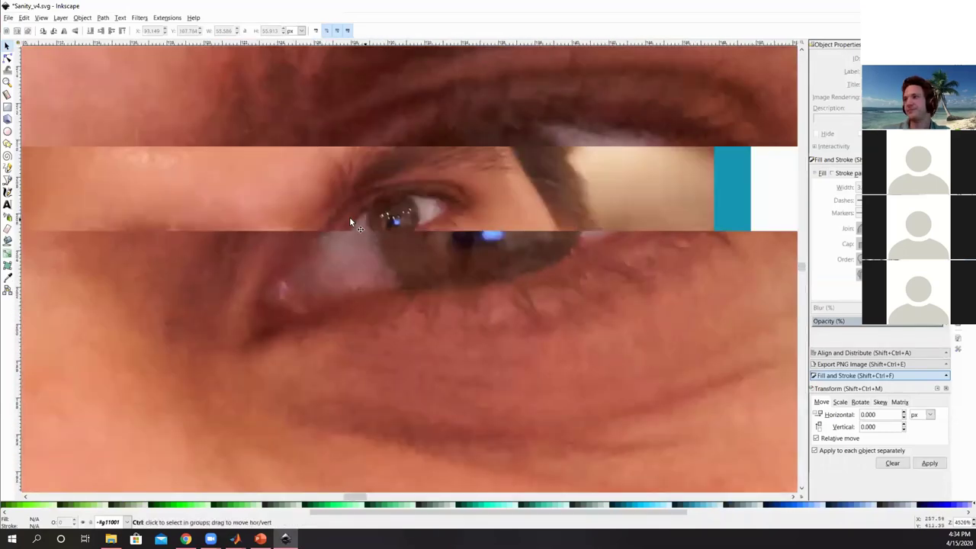
pyautogui.scroll(-3, 292, 190)
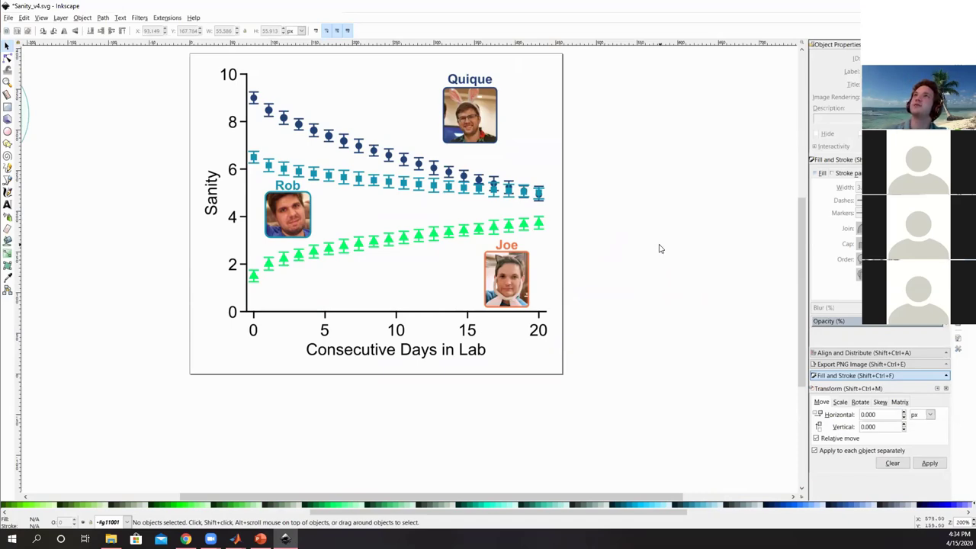
pyautogui.scroll(1, 660, 248)
pyautogui.scroll(-2, 657, 249)
pyautogui.scroll(2, 597, 234)
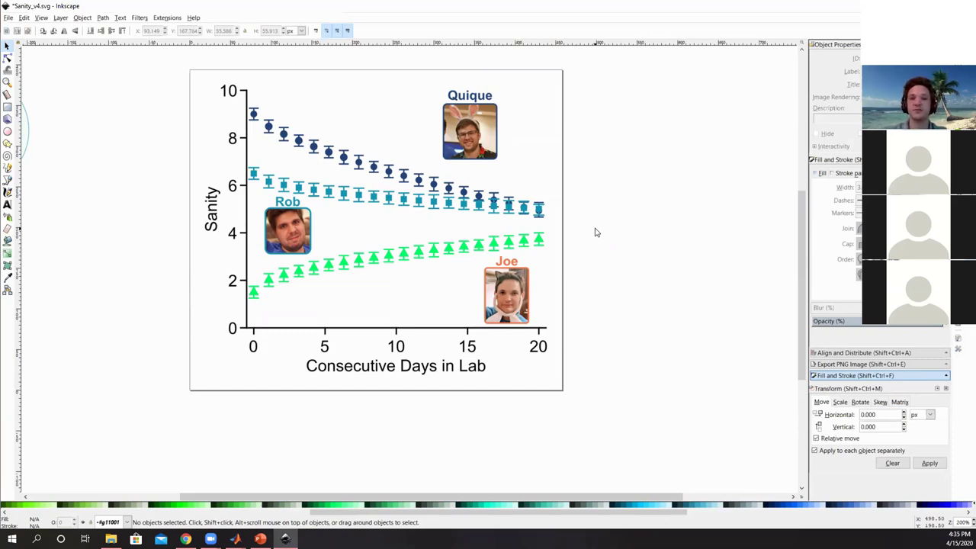
pyautogui.scroll(-1, 605, 277)
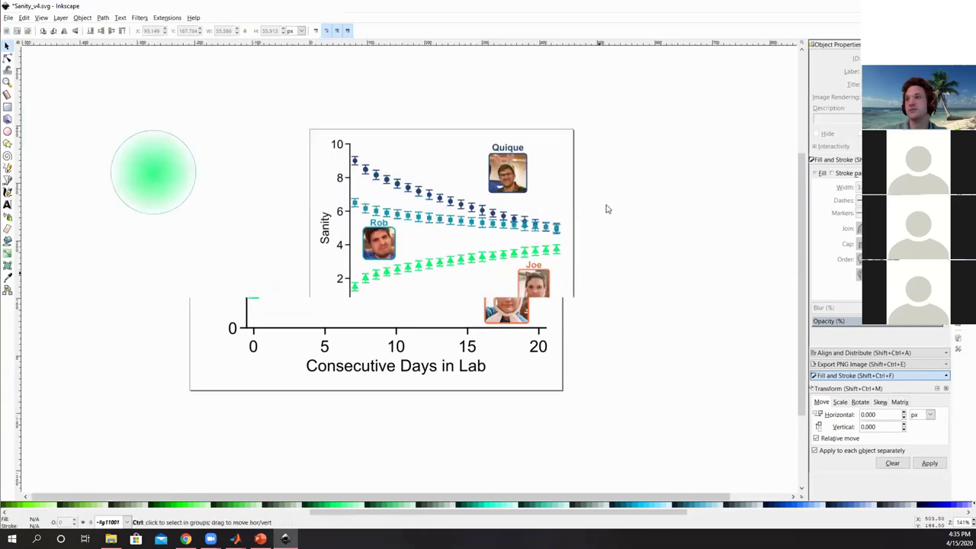
pyautogui.scroll(1, 601, 199)
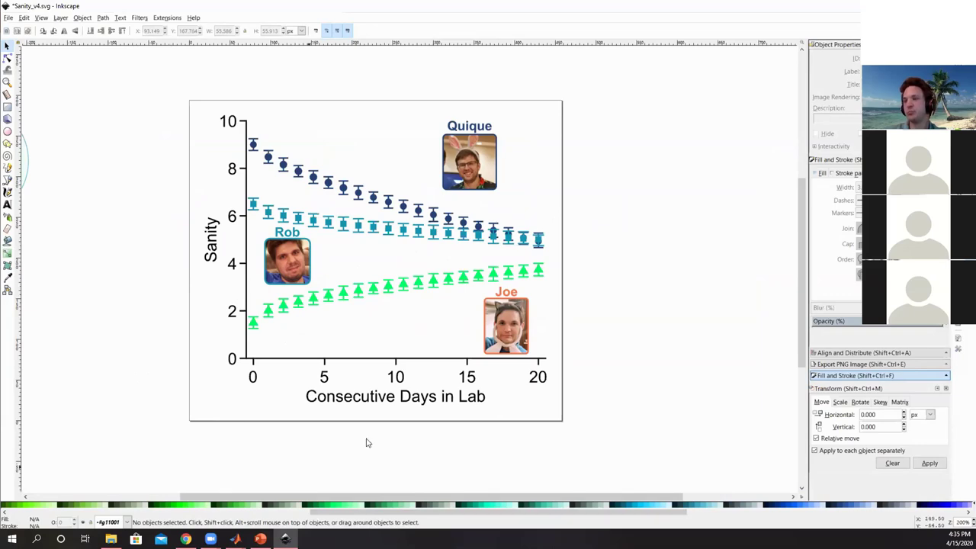
# Switch to the PowerPoint presentation and start the slide show from the slide on final touches using a vector graphic editor.
pyautogui.scroll(-1, 368, 441)
pyautogui.click(260, 539)
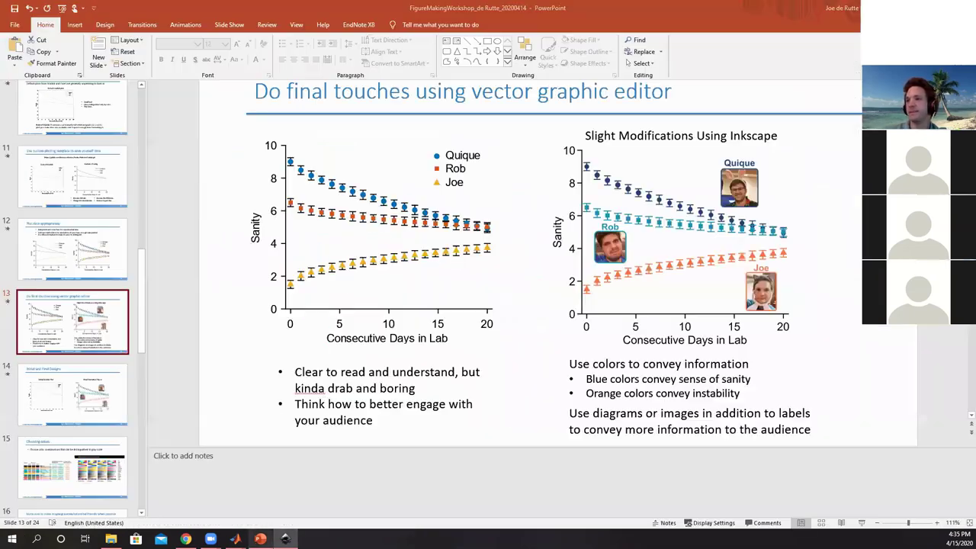
pyautogui.click(855, 527)
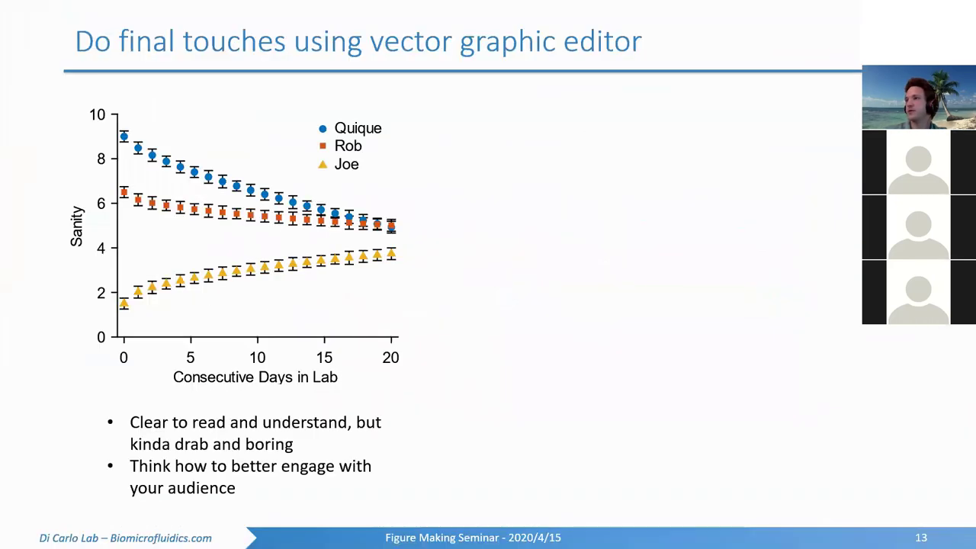
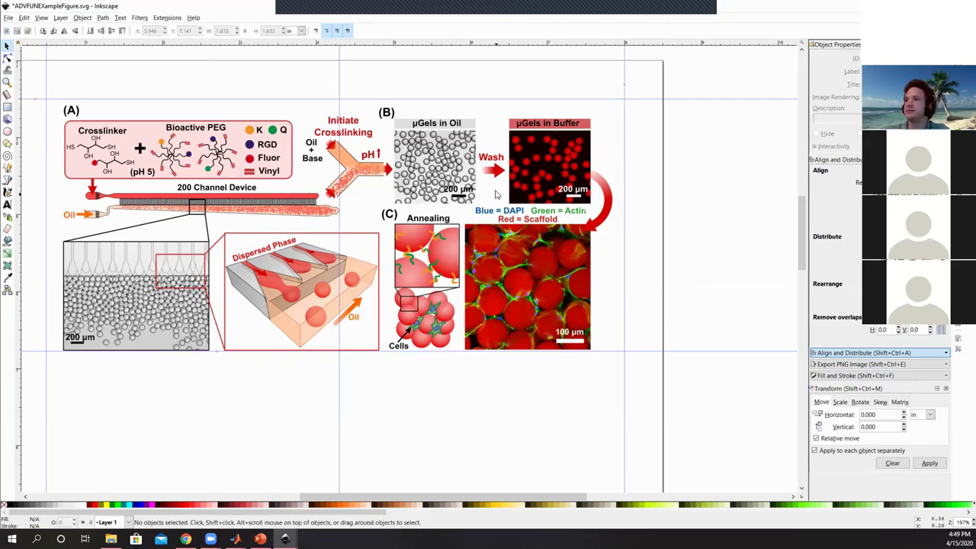
# Examine the multi-panel figure, its Dispersed Phase inset and the source drawings kept outside the page.
pyautogui.keyDown('ctrl'); pyautogui.scroll(-1, 568, 156); pyautogui.keyUp('ctrl')
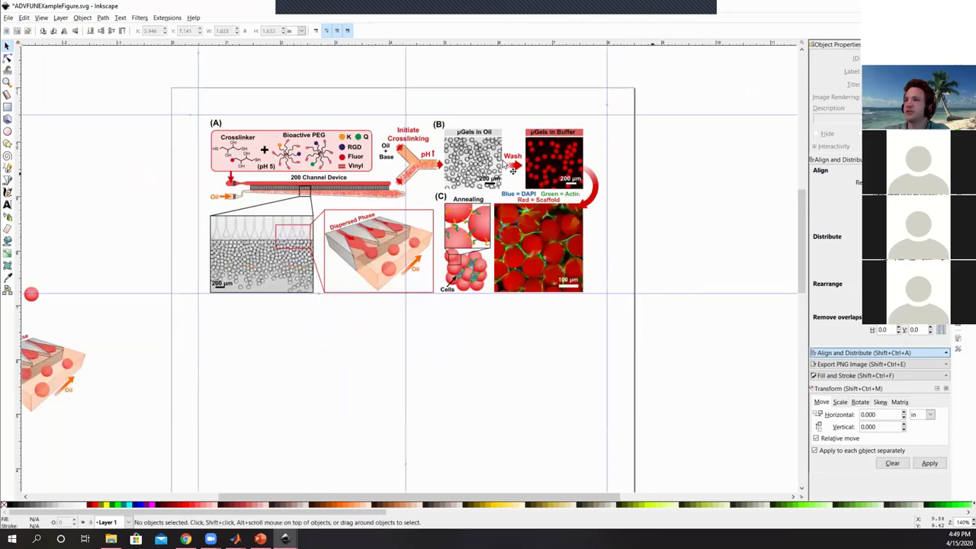
pyautogui.keyDown('ctrl'); pyautogui.scroll(-1, 578, 172); pyautogui.keyUp('ctrl')
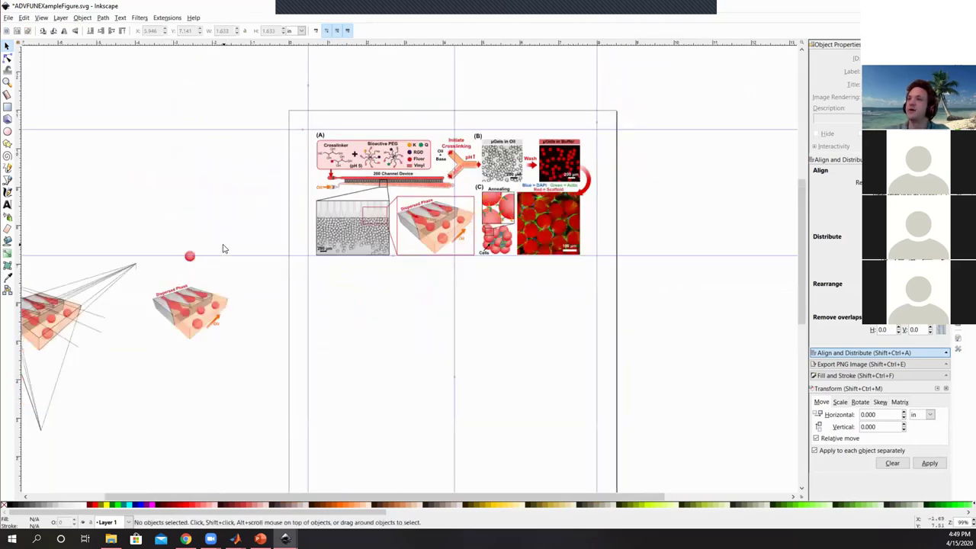
pyautogui.keyDown('ctrl'); pyautogui.scroll(2, 439, 244); pyautogui.keyUp('ctrl')
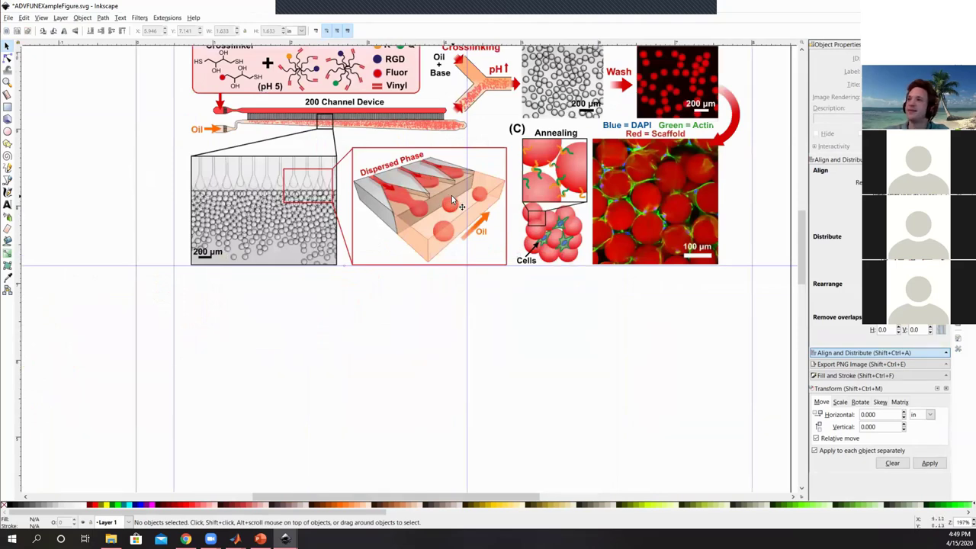
pyautogui.keyDown('ctrl'); pyautogui.scroll(2, 450, 195); pyautogui.keyUp('ctrl')
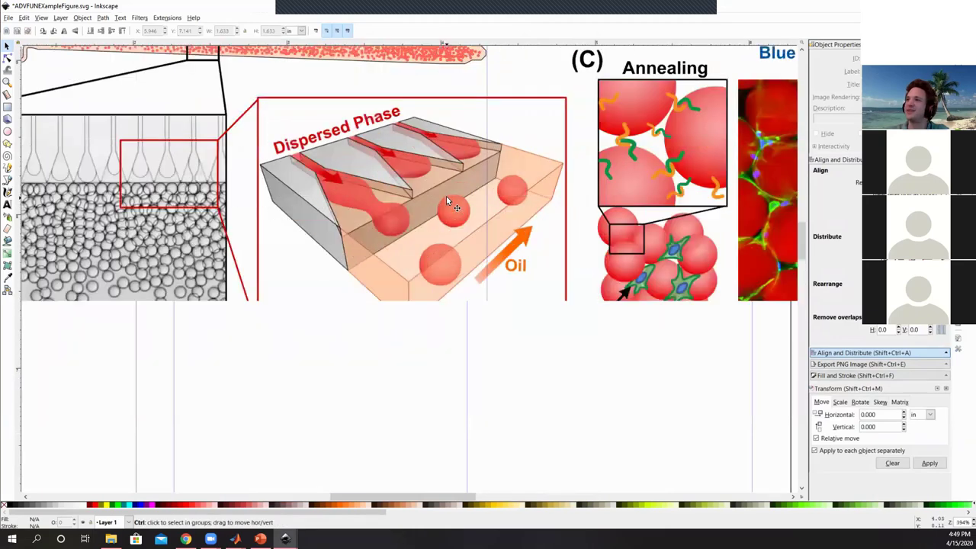
pyautogui.keyDown('ctrl'); pyautogui.scroll(-4, 638, 175); pyautogui.keyUp('ctrl')
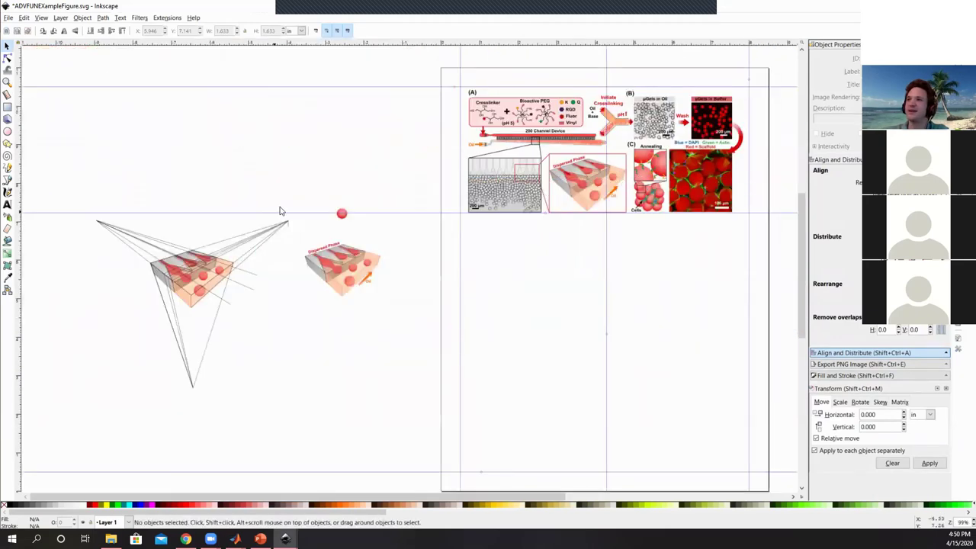
# Pull apart the red sphere above the Dispersed Phase drawing into its separate overlapping circles.
pyautogui.keyDown('ctrl'); pyautogui.scroll(4, 385, 227); pyautogui.keyUp('ctrl')
pyautogui.click(372, 213)
pyautogui.moveTo(374, 214); pyautogui.dragTo(434, 214)
pyautogui.moveTo(369, 214)
pyautogui.mouseDown()
pyautogui.moveTo(512, 216)
pyautogui.moveTo(389, 228)
pyautogui.mouseUp()
# Align the three circles concentrically on both axes to rebuild the shaded sphere, and move it slightly up and to the right.
pyautogui.moveTo(343, 151); pyautogui.dragTo(576, 290)
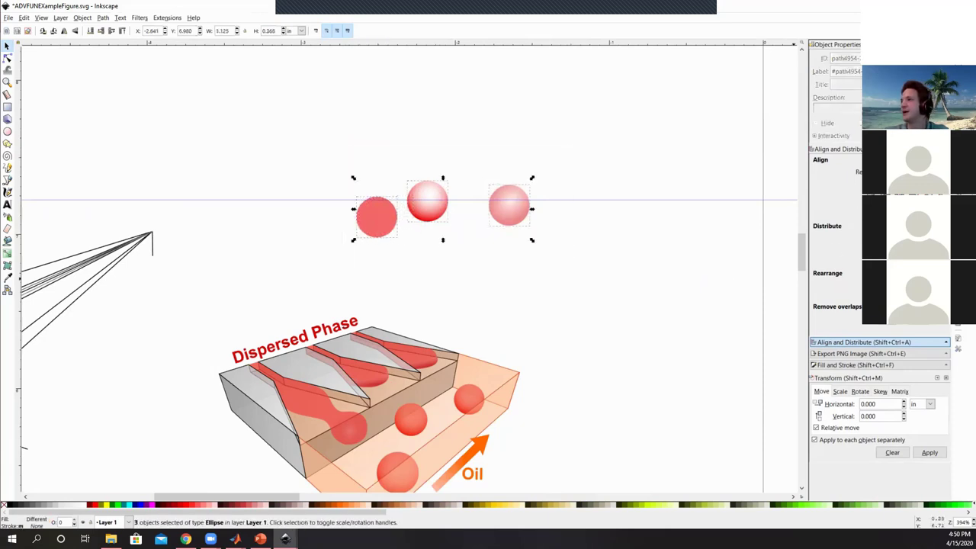
pyautogui.click(904, 189)
pyautogui.click(904, 207)
pyautogui.click(551, 165)
pyautogui.moveTo(373, 160); pyautogui.dragTo(500, 250)
pyautogui.moveTo(444, 214); pyautogui.dragTo(515, 176)
pyautogui.click(598, 189)
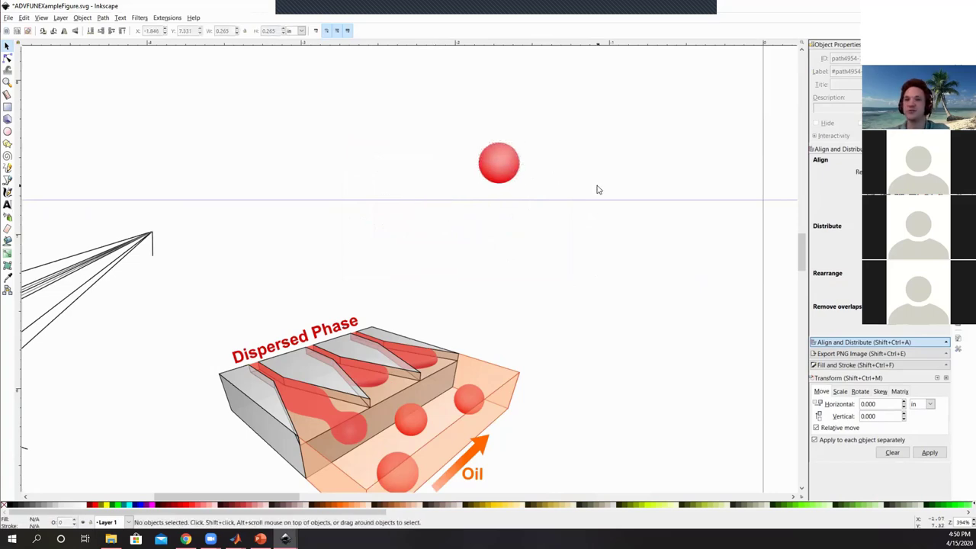
# Examine the perspective construction lines of the 3D channel drawing next to its finished copy.
pyautogui.scroll(-3, 427, 263)
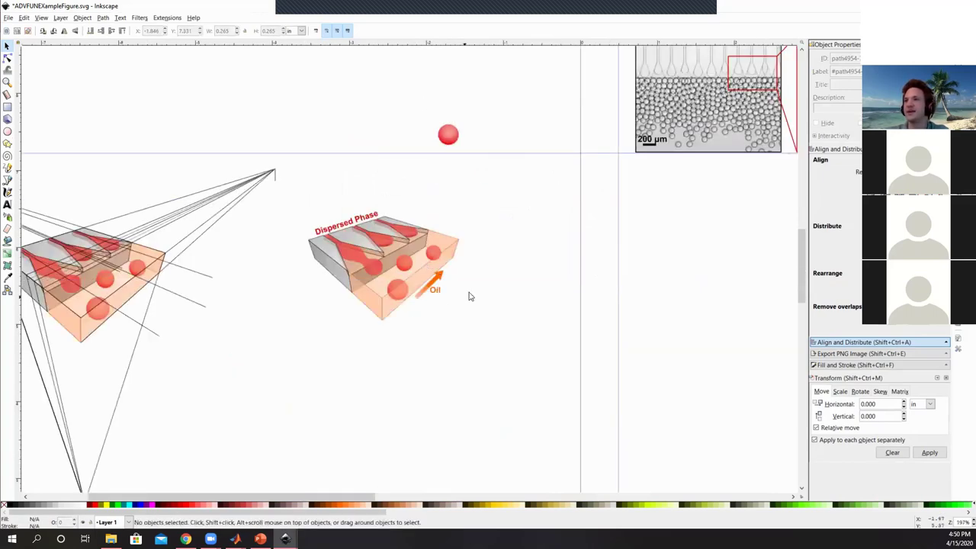
pyautogui.scroll(1, 188, 266)
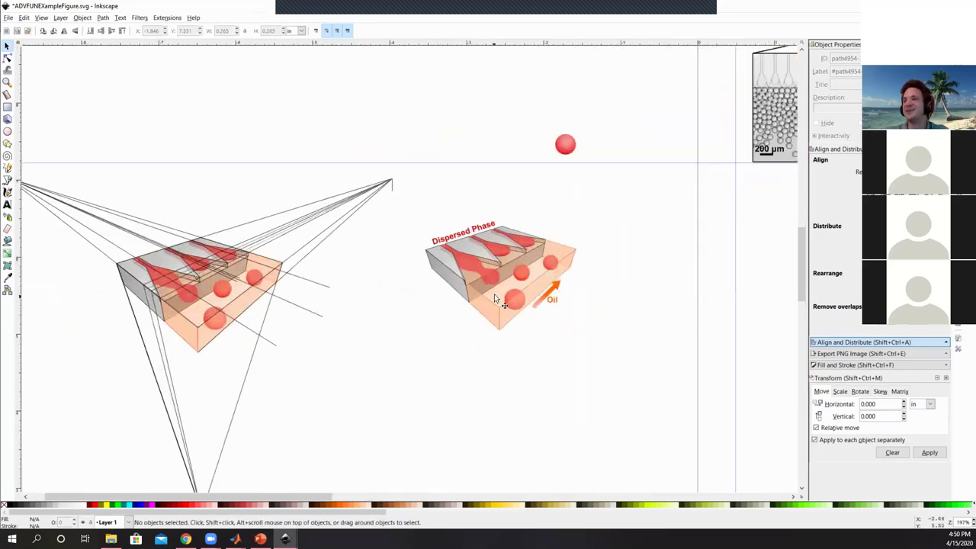
pyautogui.scroll(-1, 495, 296)
pyautogui.scroll(1, 273, 280)
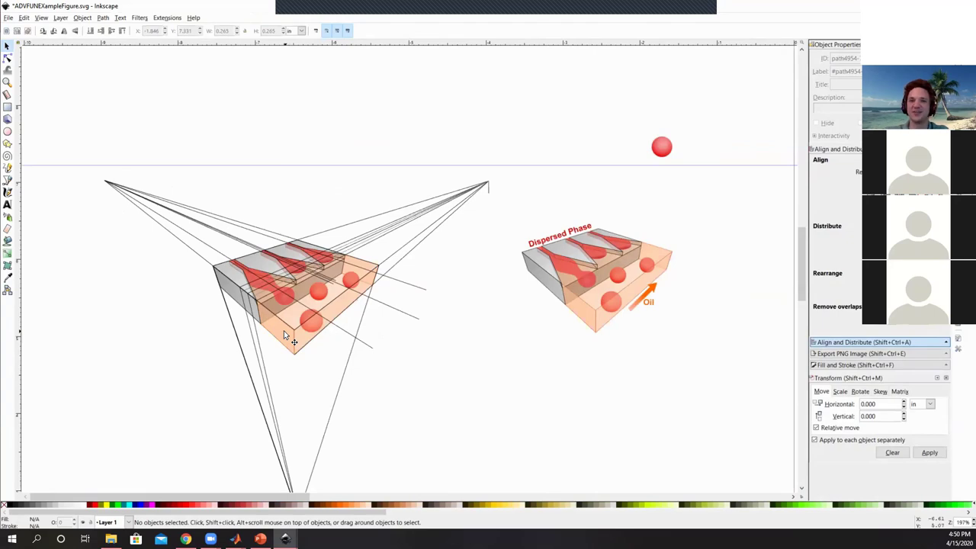
pyautogui.scroll(1, 276, 336)
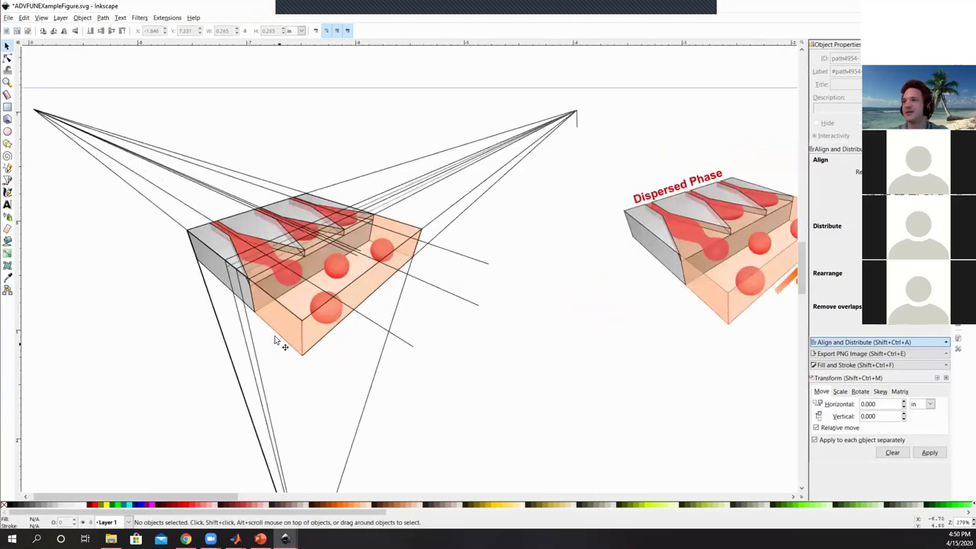
pyautogui.scroll(-2, 214, 324)
pyautogui.scroll(2, 520, 301)
# Pull the orange side panel and base away from the finished 3D channel drawing, and try moving further pieces, undoing those last moves.
pyautogui.moveTo(455, 283); pyautogui.dragTo(542, 311)
pyautogui.moveTo(473, 260); pyautogui.dragTo(292, 385)
pyautogui.keyDown('ctrl'); pyautogui.click(492, 282); pyautogui.keyUp('ctrl')
pyautogui.keyDown('ctrl'); pyautogui.click(447, 267); pyautogui.keyUp('ctrl')
pyautogui.moveTo(447, 267); pyautogui.dragTo(611, 257)
pyautogui.hotkey('ctrl', 'z')
pyautogui.moveTo(499, 232); pyautogui.dragTo(557, 192)
pyautogui.hotkey('ctrl', 'z')
# Move one gray channel wall out of the 3D channel drawing, and undo all the moves that took the drawing apart.
pyautogui.scroll(1, 408, 236)
pyautogui.keyDown('ctrl'); pyautogui.click(371, 228); pyautogui.keyUp('ctrl')
pyautogui.moveTo(371, 227); pyautogui.dragTo(305, 165)
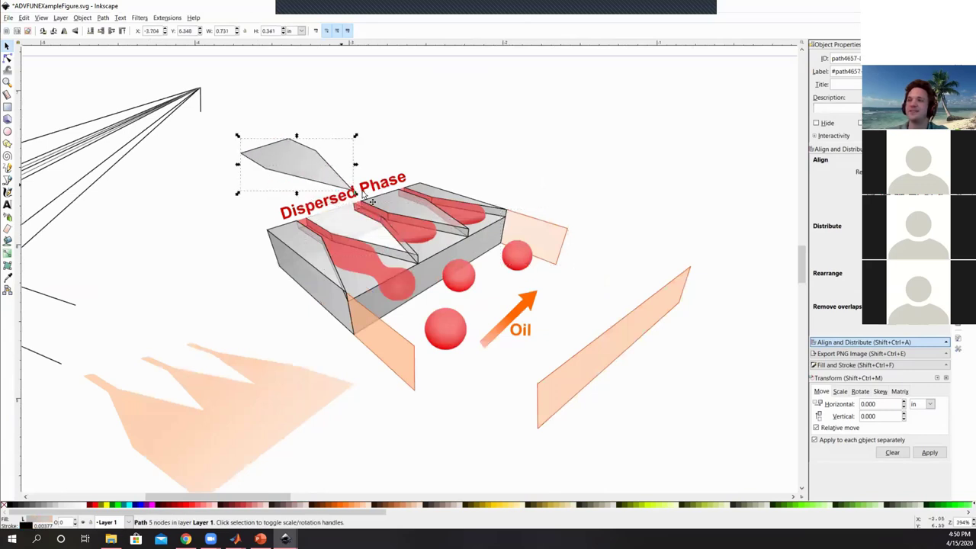
pyautogui.hotkey('ctrl', 'z')
pyautogui.hotkey('ctrl', 'z')
pyautogui.hotkey('ctrl', 'z')
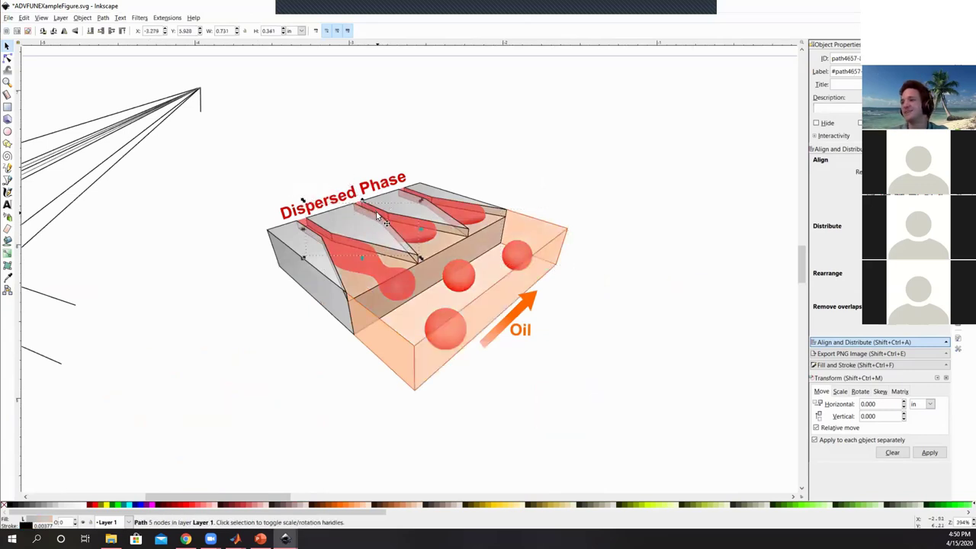
pyautogui.keyDown('ctrl'); pyautogui.scroll(-2, 225, 220); pyautogui.keyUp('ctrl')
pyautogui.keyDown('ctrl'); pyautogui.scroll(-1, 394, 278); pyautogui.keyUp('ctrl')
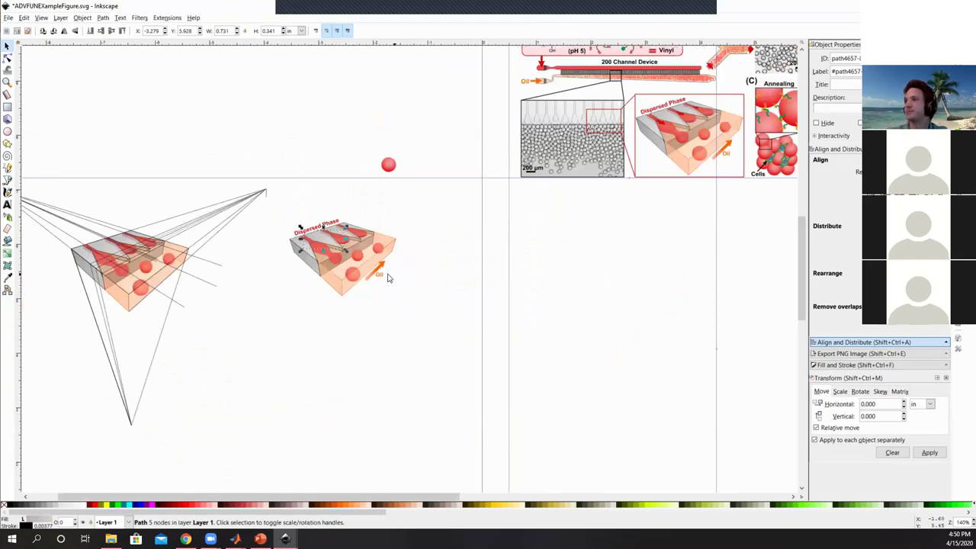
pyautogui.keyDown('ctrl'); pyautogui.scroll(-1, 300, 366); pyautogui.keyUp('ctrl')
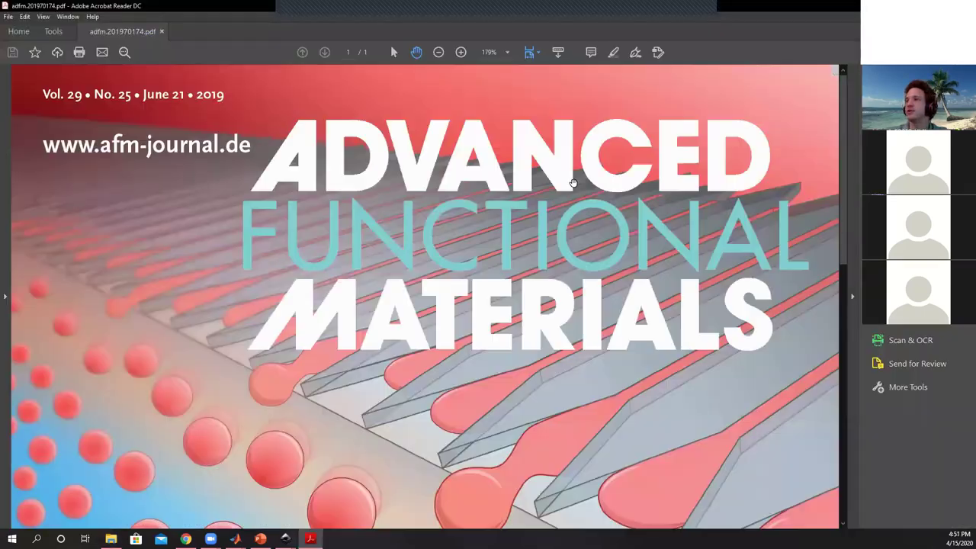
# View the full Advanced Functional Materials cover page in the PDF reader.
pyautogui.keyDown('ctrl'); pyautogui.scroll(-1, 555, 187); pyautogui.keyUp('ctrl')
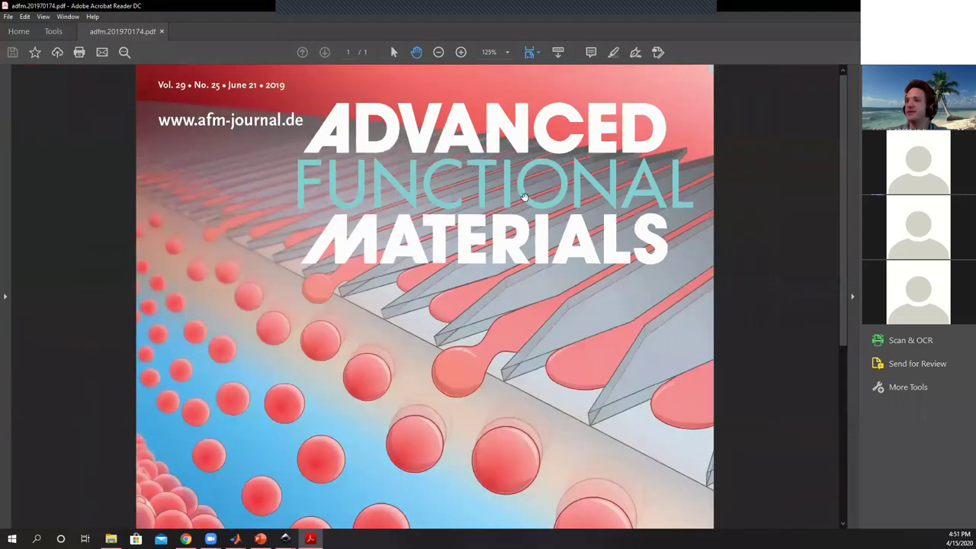
pyautogui.scroll(-4, 503, 235)
pyautogui.keyDown('ctrl'); pyautogui.scroll(-2, 501, 236); pyautogui.keyUp('ctrl')
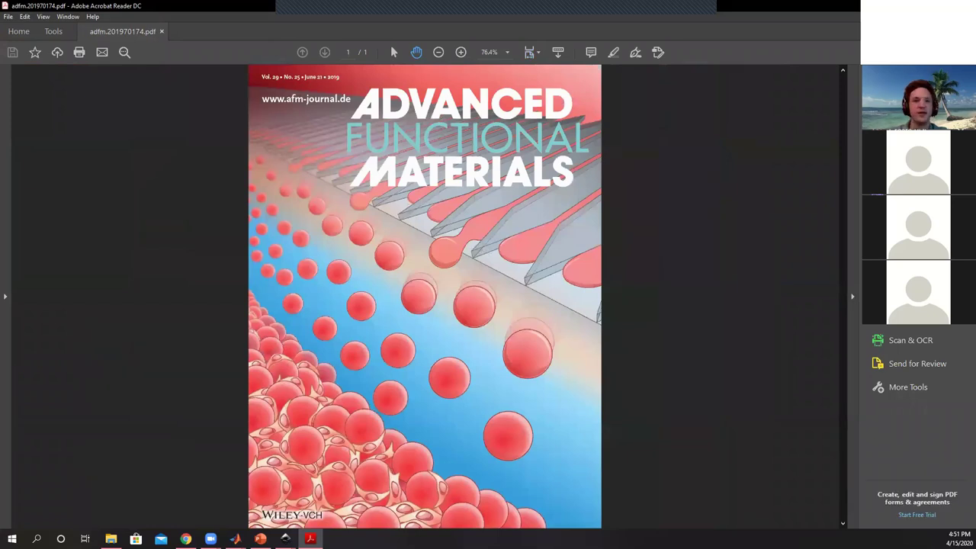
# Switch to the CoverArtStepPaperV14.svg drawing in Inkscape and show its list of layers.
pyautogui.hotkey('alt', 'Tab')
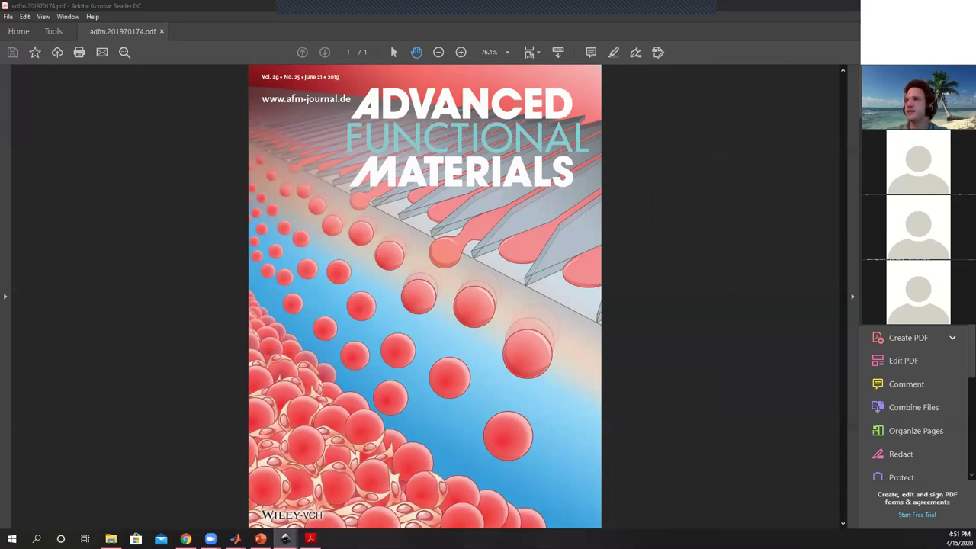
pyautogui.hotkey('alt', 'Tab')
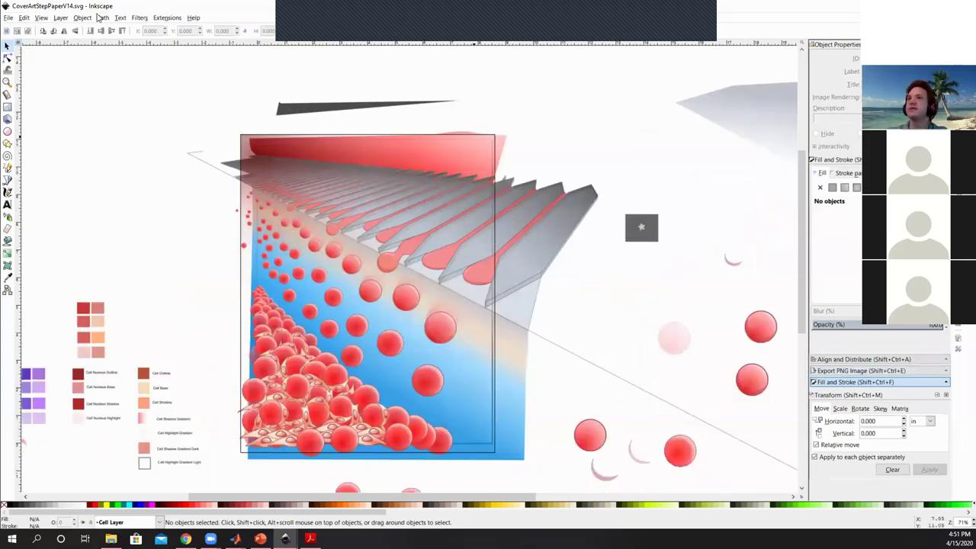
pyautogui.click(61, 16)
pyautogui.click(119, 196)
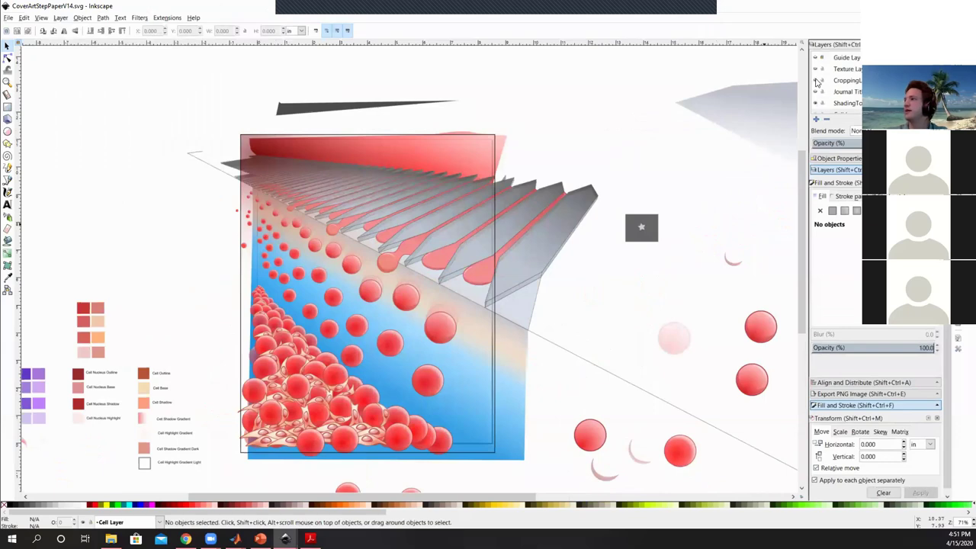
# Toggle the visibility of the cropping layer and the main layer, returning each to its original state.
pyautogui.click(816, 80)
pyautogui.click(816, 80)
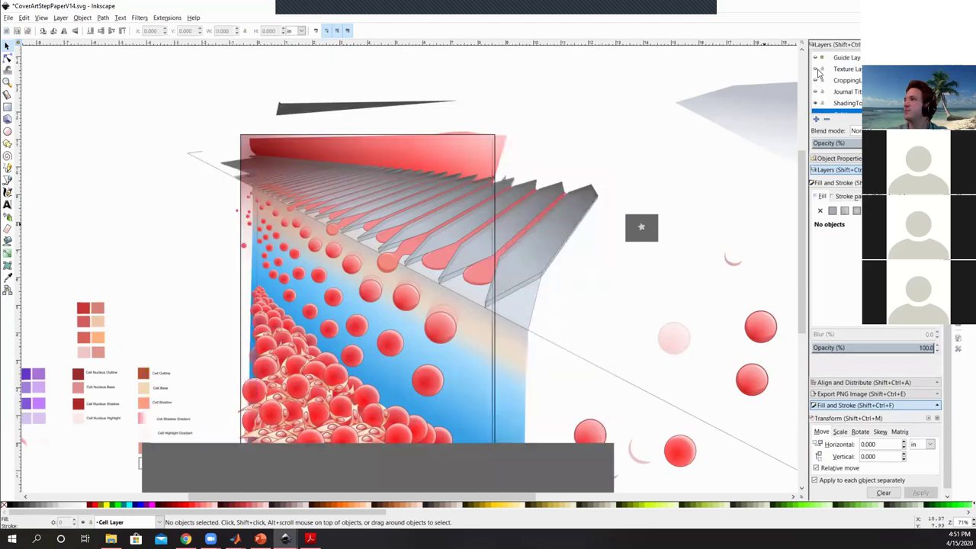
pyautogui.scroll(-1, 852, 81)
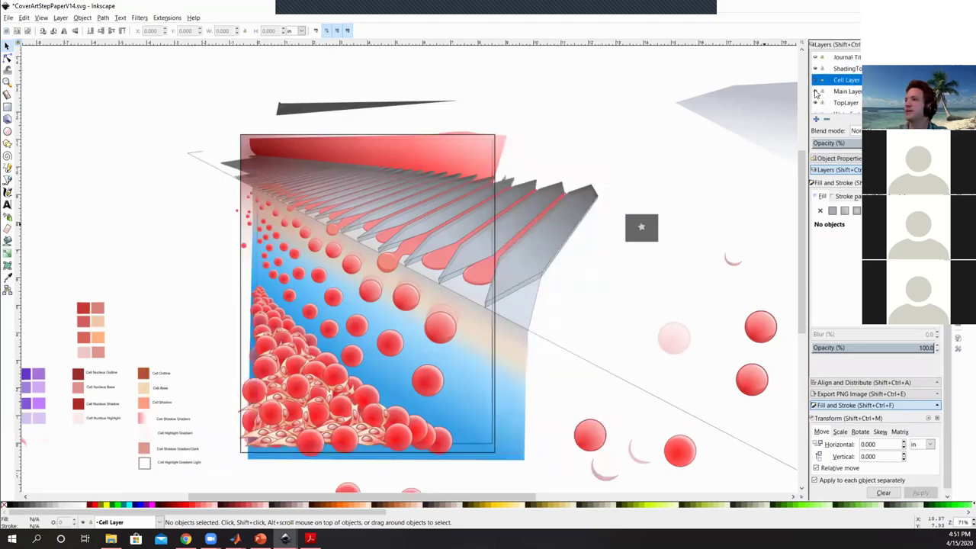
pyautogui.click(816, 91)
pyautogui.click(816, 92)
# Look through the remaining layers and examine the cover illustration's channels, droplets and cell scaffold up close.
pyautogui.scroll(-2, 853, 88)
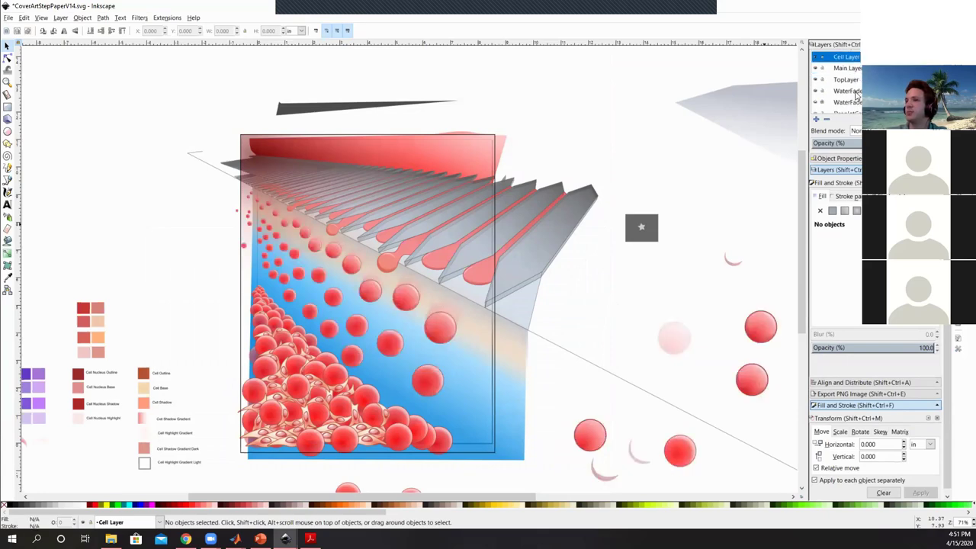
pyautogui.scroll(1, 331, 411)
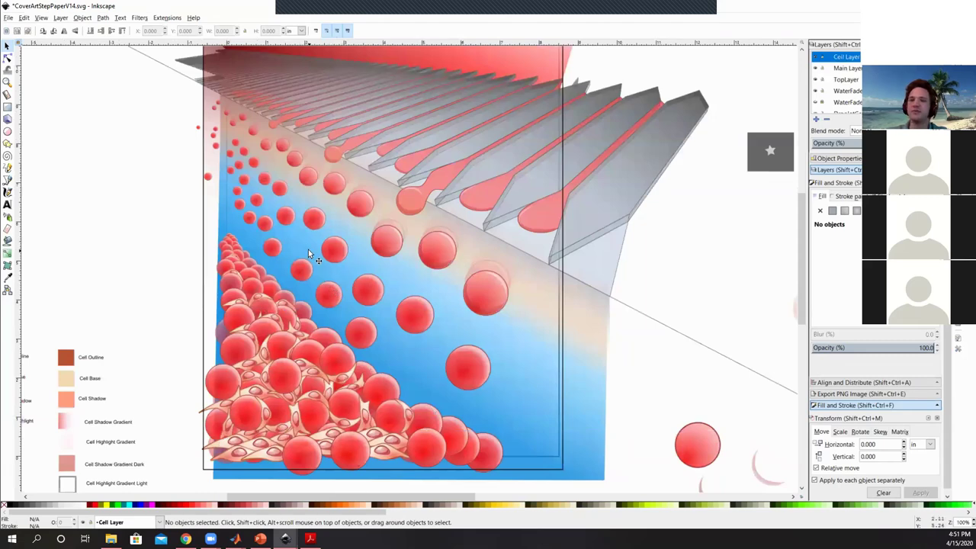
pyautogui.scroll(-1, 385, 222)
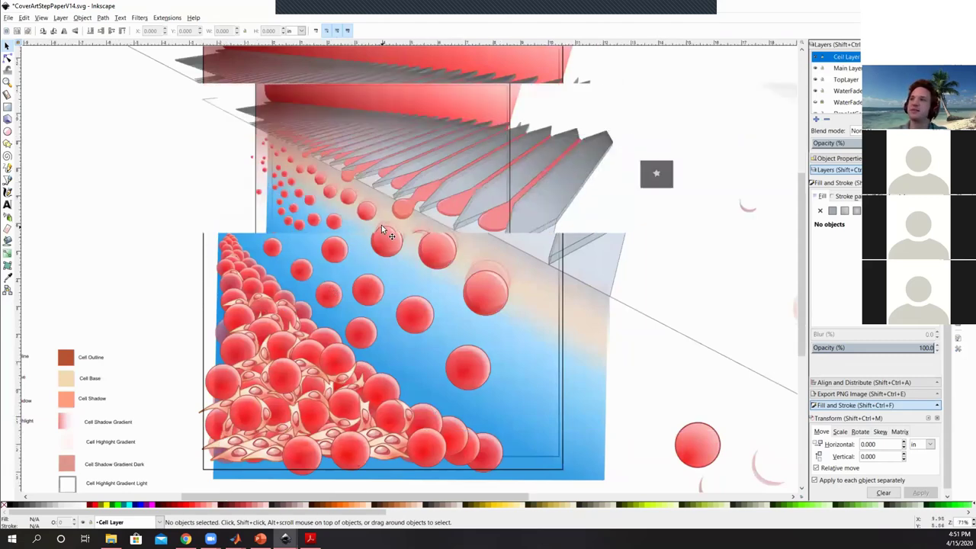
pyautogui.scroll(1, 424, 214)
pyautogui.scroll(1, 451, 311)
pyautogui.scroll(-1, 440, 284)
pyautogui.scroll(1, 195, 108)
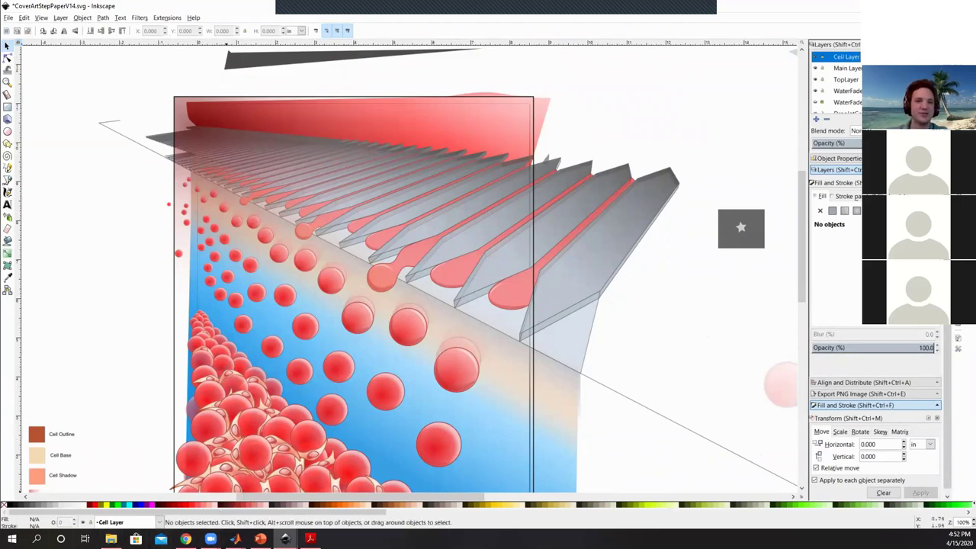
# Open 3D_StepCover_V4.pdf in the PDF reader and examine its wireframe perspective drawing of the channels.
pyautogui.click(110, 539)
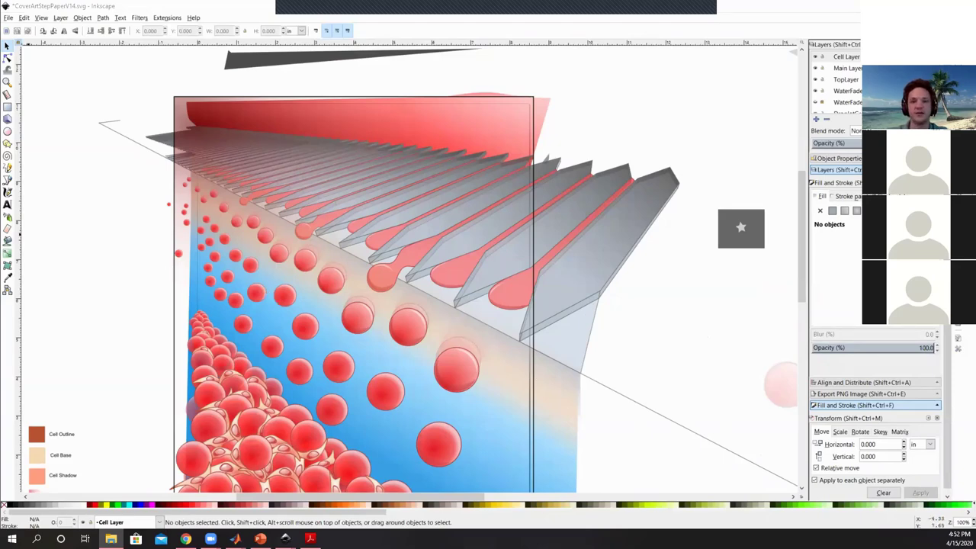
pyautogui.hotkey('alt', 'Tab')
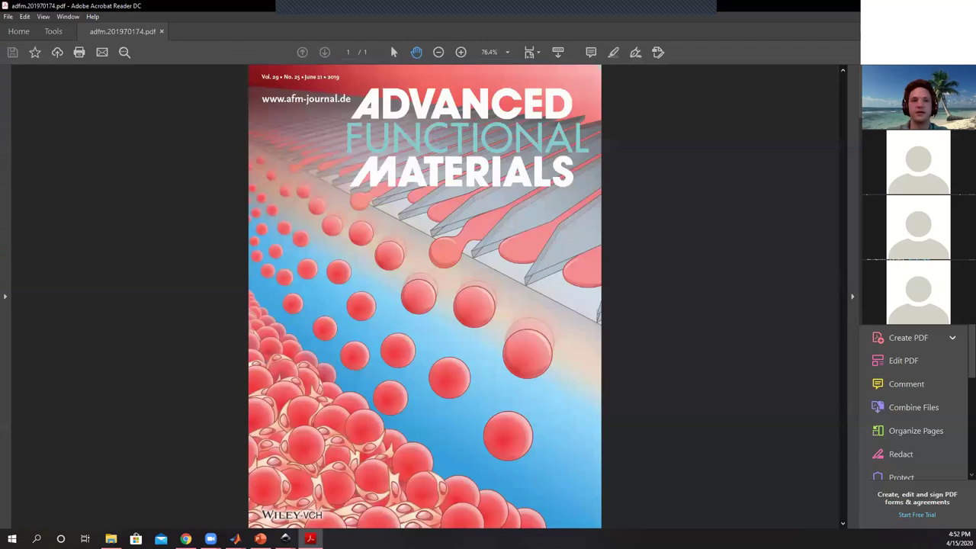
pyautogui.hotkey('alt', 'Tab')
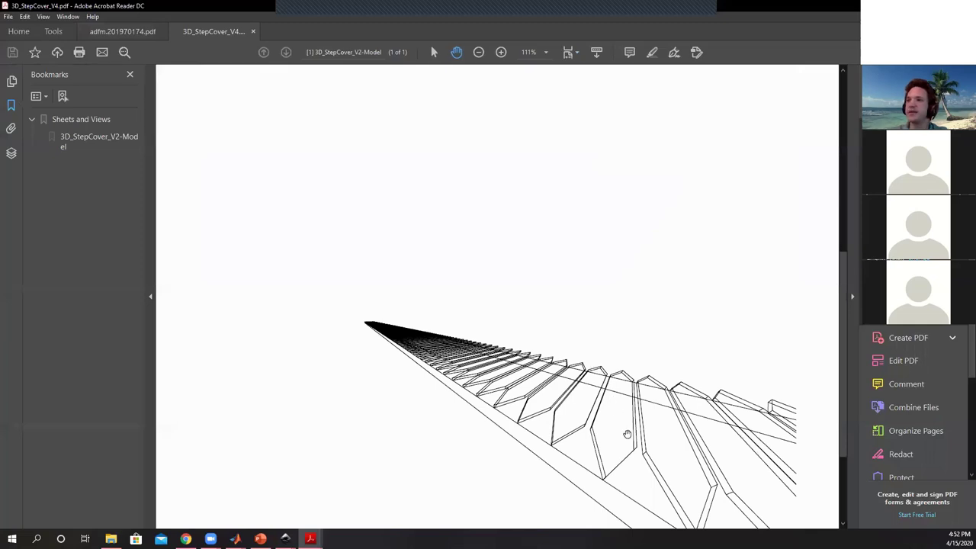
pyautogui.scroll(2, 621, 430)
pyautogui.scroll(-2, 592, 408)
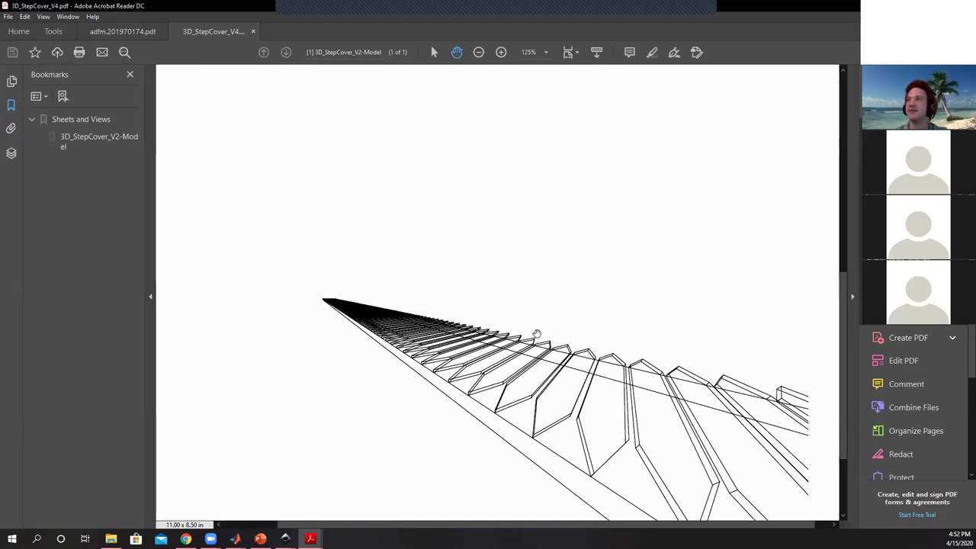
# Switch to the CoverArtStepPaperV14.svg drawing in Inkscape and try to ungroup and move the gradient-filled path in TopLayer.
pyautogui.hotkey('alt', 'Tab')
pyautogui.press('n')
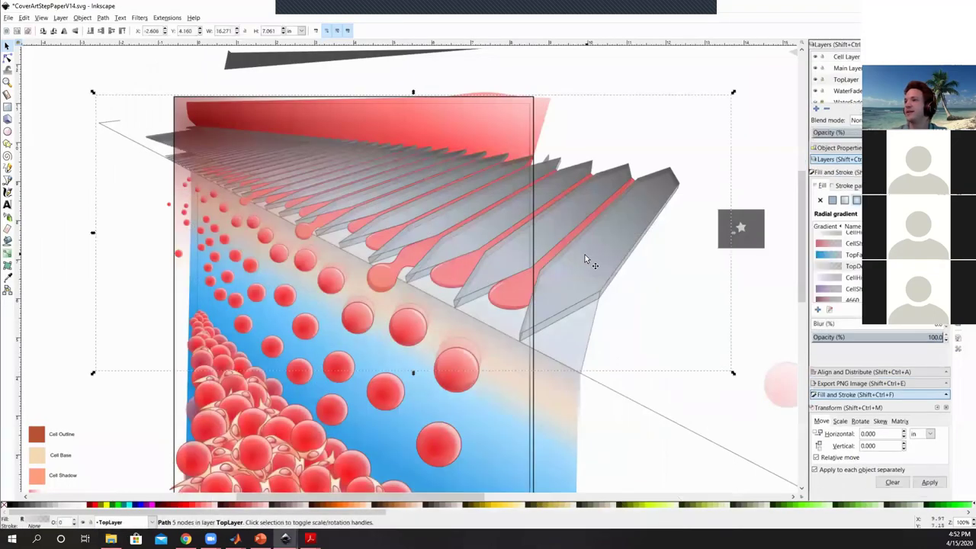
pyautogui.click(7, 45)
pyautogui.hotkey('ctrl', 'shift', 'g')
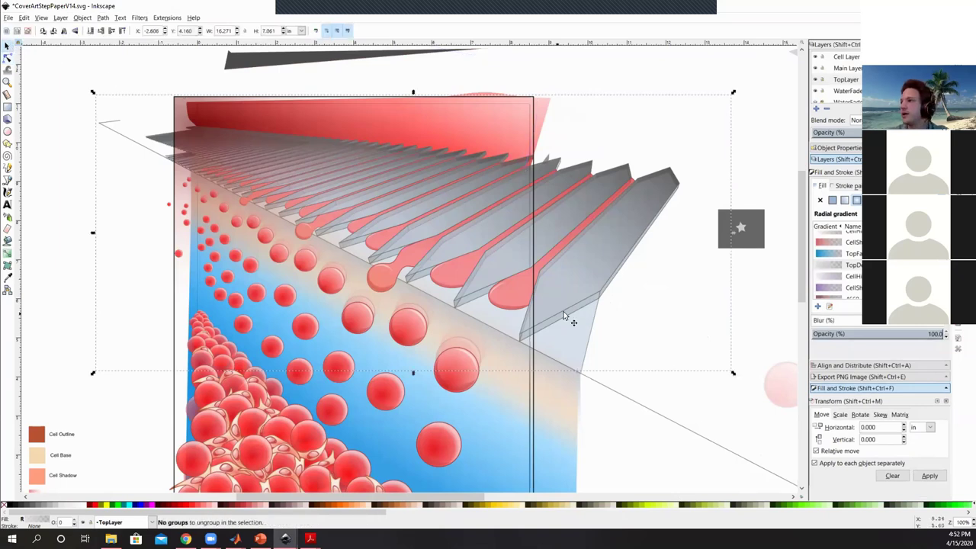
pyautogui.moveTo(589, 277); pyautogui.dragTo(638, 287)
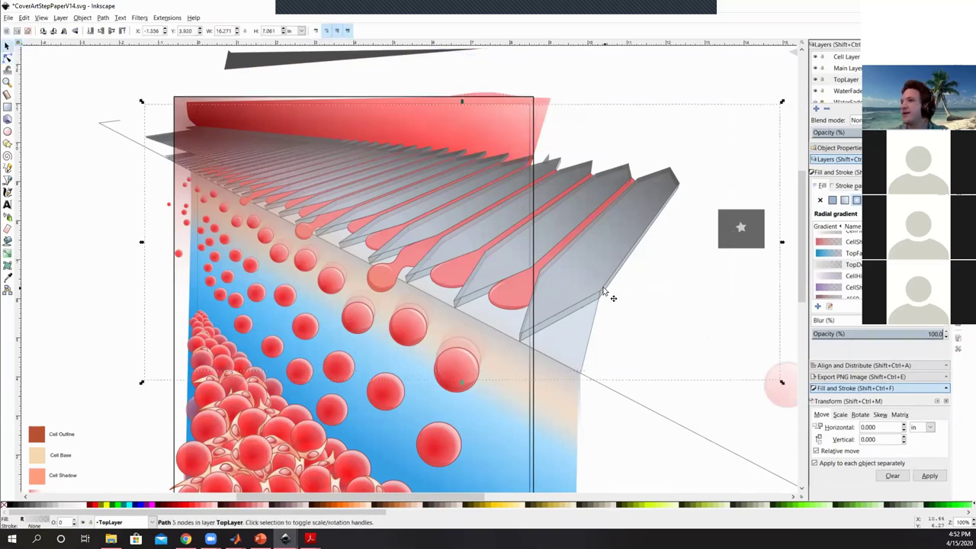
pyautogui.scroll(1, 491, 287)
pyautogui.press('n')
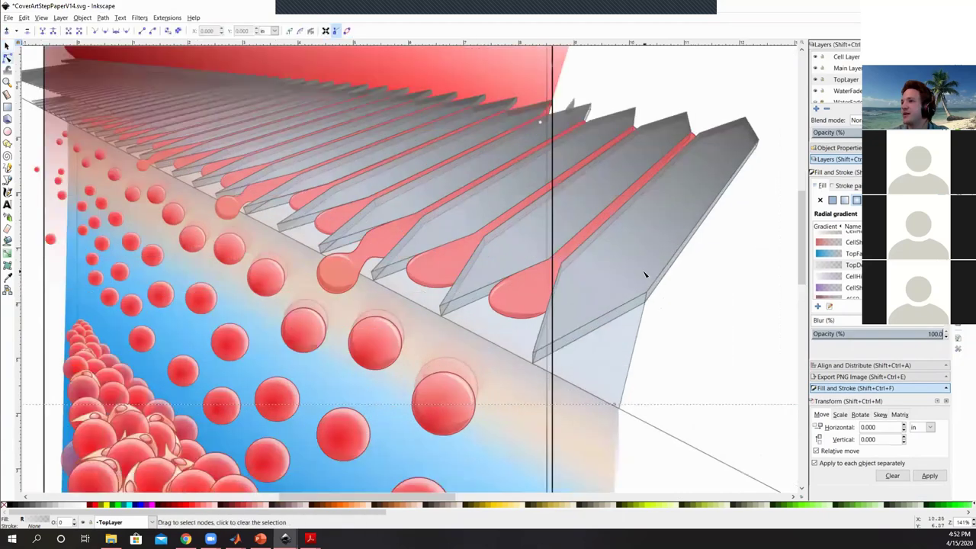
pyautogui.scroll(-1, 615, 272)
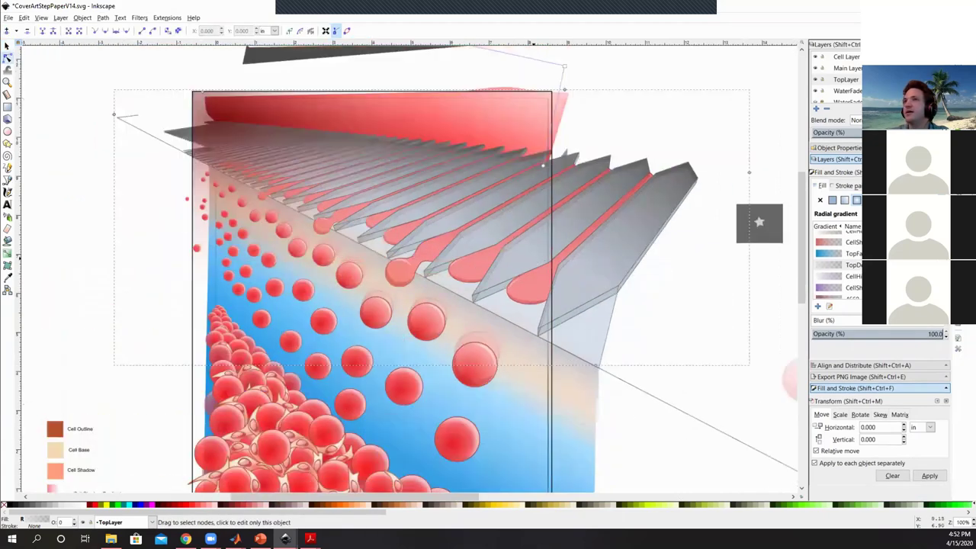
# Select the shading rectangle in ShadingTopLayer and view the whole illustration with its surrounding spare parts and color swatches.
pyautogui.click(7, 45)
pyautogui.doubleClick(460, 444)
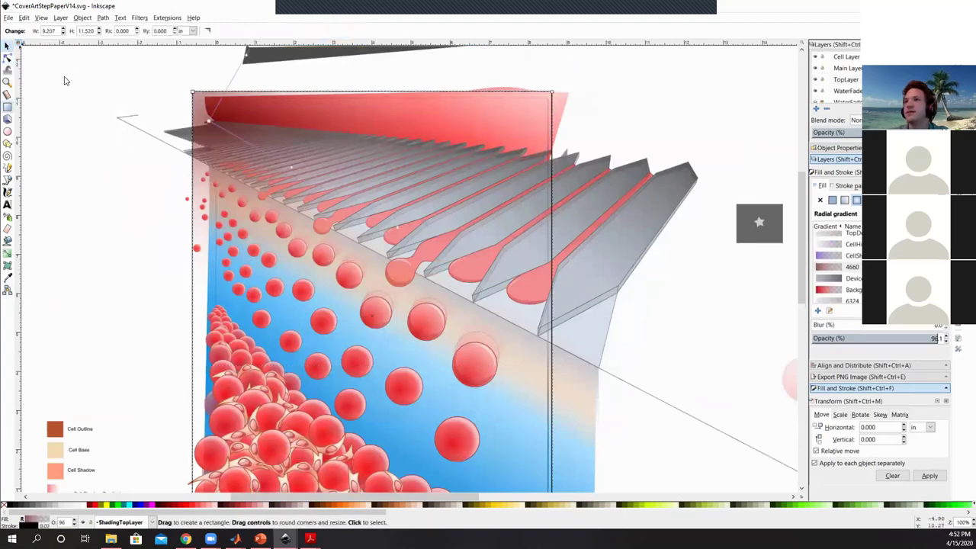
pyautogui.click(7, 46)
pyautogui.scroll(-1, 235, 162)
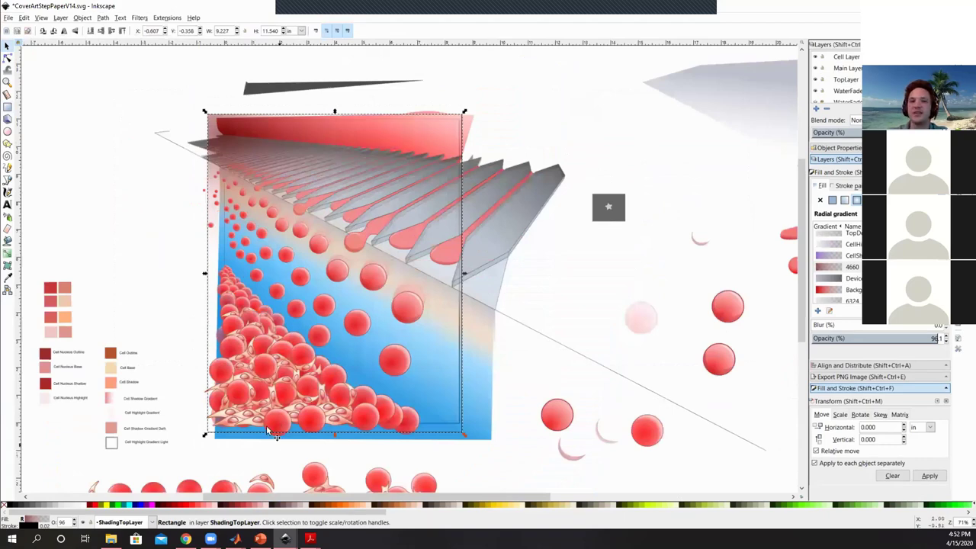
pyautogui.scroll(-1, 425, 288)
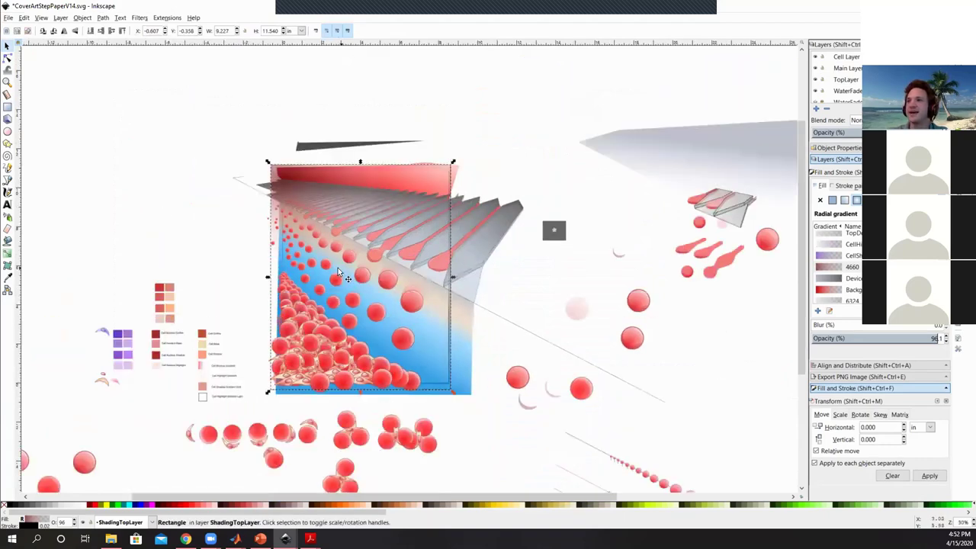
pyautogui.scroll(2, 338, 271)
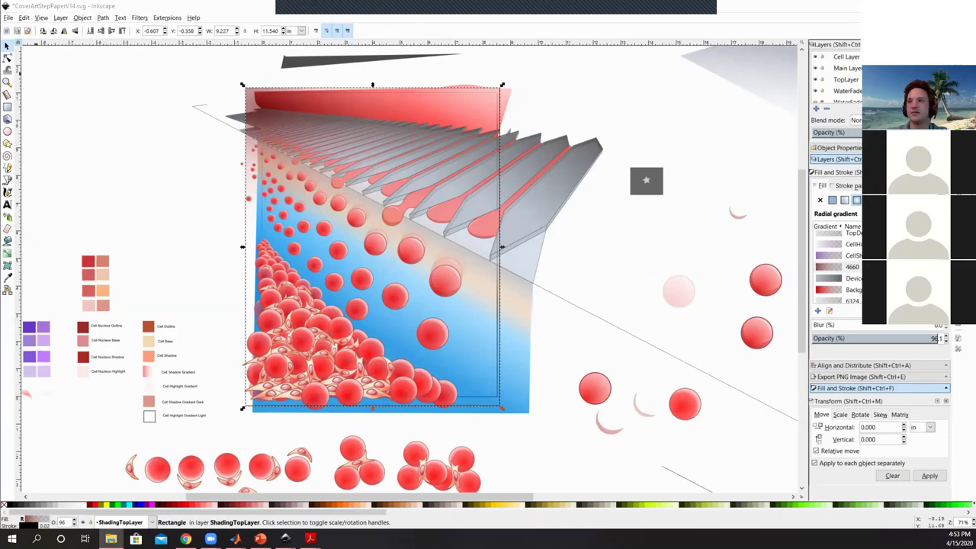
# Open the Lab on a Chip cover PDF in the PDF reader and view the full page.
pyautogui.hotkey('alt', 'Tab')
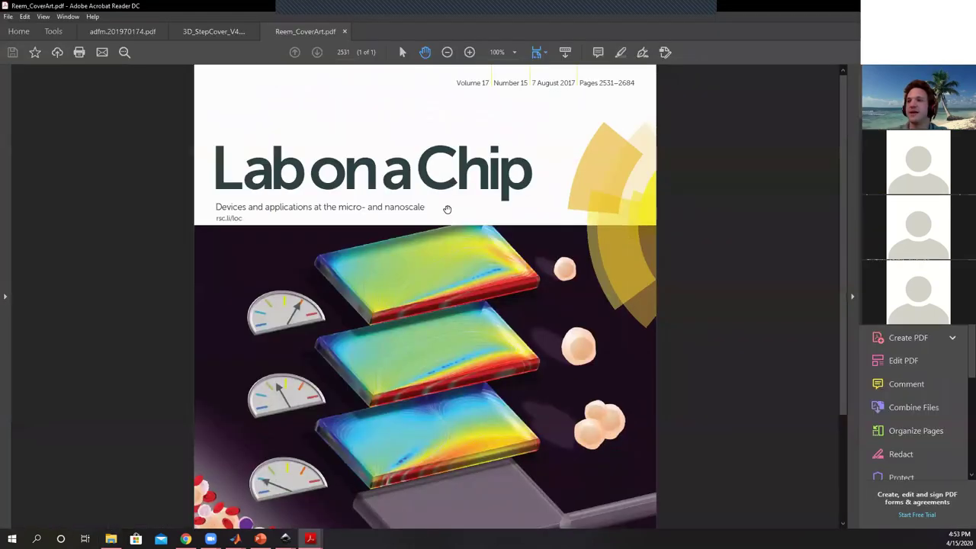
pyautogui.scroll(-1, 447, 209)
pyautogui.keyDown('ctrl'); pyautogui.scroll(-4, 447, 209); pyautogui.keyUp('ctrl')
pyautogui.keyDown('ctrl'); pyautogui.scroll(1, 431, 292); pyautogui.keyUp('ctrl')
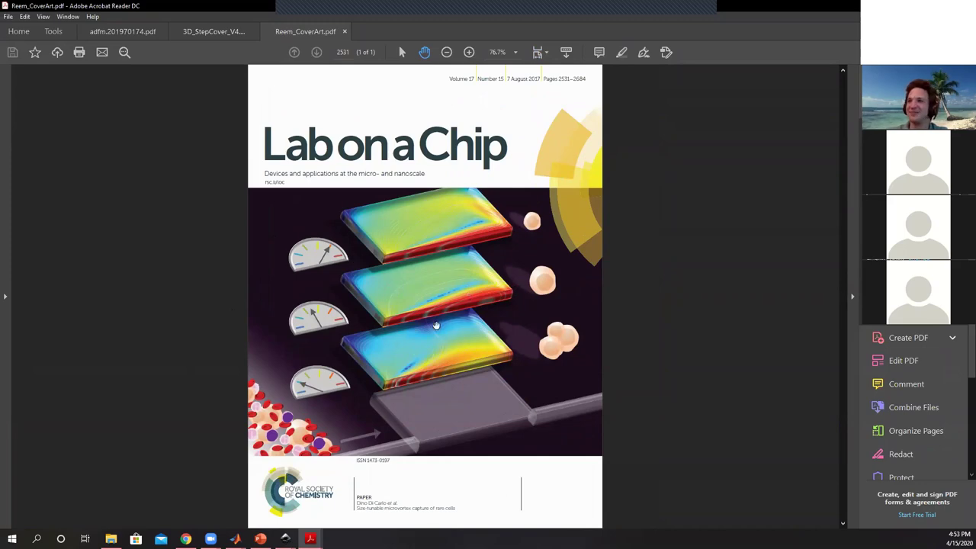
# Examine the cover's stacked color-mapped slabs, gauges and cells up close.
pyautogui.keyDown('ctrl'); pyautogui.scroll(3, 700, 313); pyautogui.keyUp('ctrl')
pyautogui.scroll(2, 687, 328)
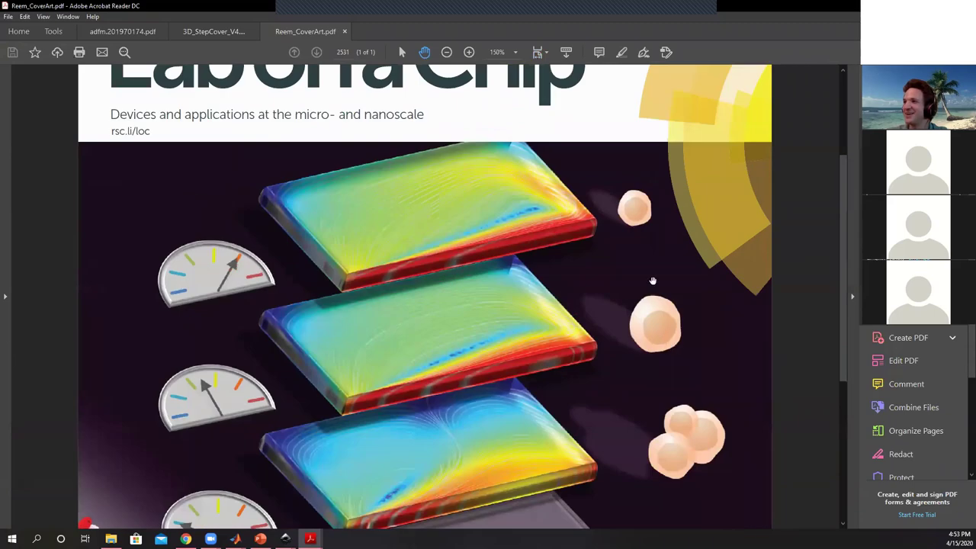
pyautogui.scroll(-2, 645, 272)
pyautogui.scroll(-2, 644, 274)
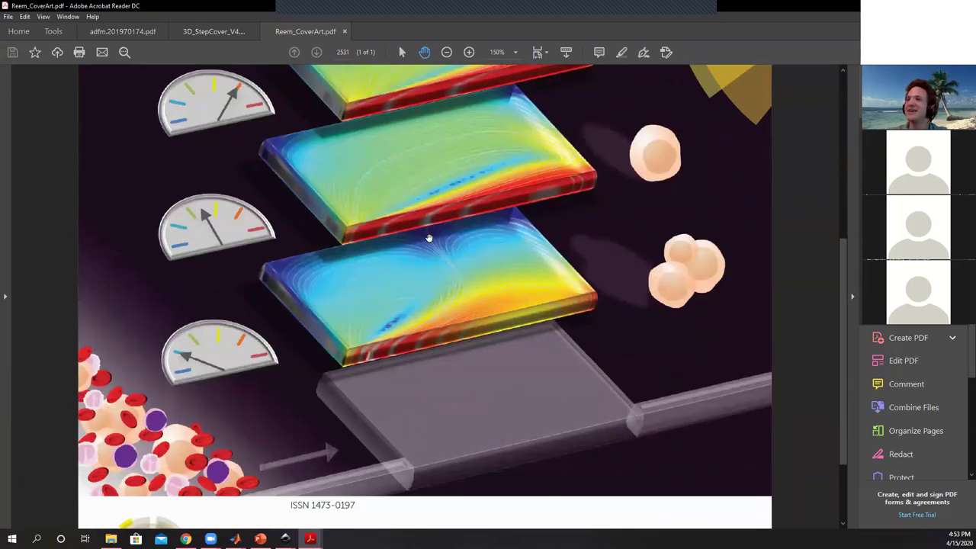
pyautogui.keyDown('ctrl'); pyautogui.scroll(-2, 457, 258); pyautogui.keyUp('ctrl')
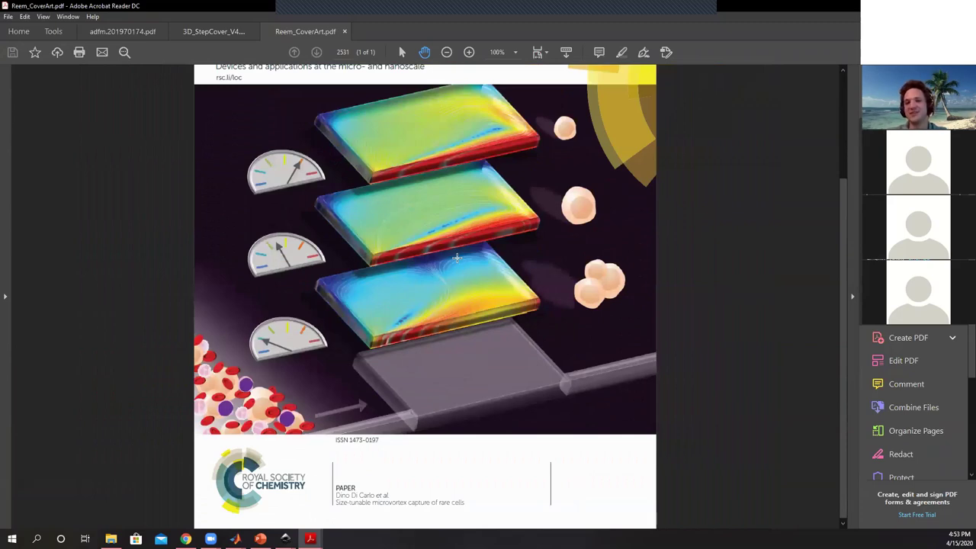
pyautogui.scroll(4, 425, 257)
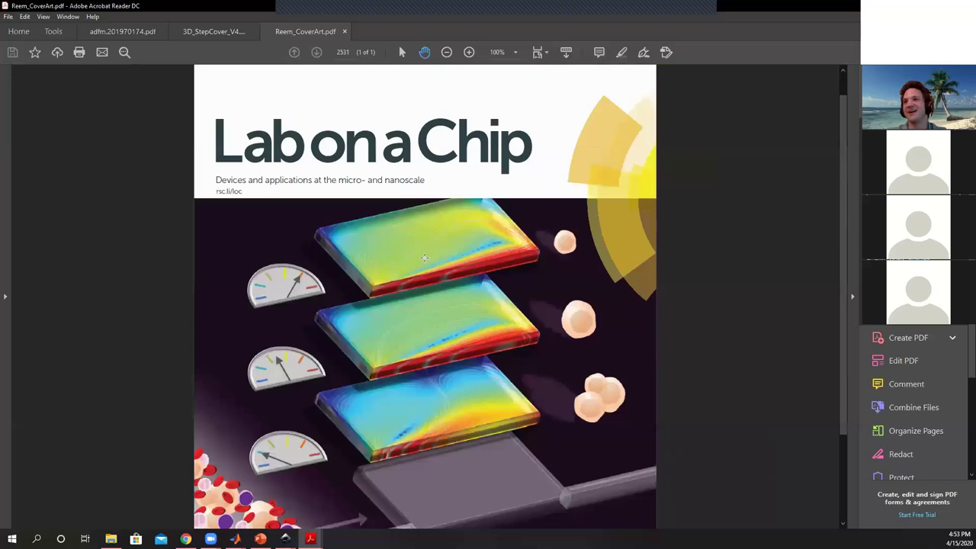
pyautogui.scroll(-2, 423, 260)
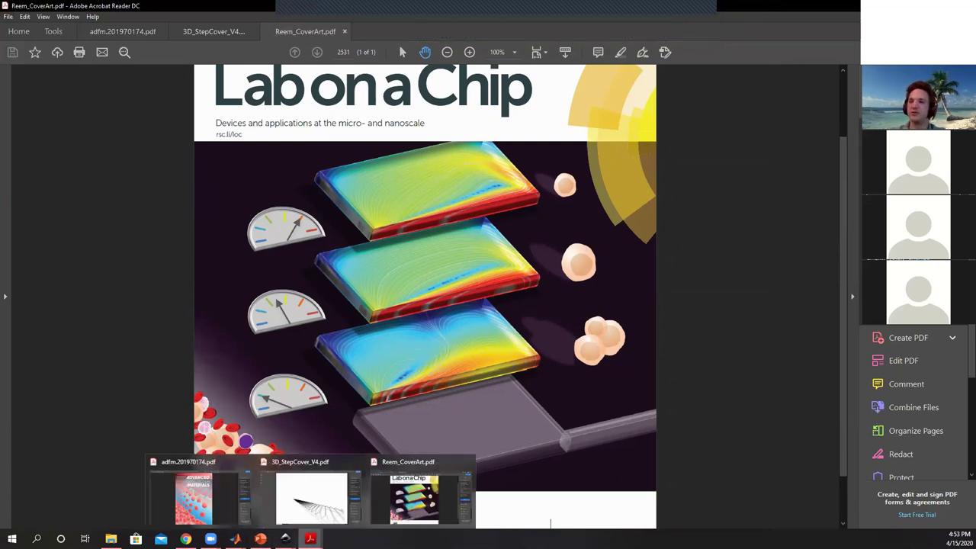
pyautogui.moveTo(260, 538)
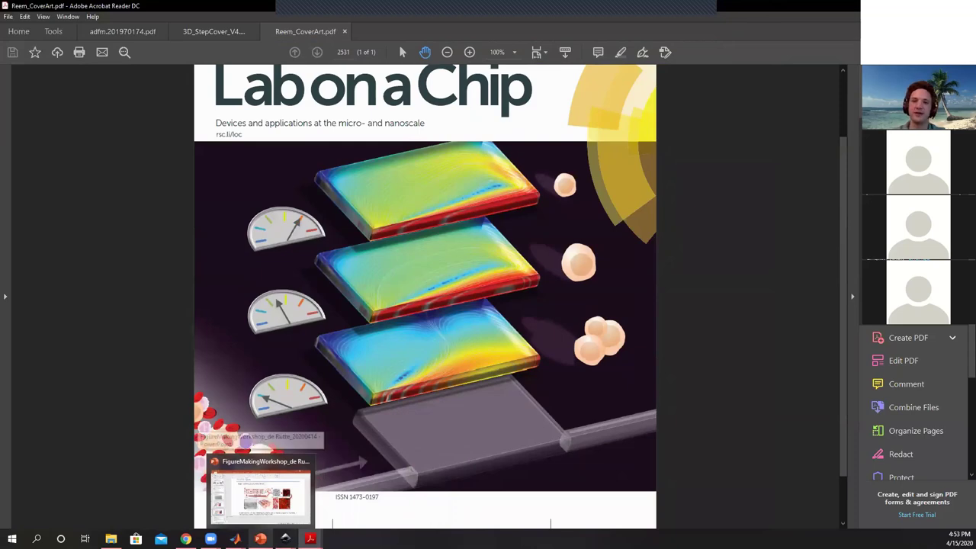
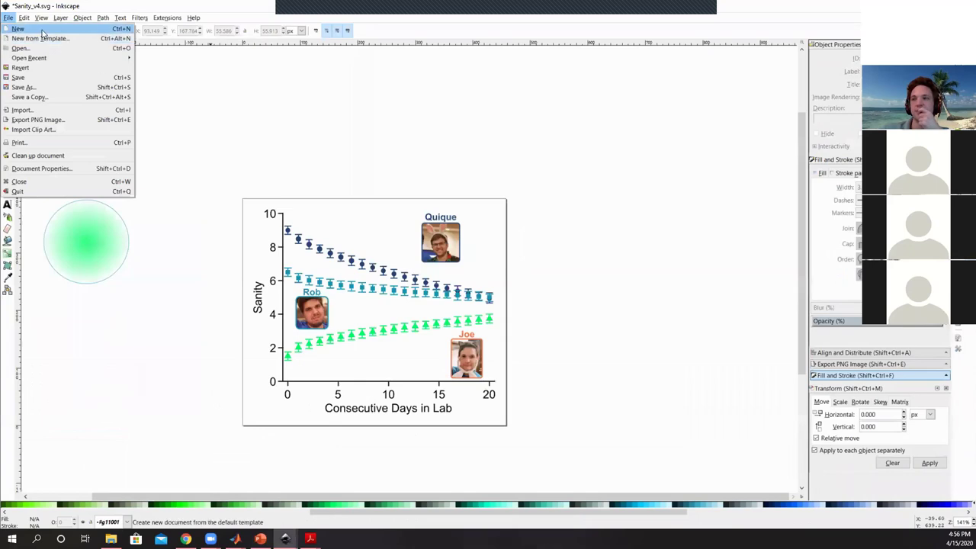
# Switch to the ADVFUNEXampleFigure.svg drawing in Inkscape and look over its multi-panel figure.
pyautogui.click(285, 538)
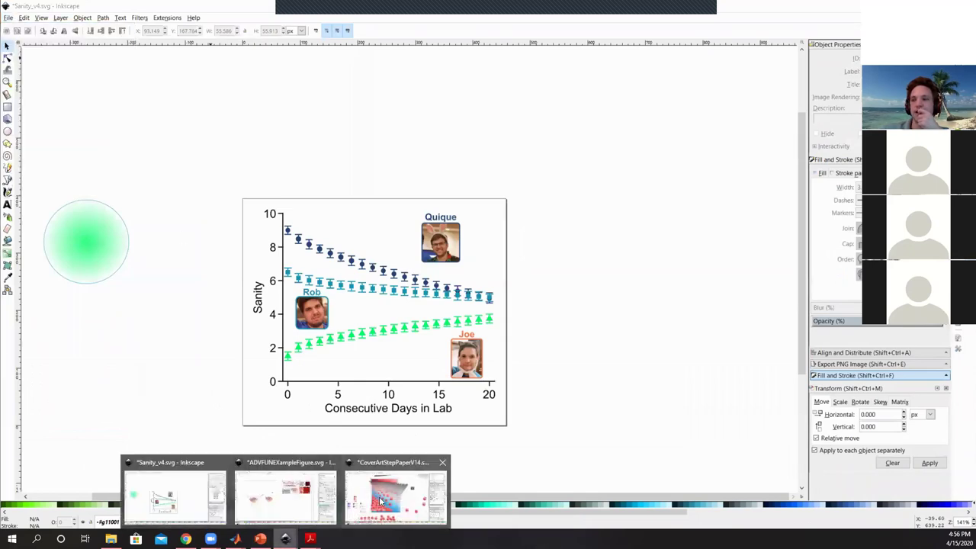
pyautogui.click(287, 478)
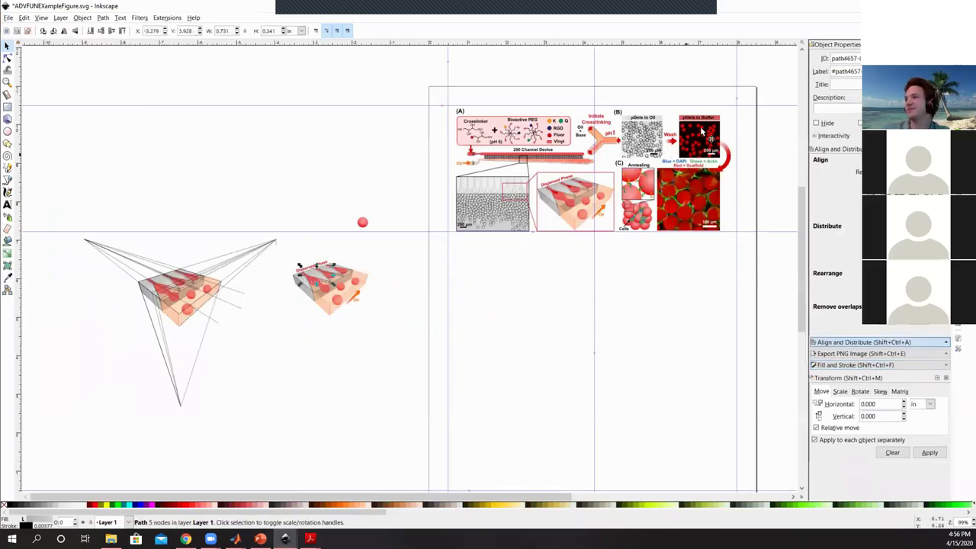
pyautogui.scroll(1, 583, 164)
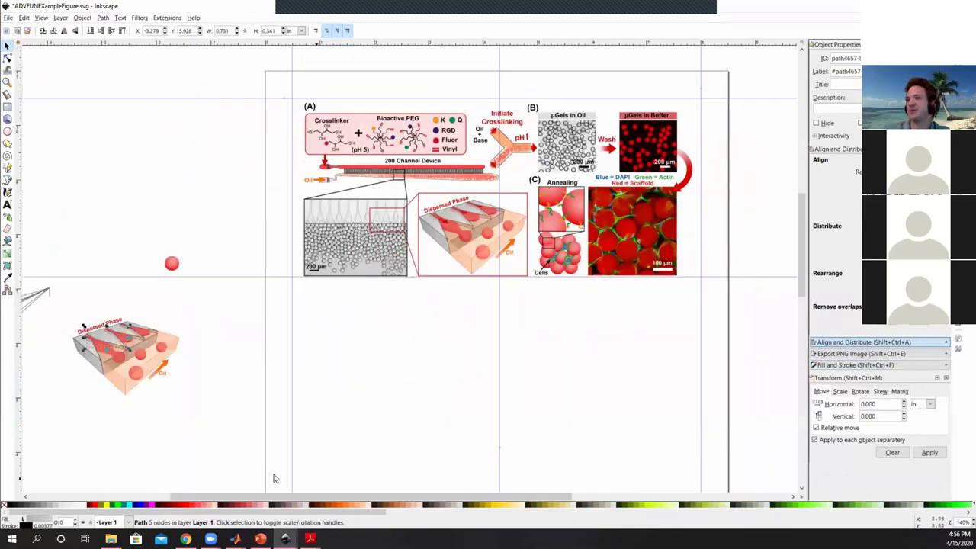
pyautogui.click(7, 16)
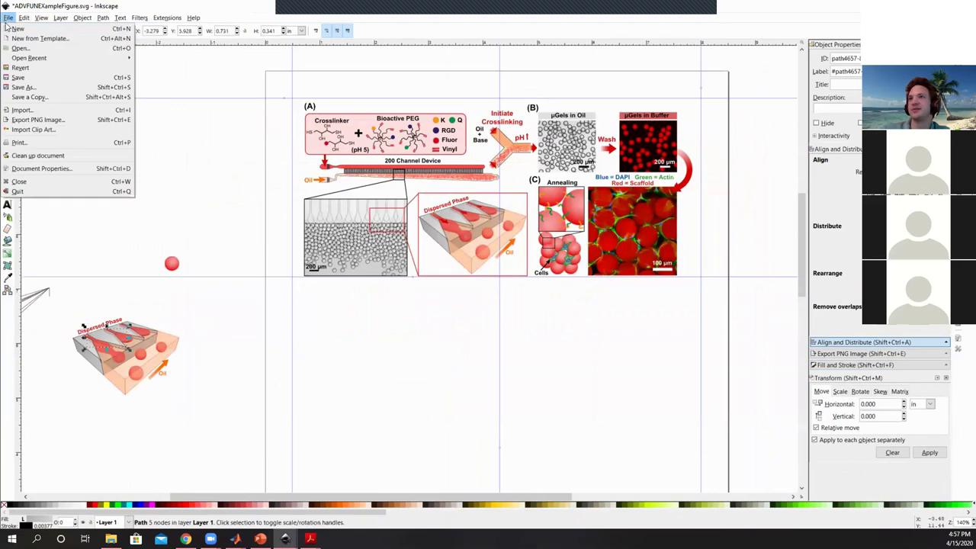
pyautogui.press('Escape')
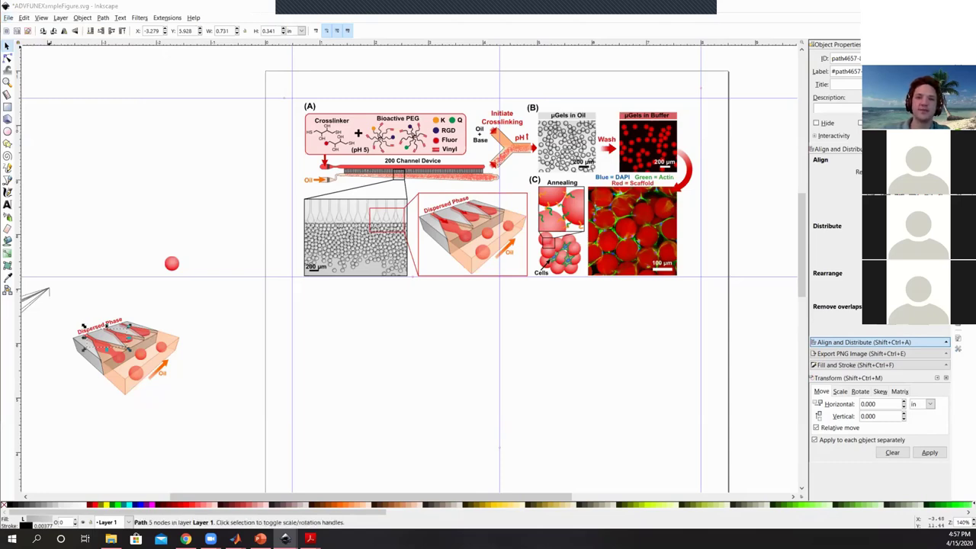
# Create a new blank document and toggle its page grid on and back off.
pyautogui.hotkey('ctrl', 'n')
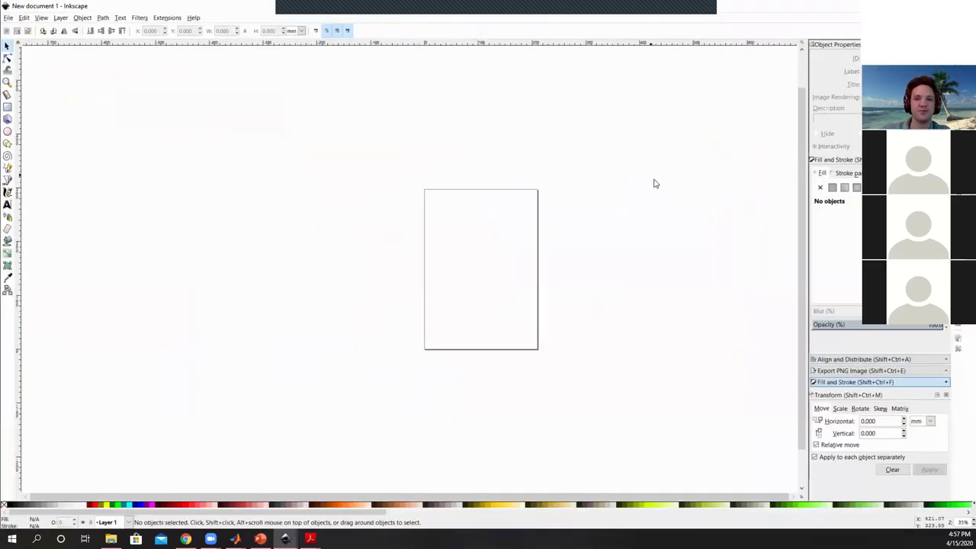
pyautogui.keyDown('ctrl'); pyautogui.scroll(3, 493, 228); pyautogui.keyUp('ctrl')
pyautogui.press('#')
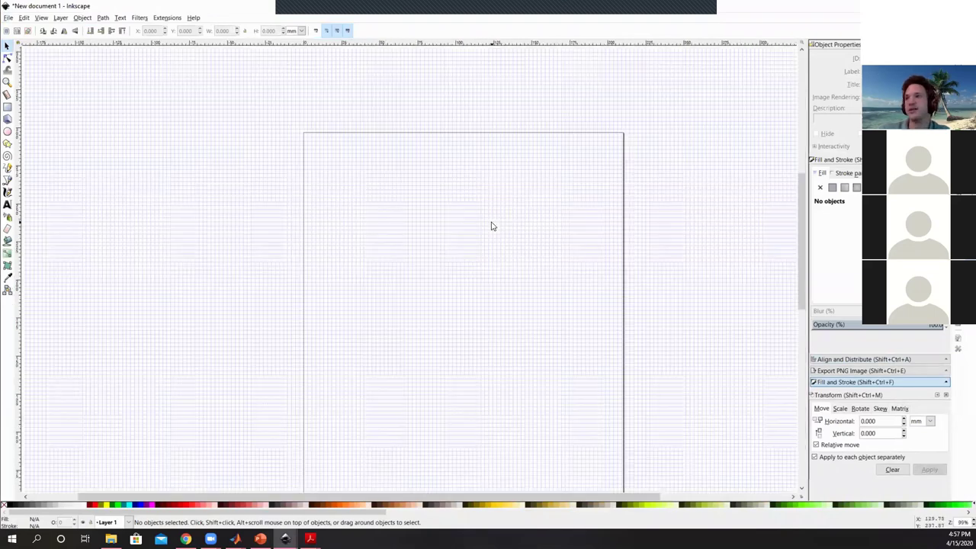
pyautogui.keyDown('ctrl'); pyautogui.scroll(2, 470, 259); pyautogui.keyUp('ctrl')
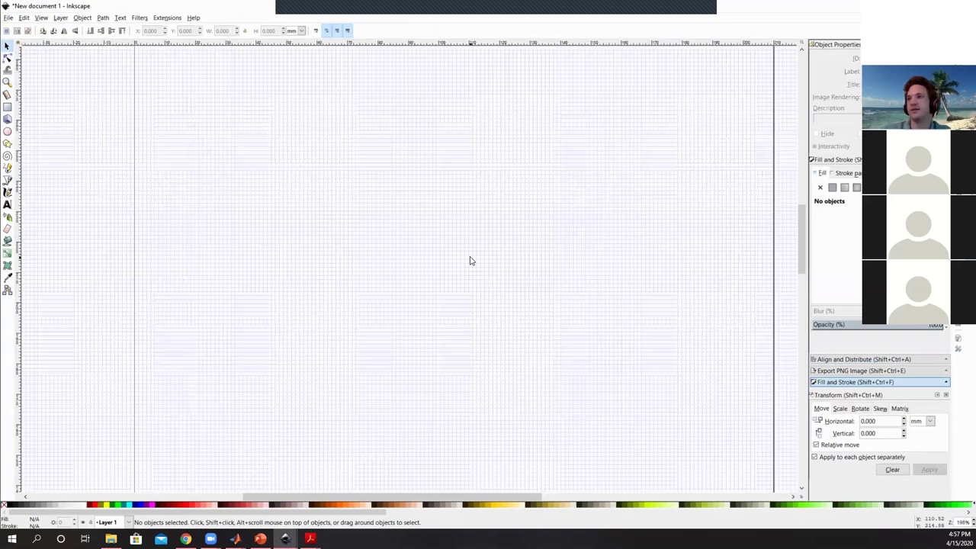
pyautogui.press('#')
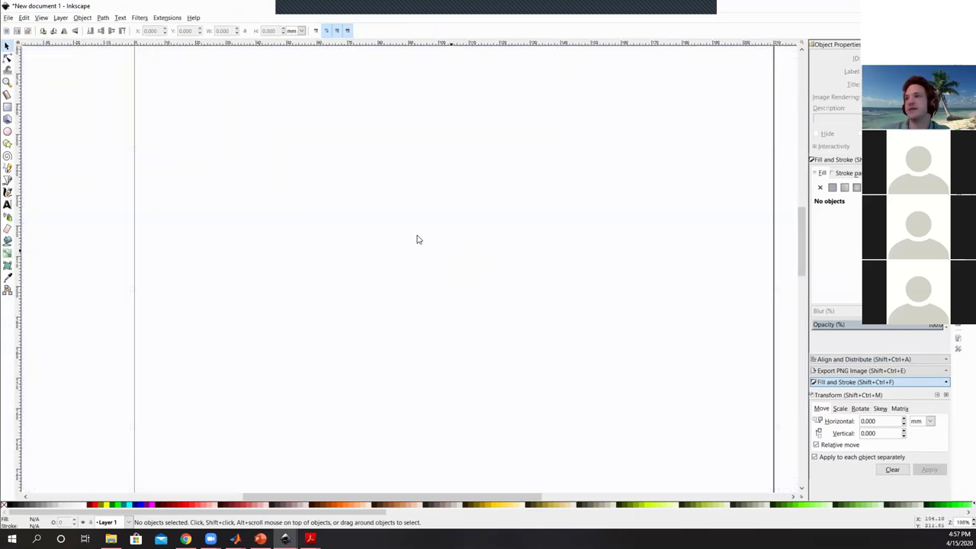
# Draw a circle about 27 mm in diameter on the page and fill it with a gray radial gradient.
pyautogui.click(7, 133)
pyautogui.moveTo(326, 152); pyautogui.dragTo(406, 232)
pyautogui.click(7, 46)
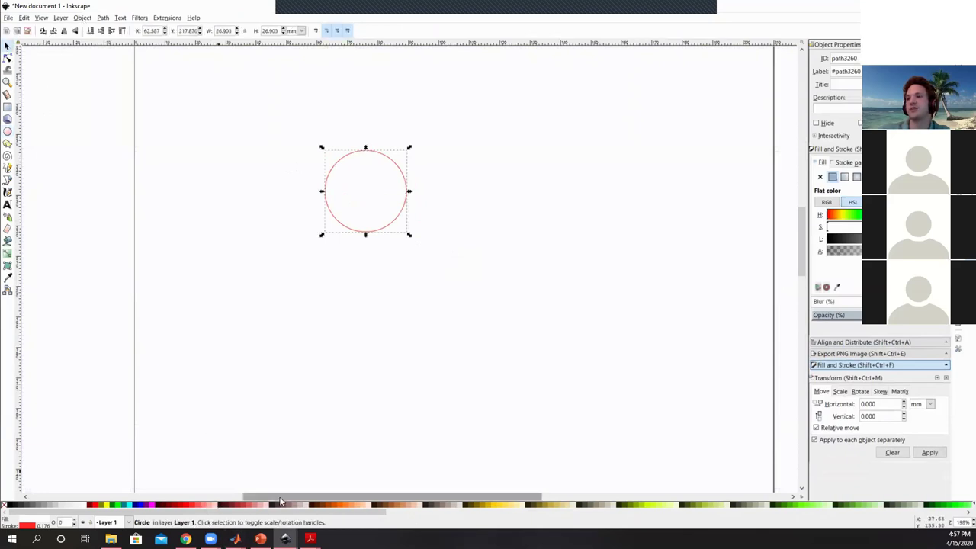
pyautogui.click(55, 507)
pyautogui.click(855, 177)
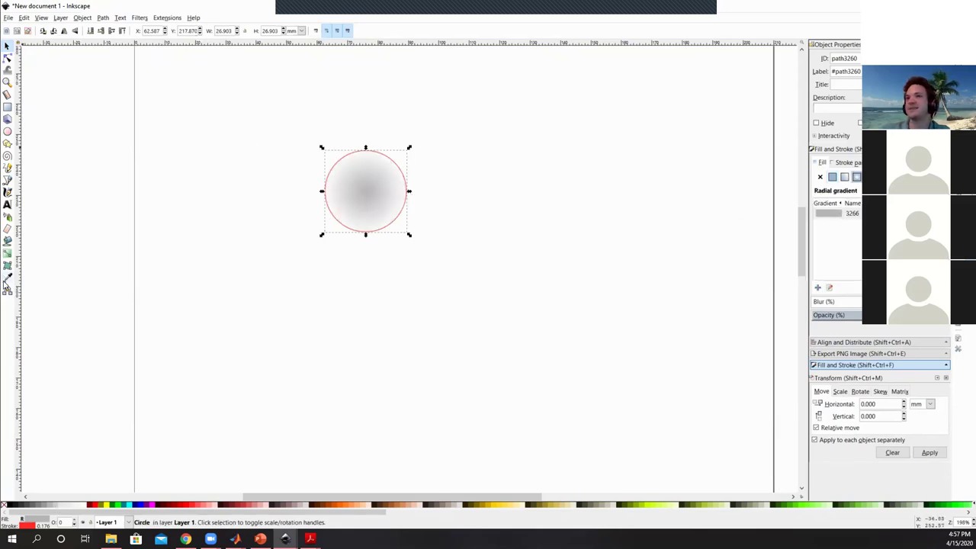
# Shift the circle's radial gradient center toward its lower left, shorten the vertical radius and extend the horizontal one.
pyautogui.click(7, 254)
pyautogui.moveTo(366, 190); pyautogui.dragTo(355, 200)
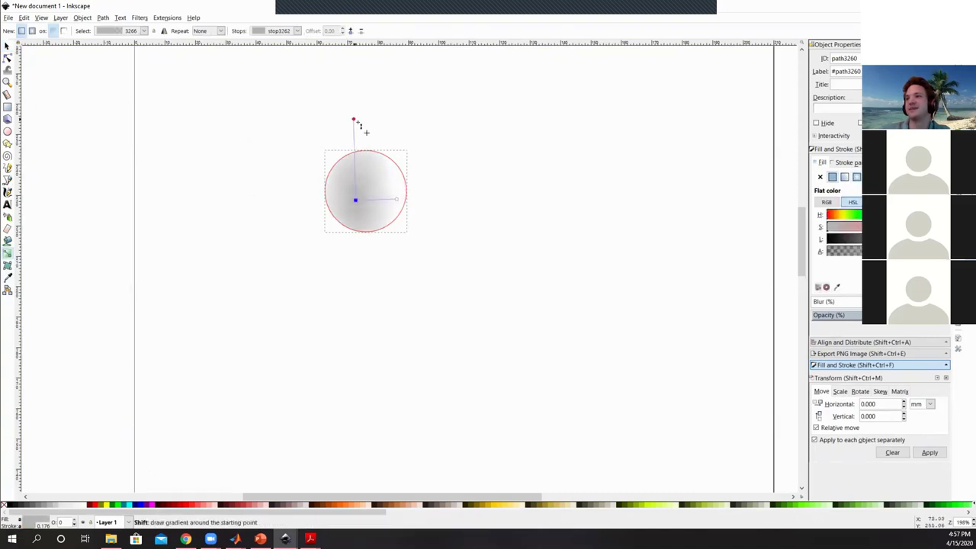
pyautogui.moveTo(357, 122); pyautogui.dragTo(355, 156)
pyautogui.moveTo(399, 203); pyautogui.dragTo(434, 202)
pyautogui.click(8, 48)
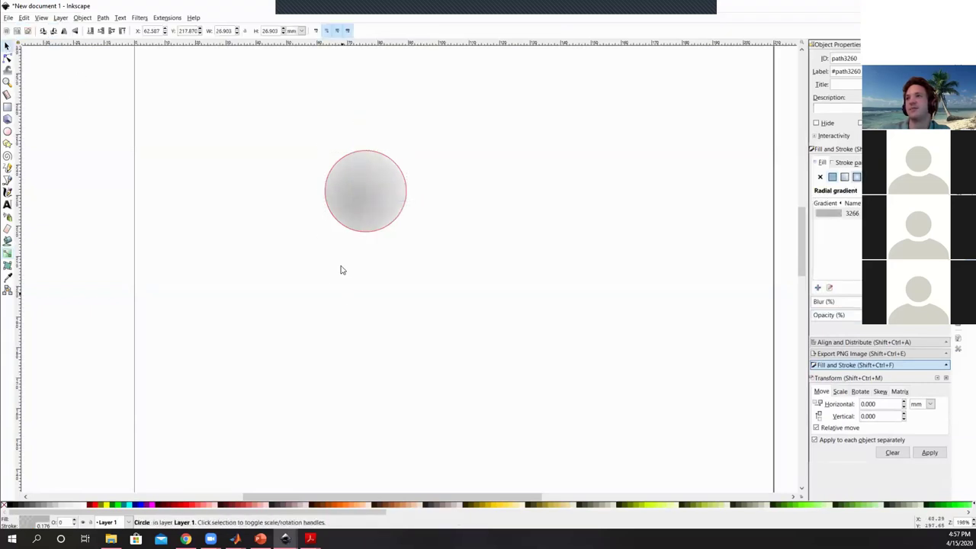
# Change the shaded circle's stroke from red to solid black.
pyautogui.click(362, 195)
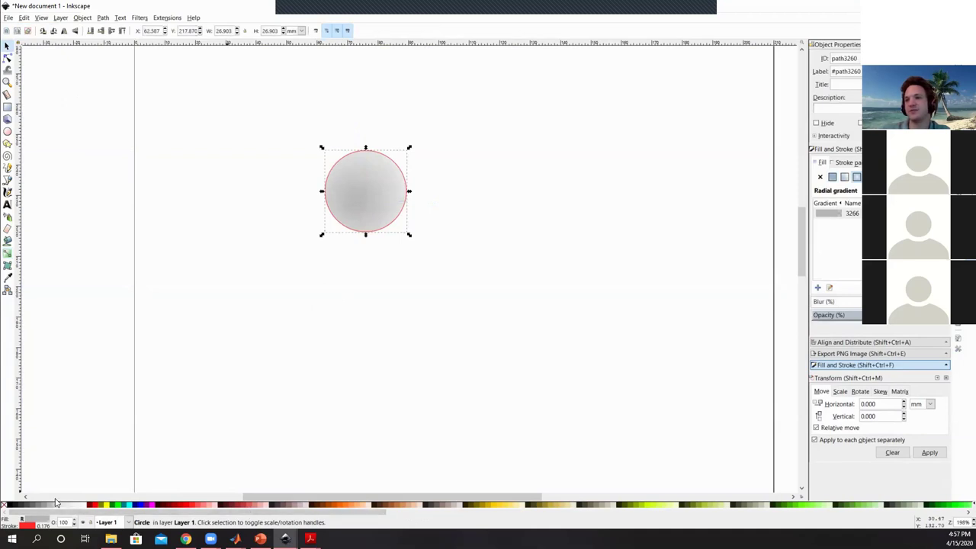
pyautogui.keyDown('shift'); pyautogui.click(9, 505); pyautogui.keyUp('shift')
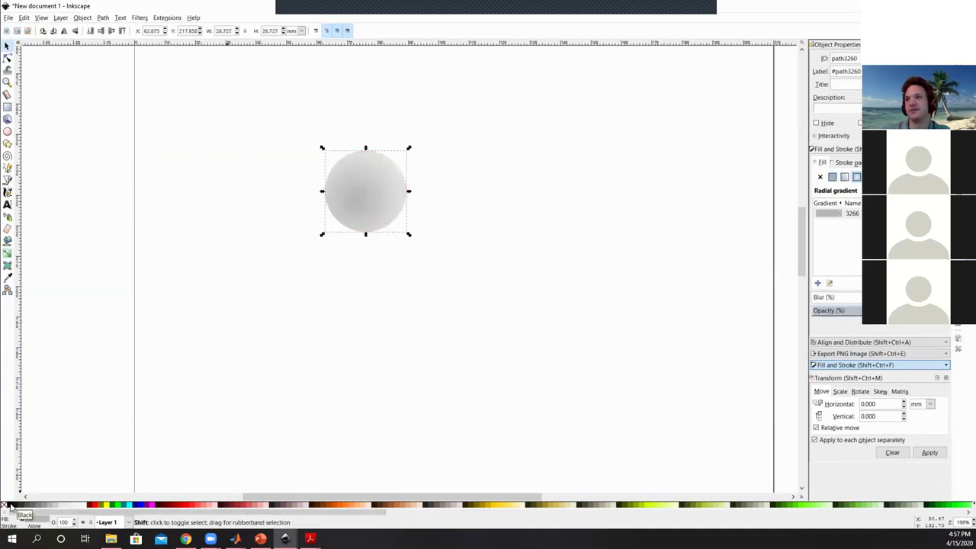
pyautogui.keyDown('shift'); pyautogui.click(10, 505); pyautogui.keyUp('shift')
# Duplicate the shaded circle, place the copy beside it, and fill the copy with white.
pyautogui.click(371, 328)
pyautogui.click(365, 202)
pyautogui.hotkey('ctrl', 'd')
pyautogui.moveTo(364, 204); pyautogui.dragTo(462, 206)
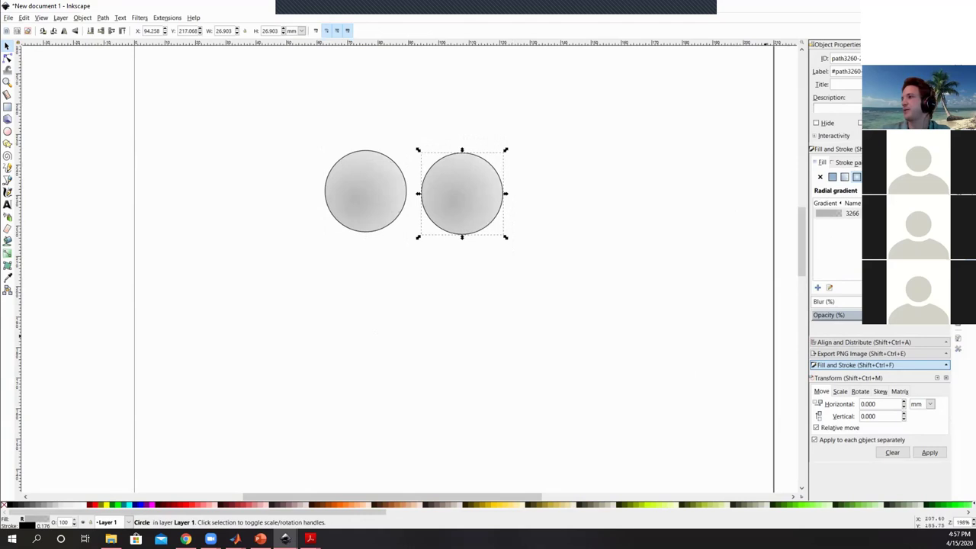
pyautogui.click(86, 505)
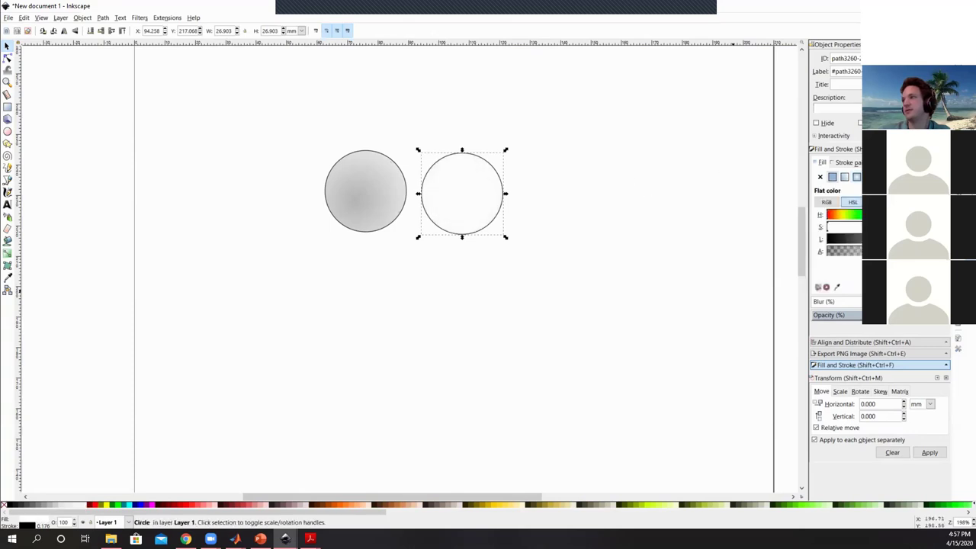
# Stack the copied circle directly over the gray gradient circle and tint its fill a translucent pale cyan.
pyautogui.moveTo(499, 192); pyautogui.dragTo(404, 175)
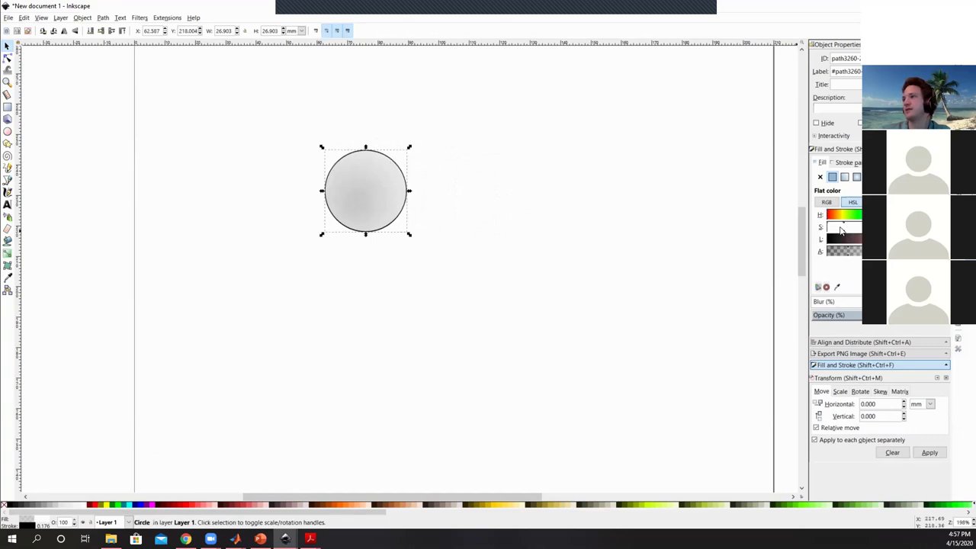
pyautogui.moveTo(914, 239); pyautogui.dragTo(906, 239)
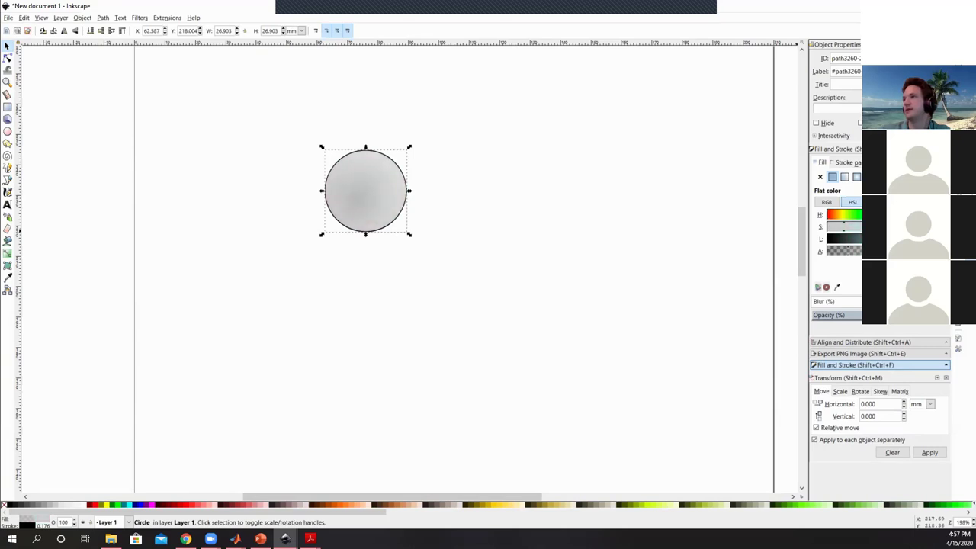
pyautogui.click(884, 226)
pyautogui.click(492, 212)
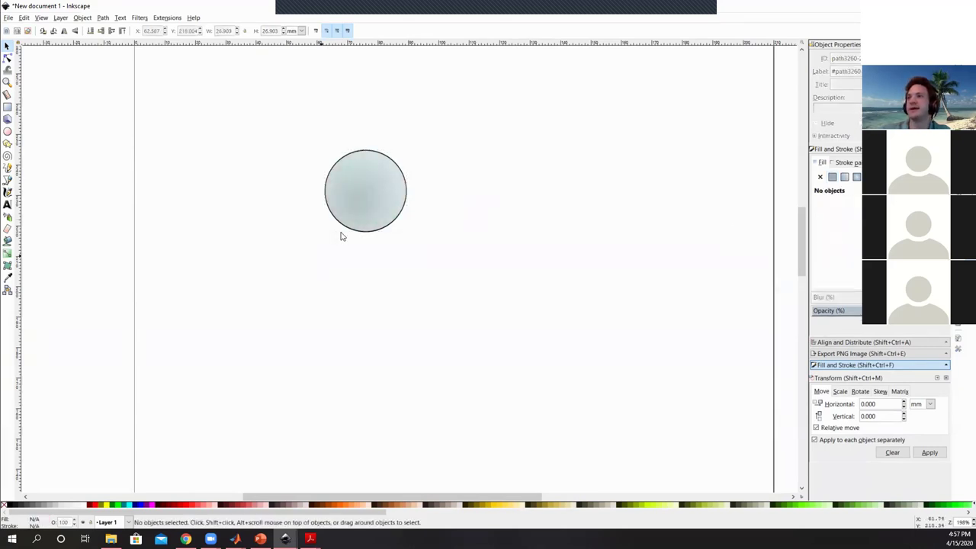
# Select both stacked circles together and place four copies of the tinted sphere around the page.
pyautogui.keyDown('ctrl'); pyautogui.scroll(-2, 301, 253); pyautogui.keyUp('ctrl')
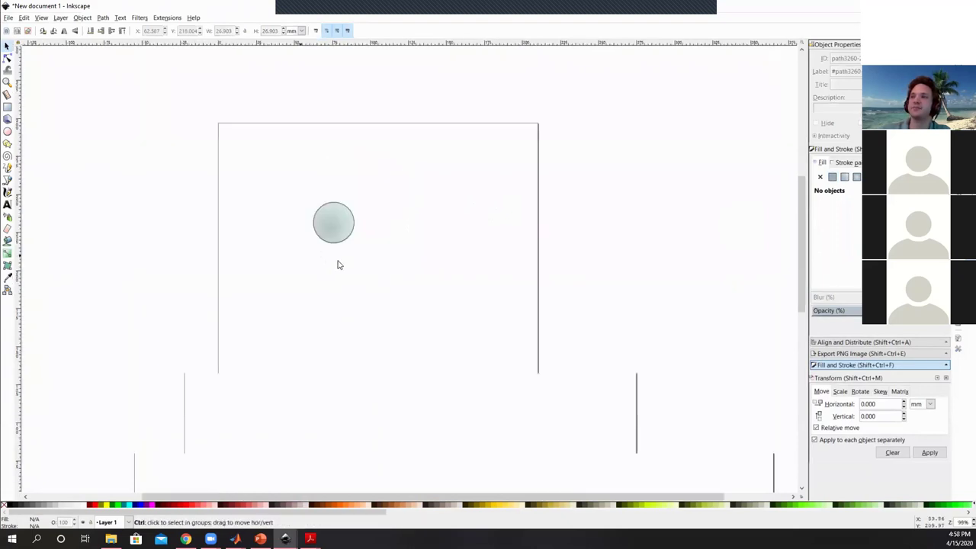
pyautogui.keyDown('ctrl'); pyautogui.scroll(1, 337, 260); pyautogui.keyUp('ctrl')
pyautogui.scroll(3, 301, 248)
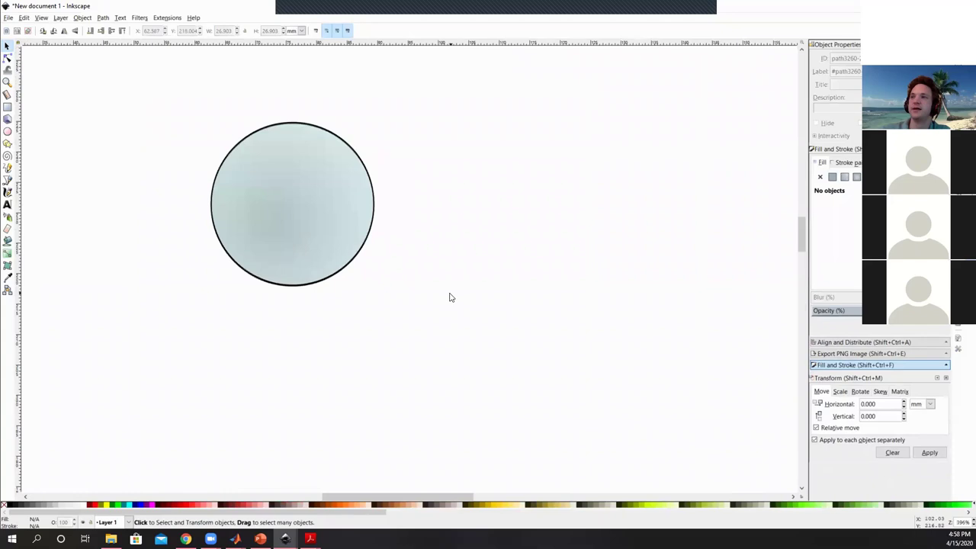
pyautogui.click(286, 217)
pyautogui.moveTo(134, 105); pyautogui.dragTo(385, 297)
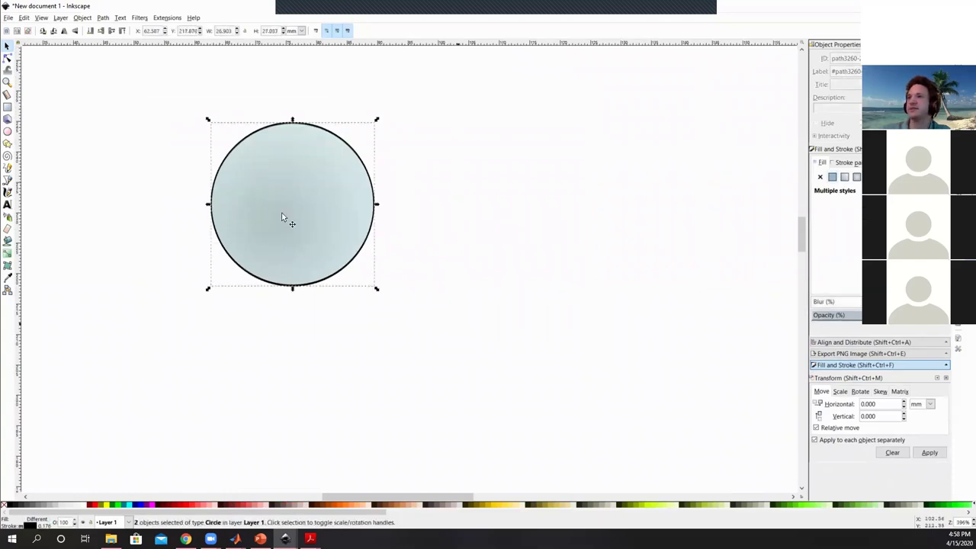
pyautogui.moveTo(283, 216); pyautogui.dragTo(95, 167)
pyautogui.keyDown('ctrl'); pyautogui.scroll(-3, 448, 276); pyautogui.keyUp('ctrl')
pyautogui.hotkey('ctrl', 'v')
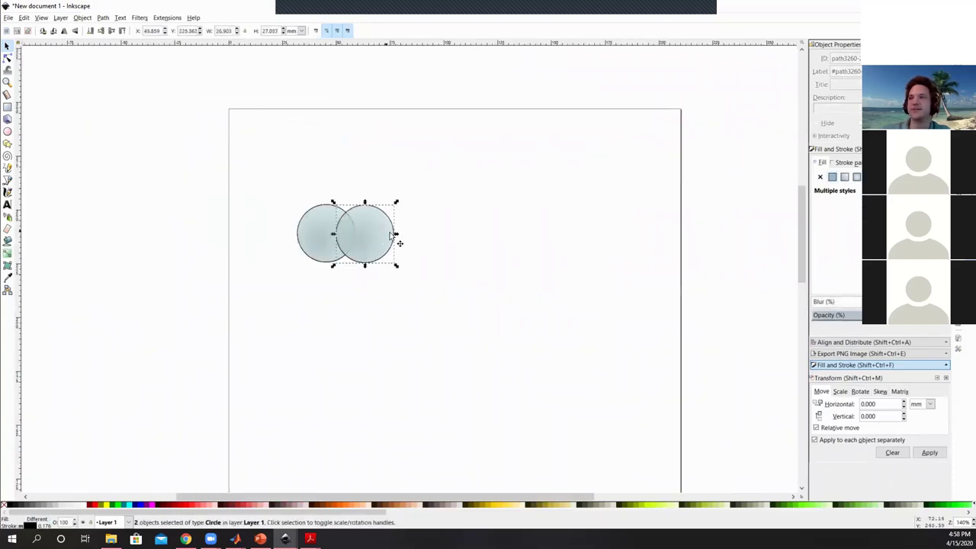
pyautogui.moveTo(376, 234); pyautogui.dragTo(430, 246)
pyautogui.hotkey('ctrl', 'v')
pyautogui.hotkey('ctrl', 'v')
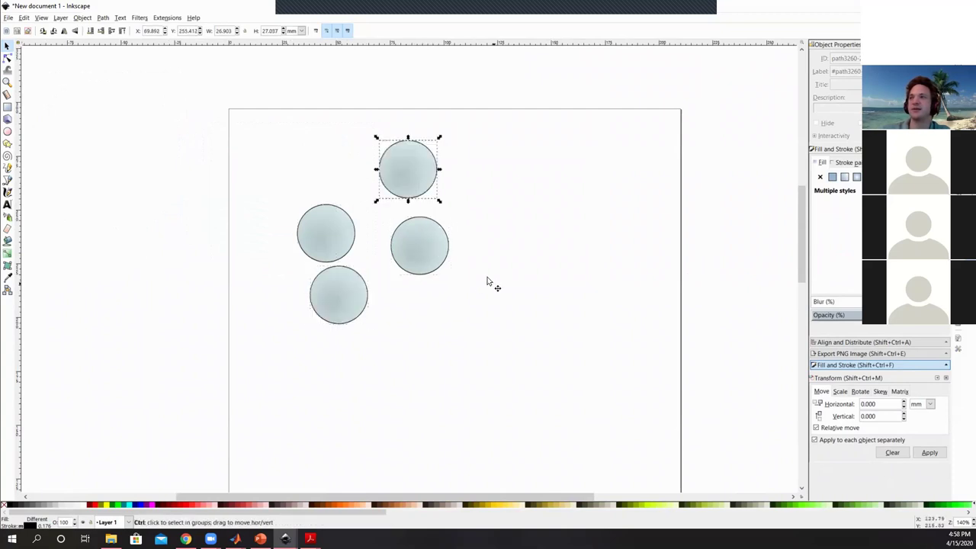
pyautogui.hotkey('ctrl', 'v')
# Pull the lowest tinted sphere apart, moving its cyan overlay well away from its gray gradient circle.
pyautogui.click(347, 314)
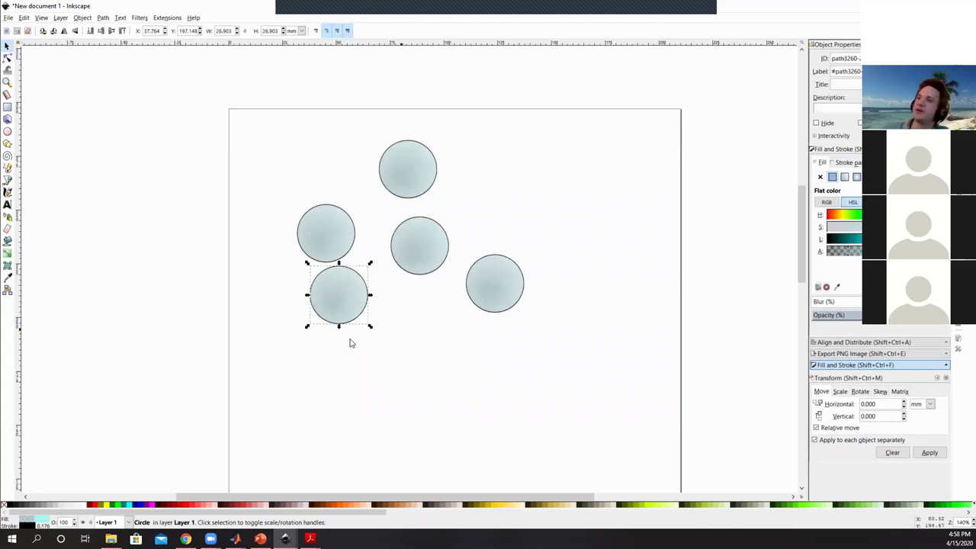
pyautogui.moveTo(356, 304); pyautogui.dragTo(317, 366)
pyautogui.scroll(1, 330, 408)
pyautogui.scroll(1, 324, 406)
pyautogui.scroll(-1, 371, 292)
pyautogui.scroll(1, 551, 379)
pyautogui.moveTo(533, 351); pyautogui.dragTo(690, 361)
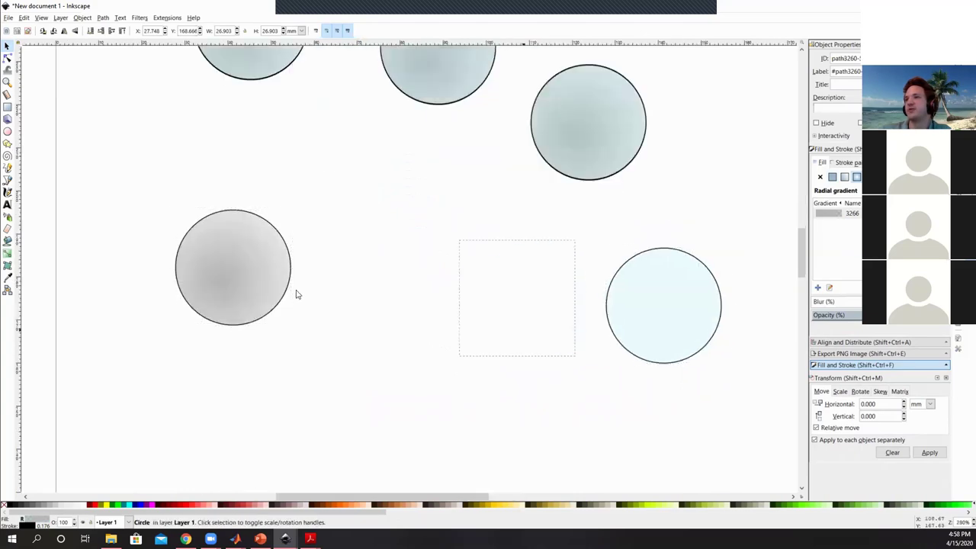
pyautogui.click(297, 292)
# Make a second copy of the gray gradient circle and place it just left of the first.
pyautogui.click(260, 271)
pyautogui.moveTo(260, 270); pyautogui.dragTo(222, 285)
pyautogui.press('space')
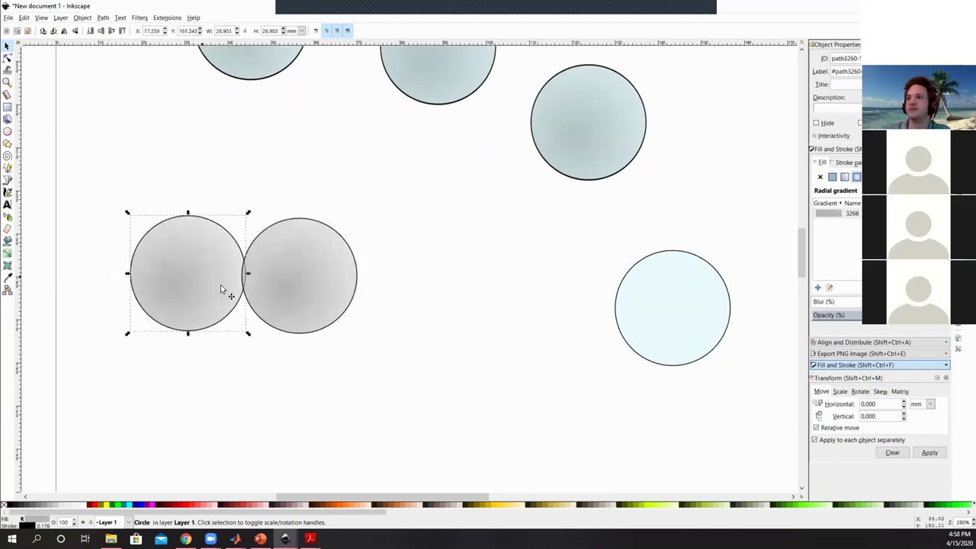
# Align the two gray circles on a common horizontal axis and set them edge to edge.
pyautogui.keyDown('shift'); pyautogui.click(302, 288); pyautogui.keyUp('shift')
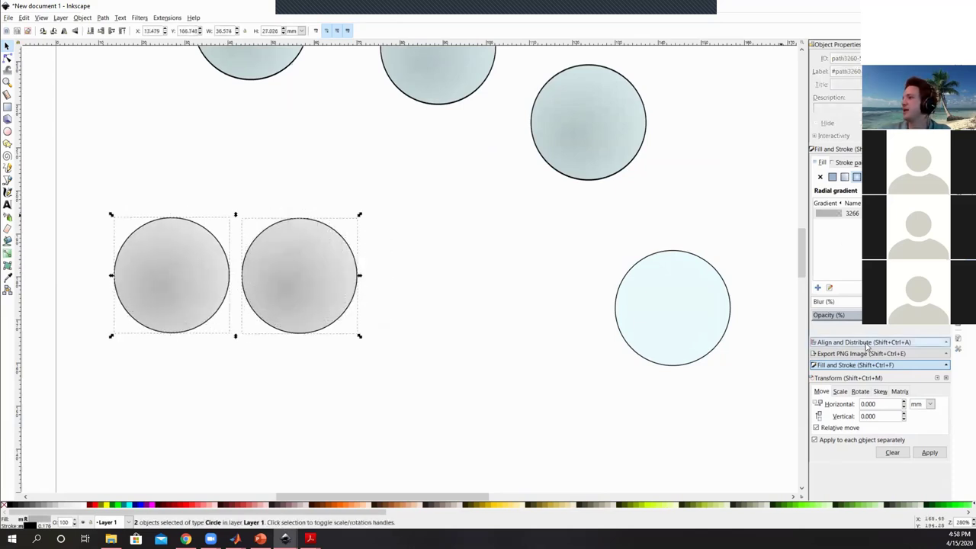
pyautogui.click(870, 342)
pyautogui.hotkey('ctrl', 'alt', 'h')
pyautogui.hotkey('ctrl', 'z')
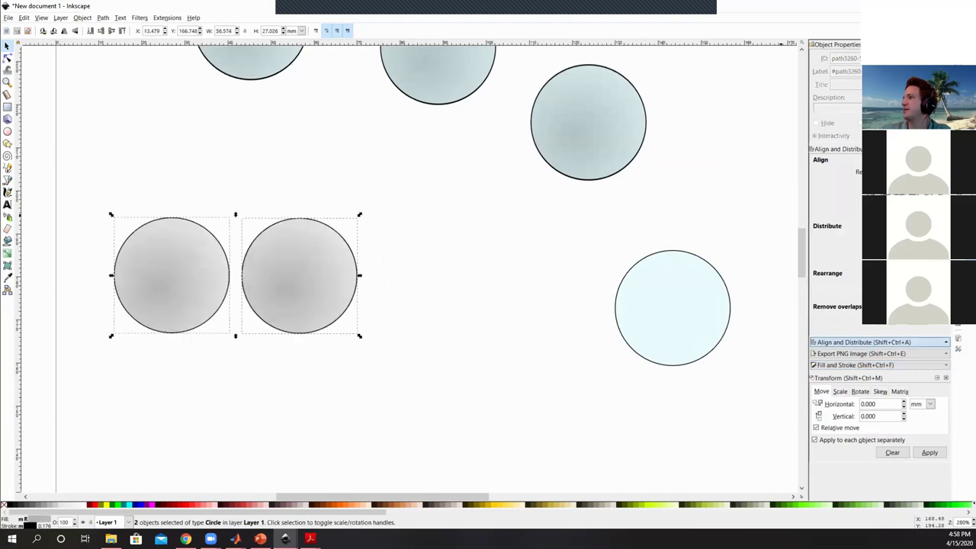
pyautogui.hotkey('ctrl', 'alt', 't')
pyautogui.press('ctrl+alt+shift+KP_6')
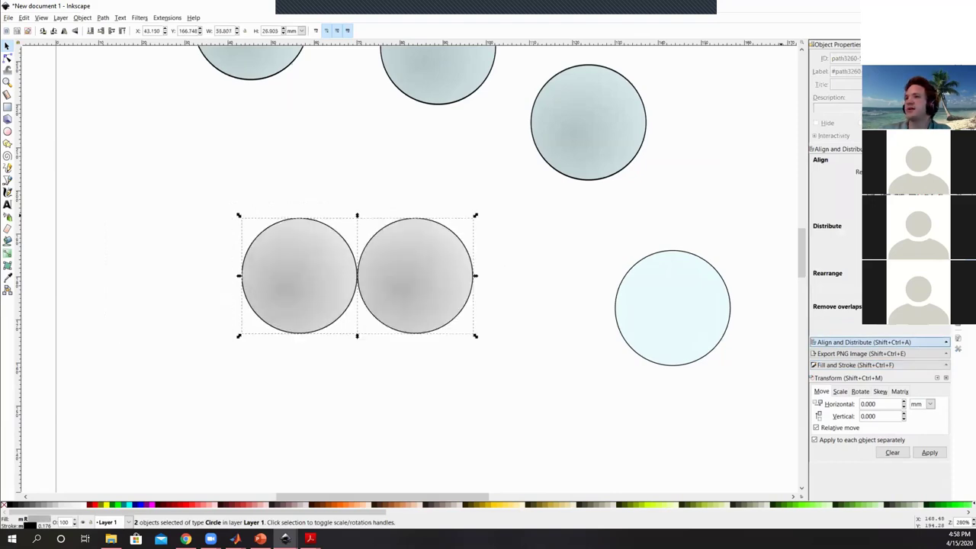
# Convert the right gray circle to a path and move its leftmost node inward to flatten that side.
pyautogui.click(362, 289)
pyautogui.scroll(1, 363, 290)
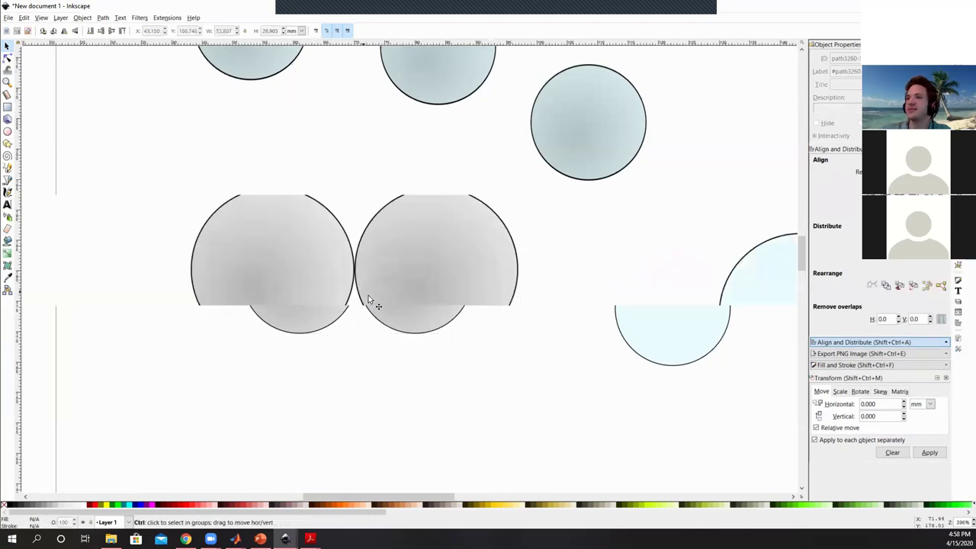
pyautogui.click(6, 61)
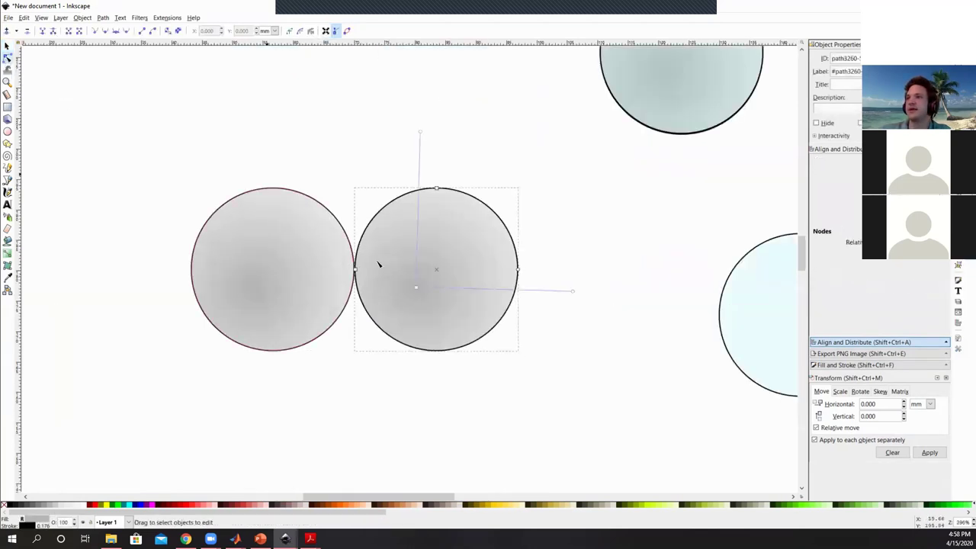
pyautogui.moveTo(358, 271); pyautogui.dragTo(371, 267)
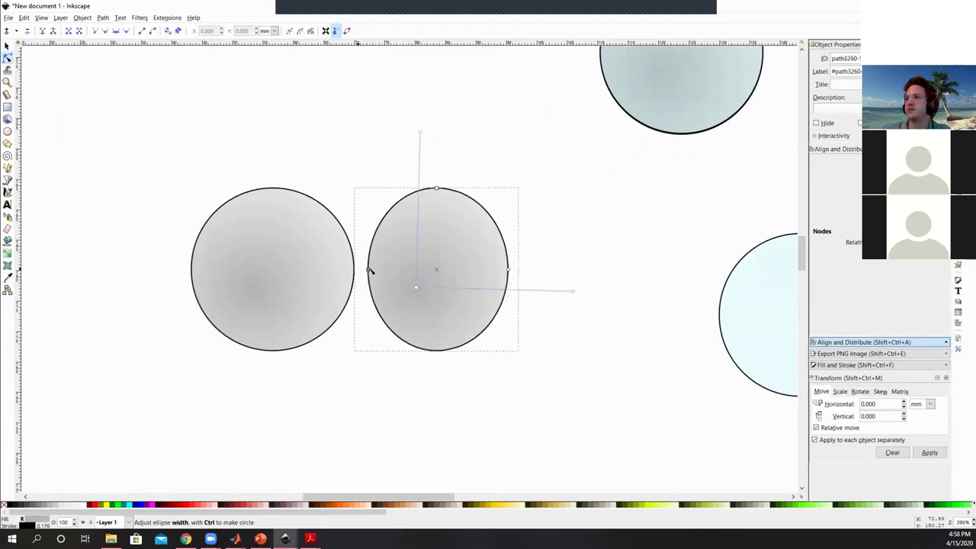
pyautogui.hotkey('ctrl', 'z')
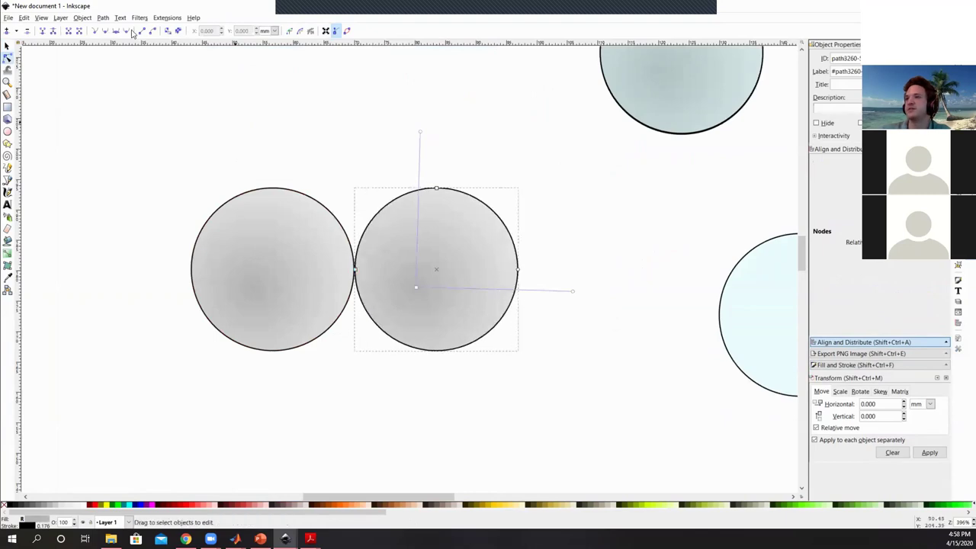
pyautogui.click(82, 18)
pyautogui.click(130, 28)
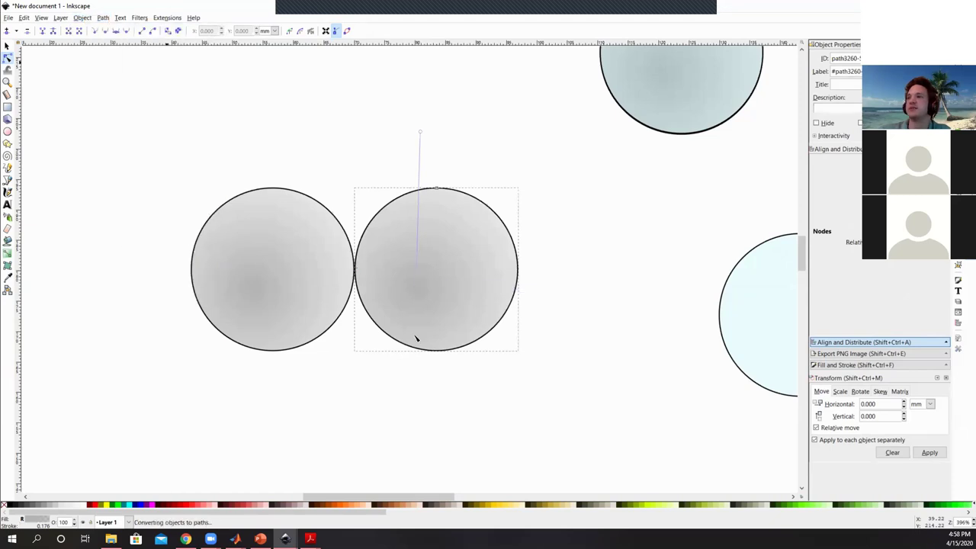
pyautogui.moveTo(359, 270); pyautogui.dragTo(375, 274)
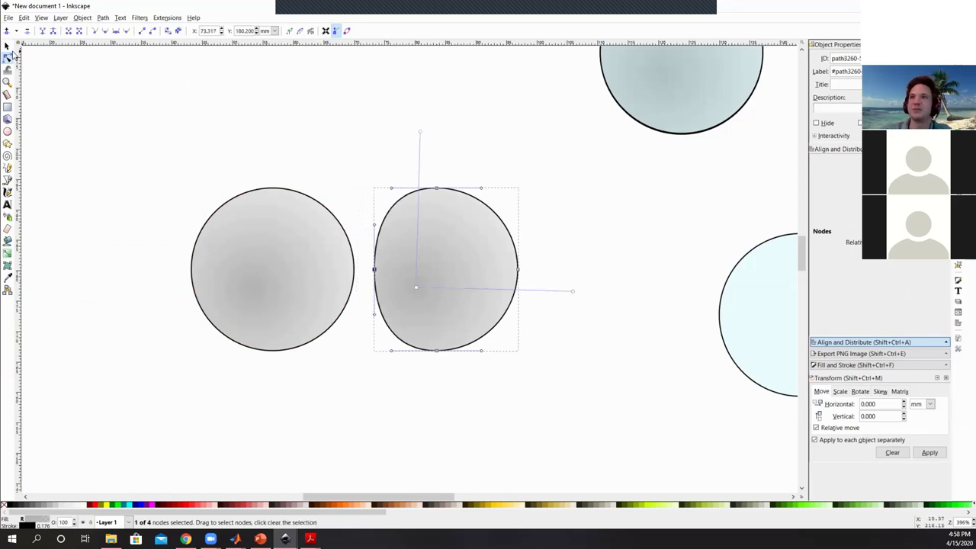
# Delete the unmodified gray circle beside the flattened shape.
pyautogui.click(6, 47)
pyautogui.press('Escape')
pyautogui.click(265, 268)
pyautogui.press('Delete')
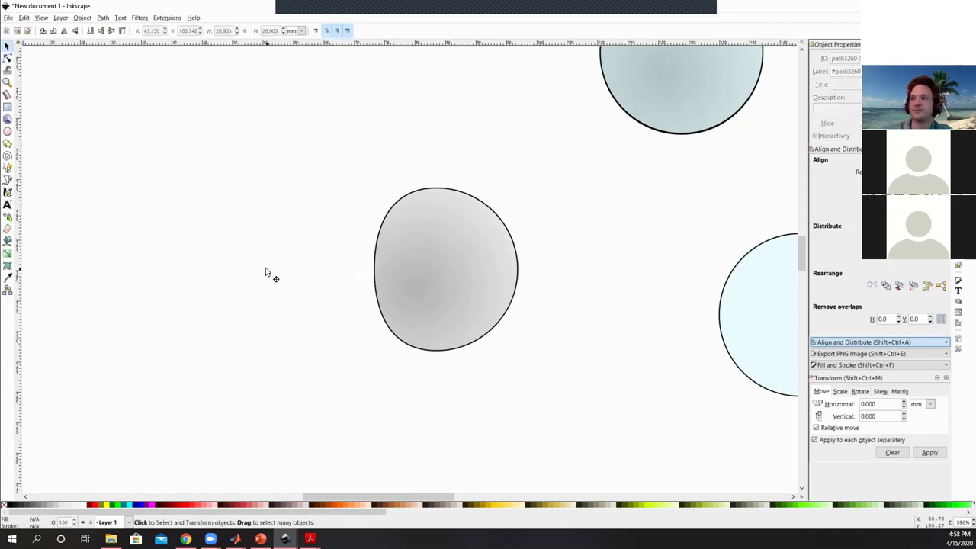
# Duplicate the flattened shape, shift the copy to its left, and flip it horizontally so the flat sides face each other.
pyautogui.click(387, 270)
pyautogui.hotkey('ctrl', 'd')
pyautogui.press('Left')
pyautogui.press('Left')
pyautogui.press('Left')
pyautogui.press('Left')
pyautogui.press('Left')
pyautogui.press('Left')
pyautogui.press('Left')
pyautogui.press('Left')
pyautogui.press('Left')
pyautogui.press('Left')
pyautogui.press('Left')
pyautogui.press('Left')
pyautogui.press('Left')
pyautogui.press('Left')
pyautogui.press('Left')
pyautogui.press('Left')
pyautogui.press('Left')
pyautogui.press('Left')
pyautogui.press('Left')
pyautogui.press('Left')
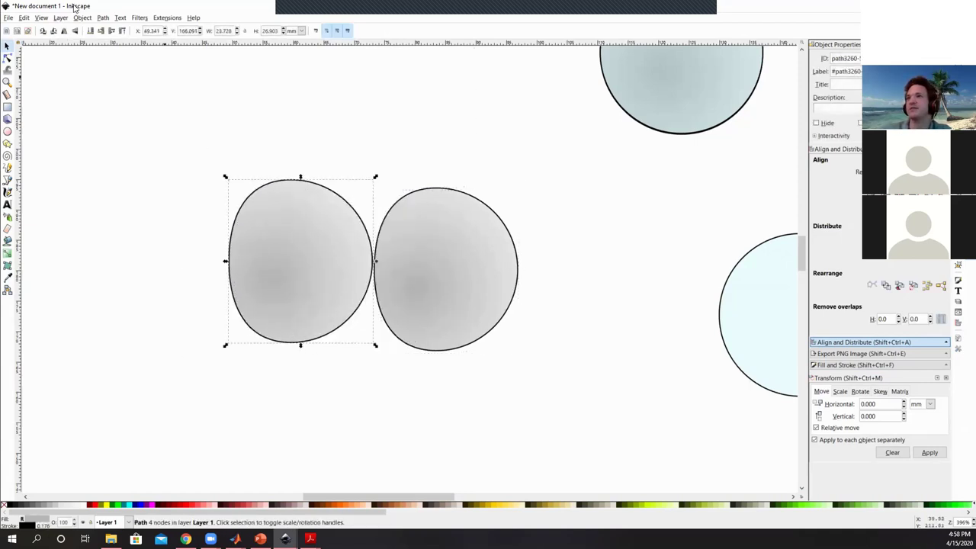
pyautogui.click(64, 31)
pyautogui.moveTo(315, 269); pyautogui.dragTo(303, 285)
# Select both flattened shapes and center them on a common horizontal axis.
pyautogui.keyDown('shift'); pyautogui.click(427, 269); pyautogui.keyUp('shift')
pyautogui.click(830, 236)
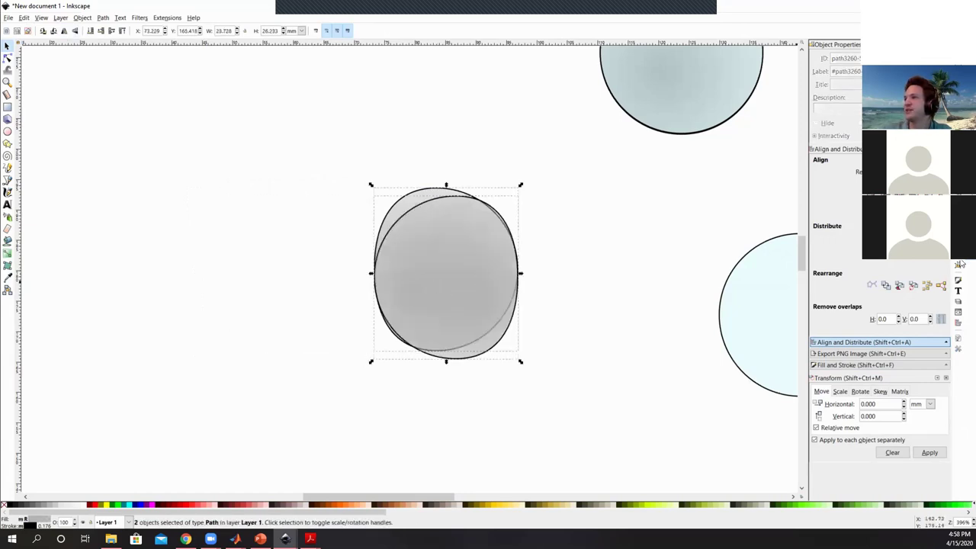
pyautogui.hotkey('ctrl', 'z')
pyautogui.hotkey('ctrl', 'alt', 'h')
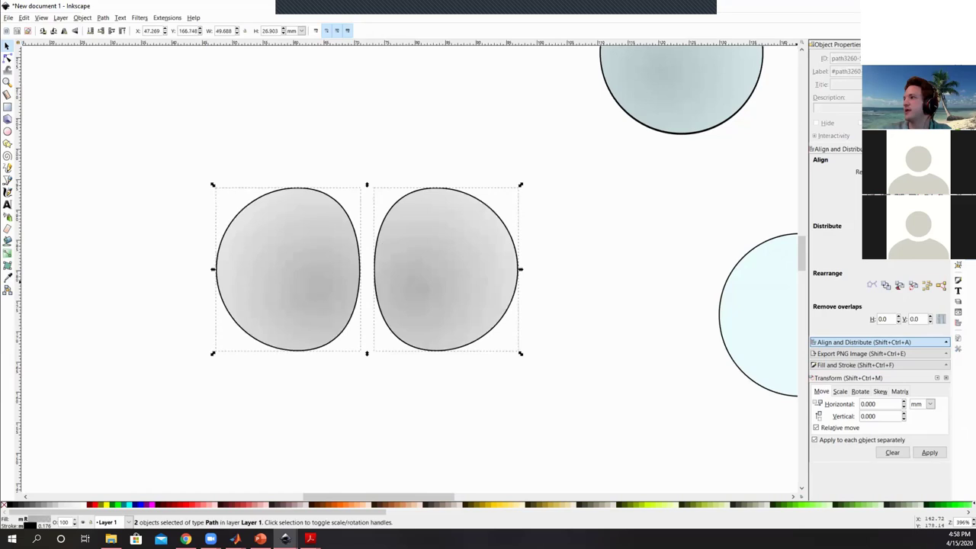
pyautogui.click(927, 198)
pyautogui.hotkey('ctrl', 'z')
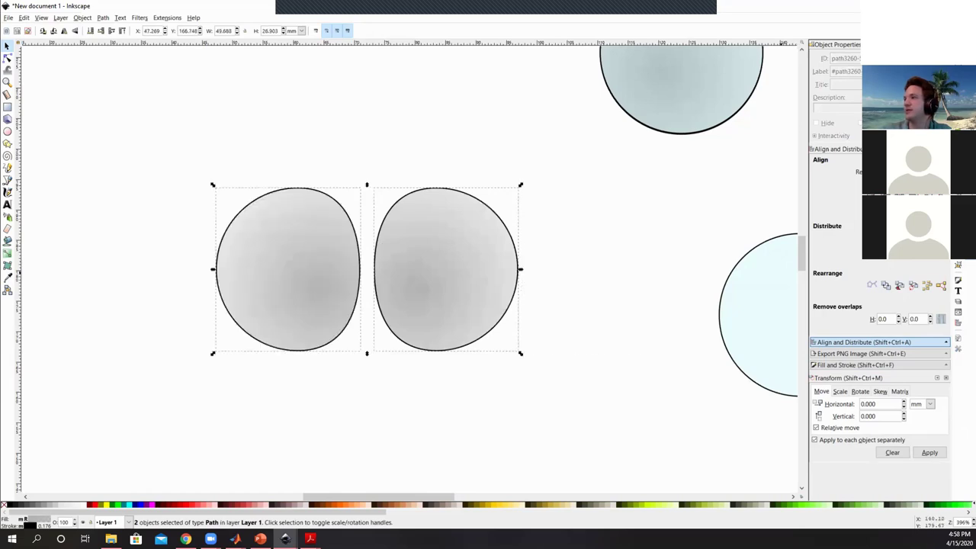
pyautogui.press('ctrl+alt+KP_2')
pyautogui.hotkey('ctrl', 'z')
pyautogui.press('ctrl+alt+KP_6')
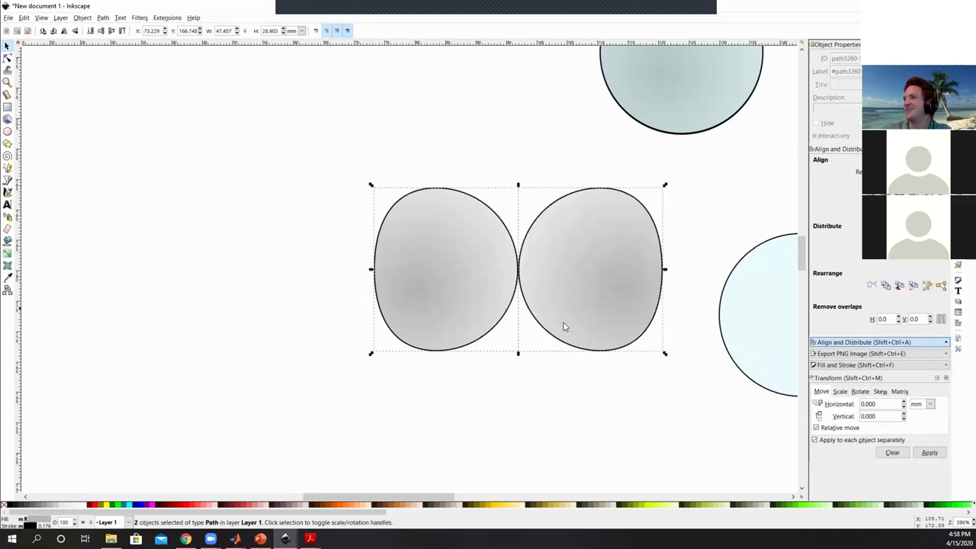
pyautogui.hotkey('ctrl', 'z')
# Reselect the two shapes with the left one as anchor and align the right one against its flattened edge.
pyautogui.click(483, 400)
pyautogui.click(421, 295)
pyautogui.keyDown('shift'); pyautogui.click(327, 275); pyautogui.keyUp('shift')
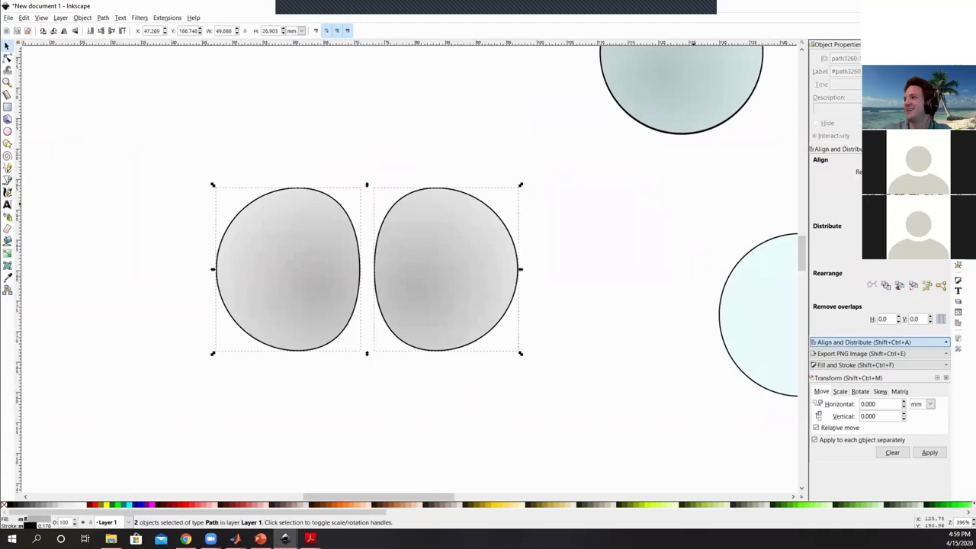
pyautogui.press('ctrl+alt+KP_6')
pyautogui.click(618, 311)
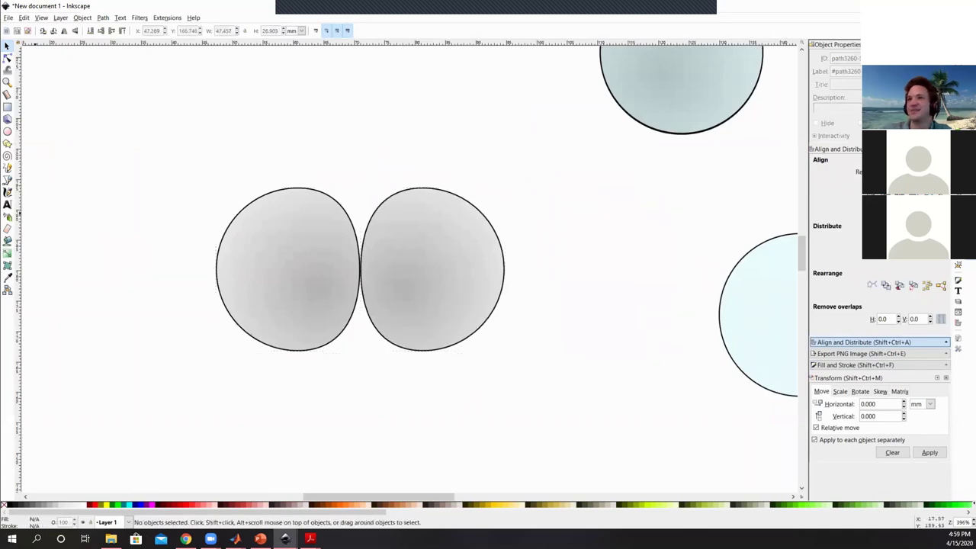
# Draw an ellipse over the paired shapes with a vertical radius of about 16 mm, narrowing its horizontal radius to about 23 mm.
pyautogui.click(7, 107)
pyautogui.click(8, 131)
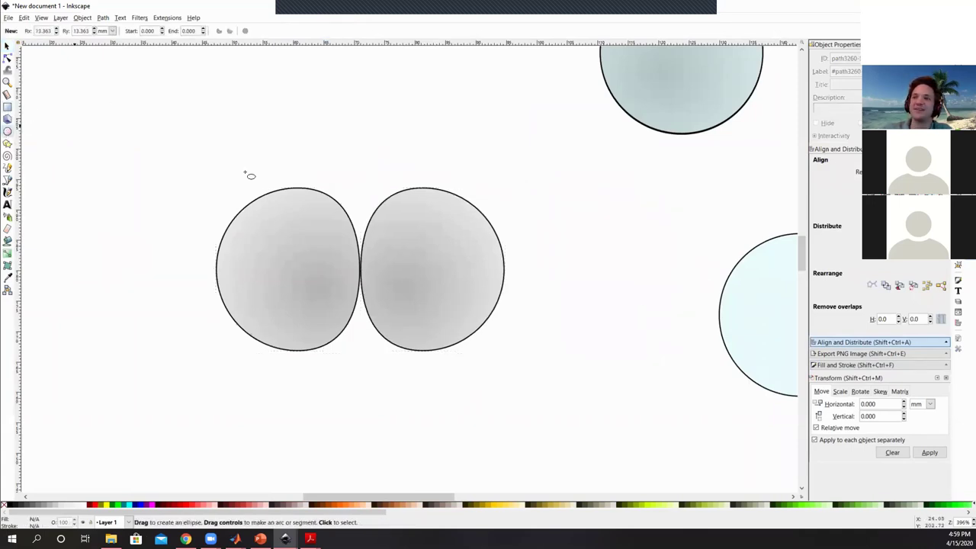
pyautogui.moveTo(186, 171); pyautogui.dragTo(524, 367)
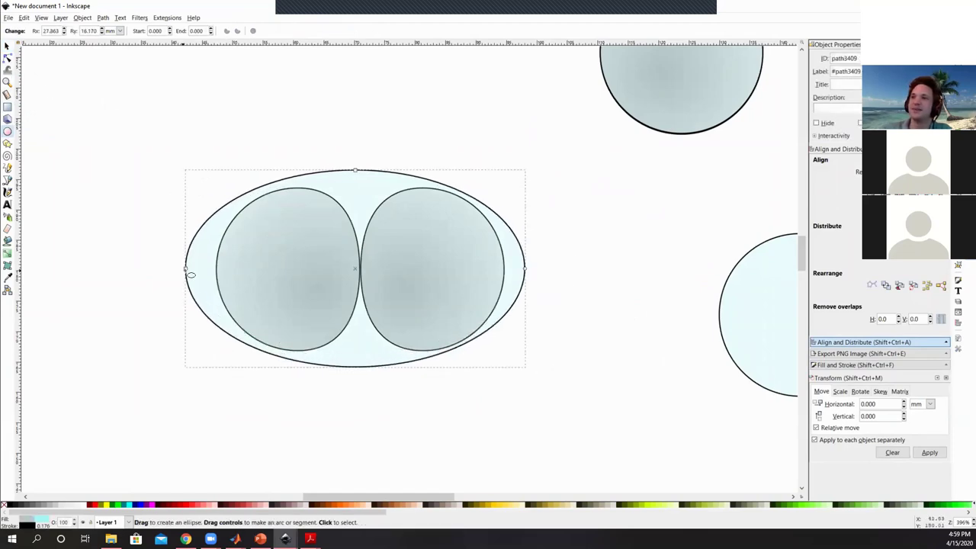
pyautogui.moveTo(191, 272); pyautogui.dragTo(216, 269)
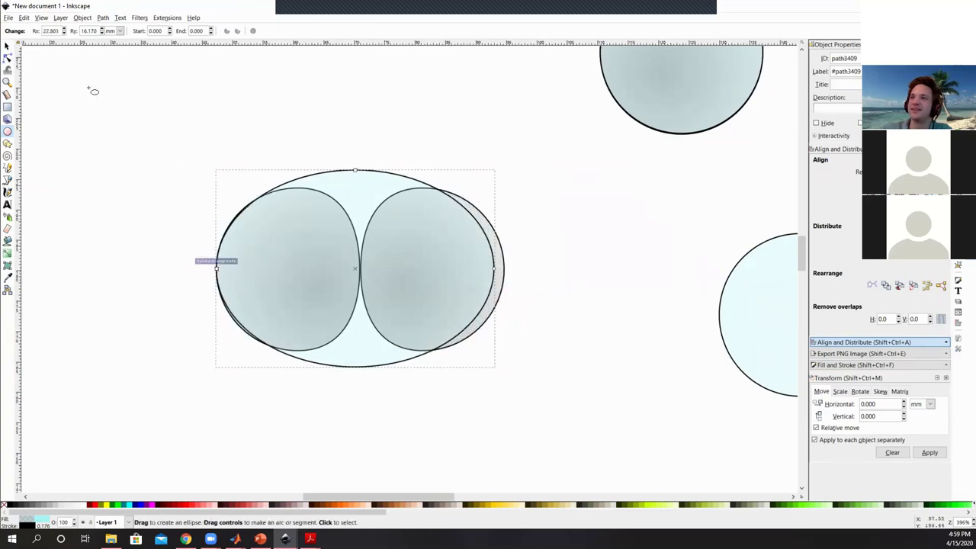
# Reposition and stretch the ellipse to about 47.5 mm wide and 39.6 mm high so it encloses both flattened shapes.
pyautogui.moveTo(494, 269)
pyautogui.mouseDown()
pyautogui.moveTo(514, 273)
pyautogui.moveTo(496, 268)
pyautogui.mouseUp()
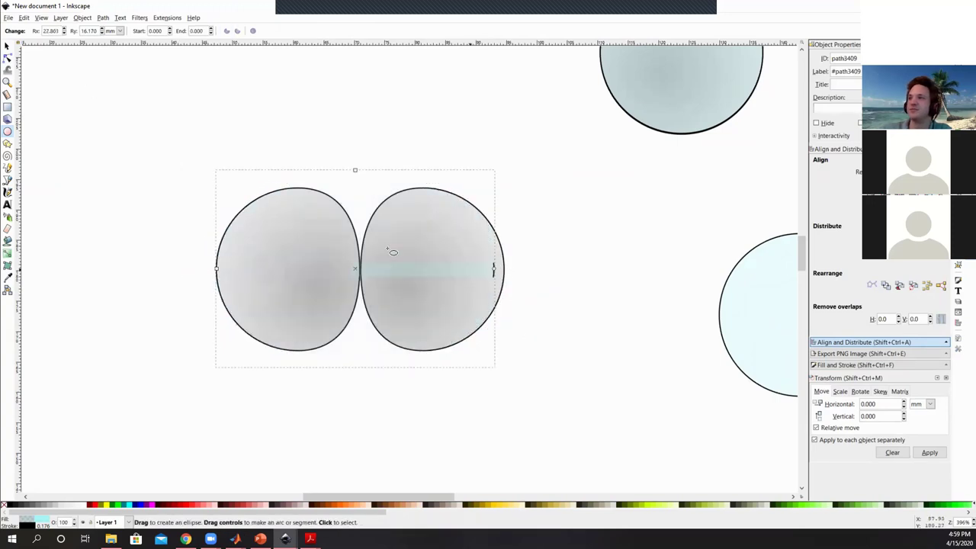
pyautogui.scroll(-1, 359, 289)
pyautogui.scroll(2, 338, 273)
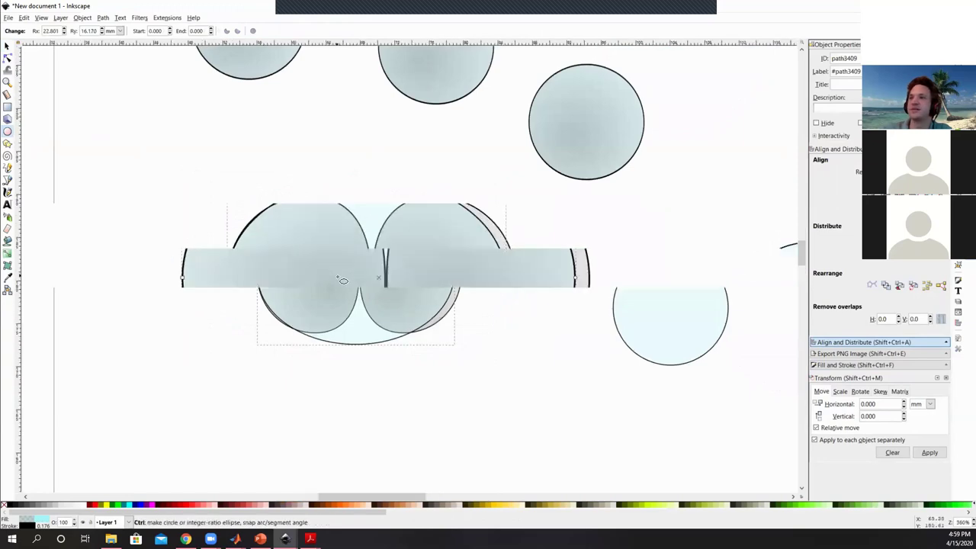
pyautogui.press('s')
pyautogui.moveTo(341, 207); pyautogui.dragTo(353, 207)
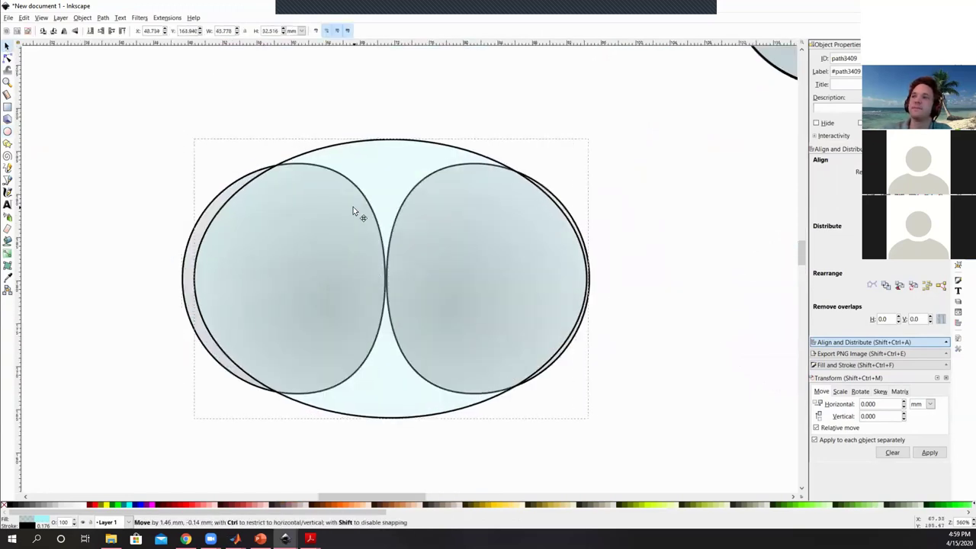
pyautogui.moveTo(391, 137); pyautogui.dragTo(394, 105)
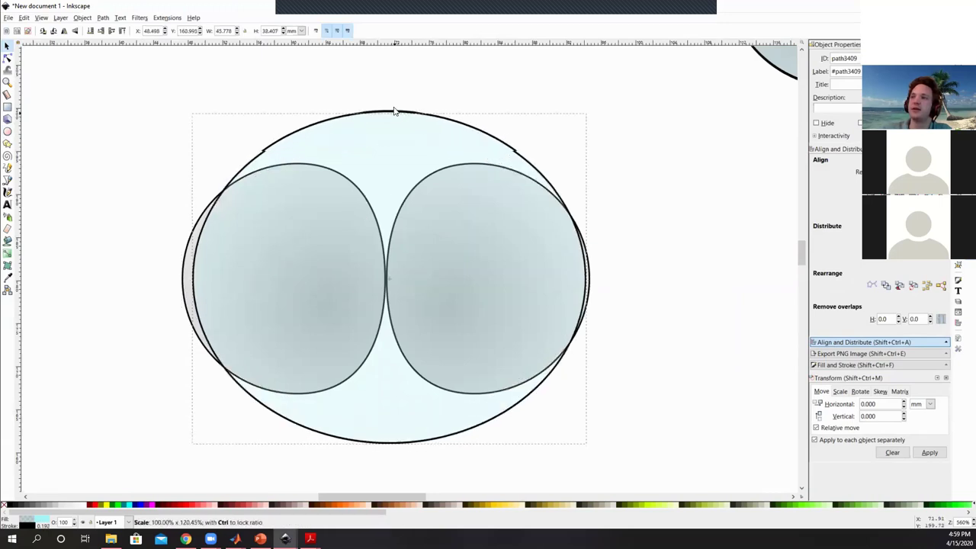
pyautogui.moveTo(390, 200); pyautogui.dragTo(381, 197)
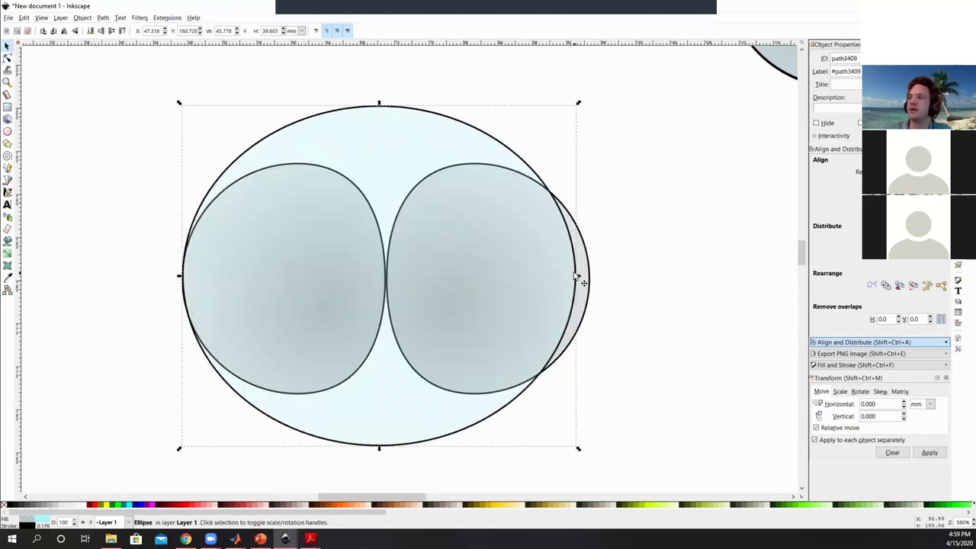
pyautogui.moveTo(577, 276); pyautogui.dragTo(592, 281)
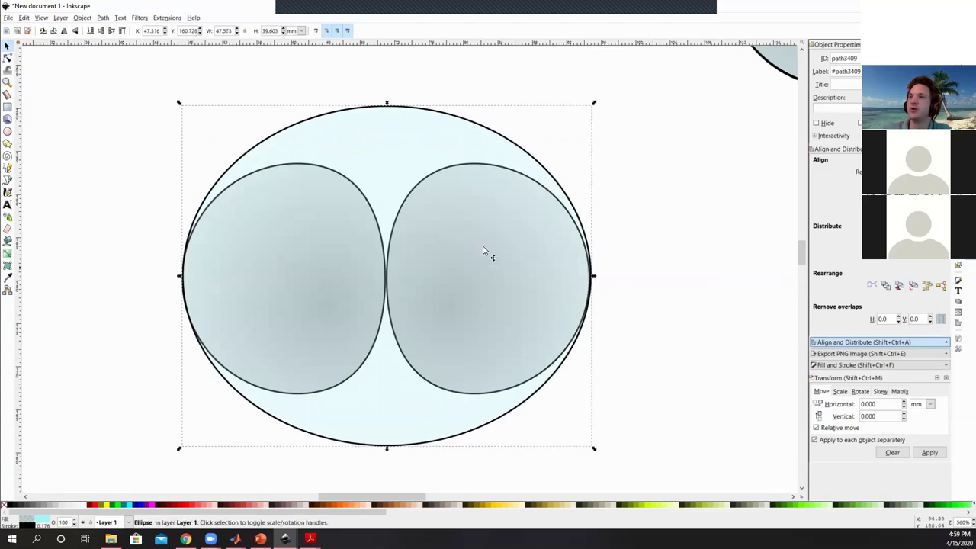
pyautogui.scroll(-3, 333, 257)
pyautogui.click(518, 294)
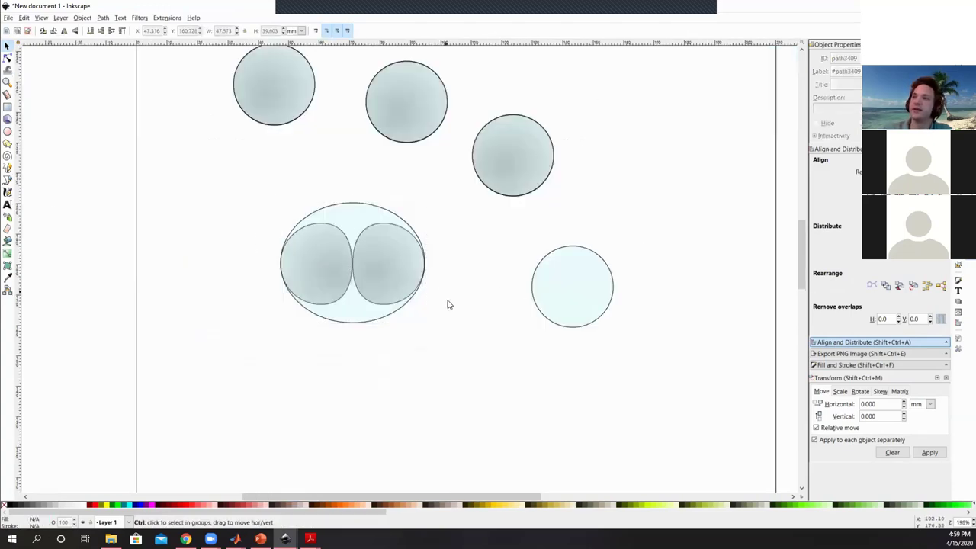
# Switch to the Sanity_v4.svg document and move the clipped portrait out of its teal chart frame onto the empty canvas beside the page.
pyautogui.scroll(2, 447, 302)
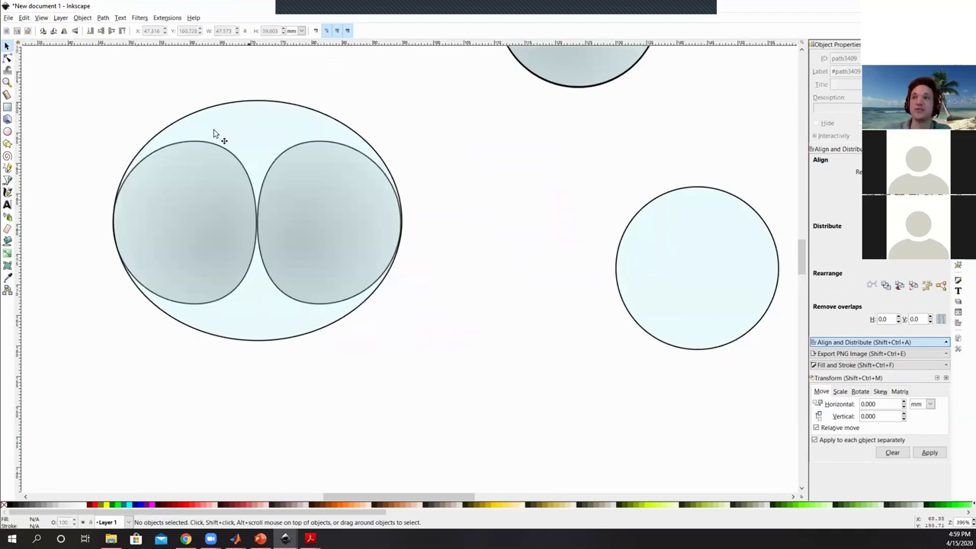
pyautogui.scroll(-3, 351, 168)
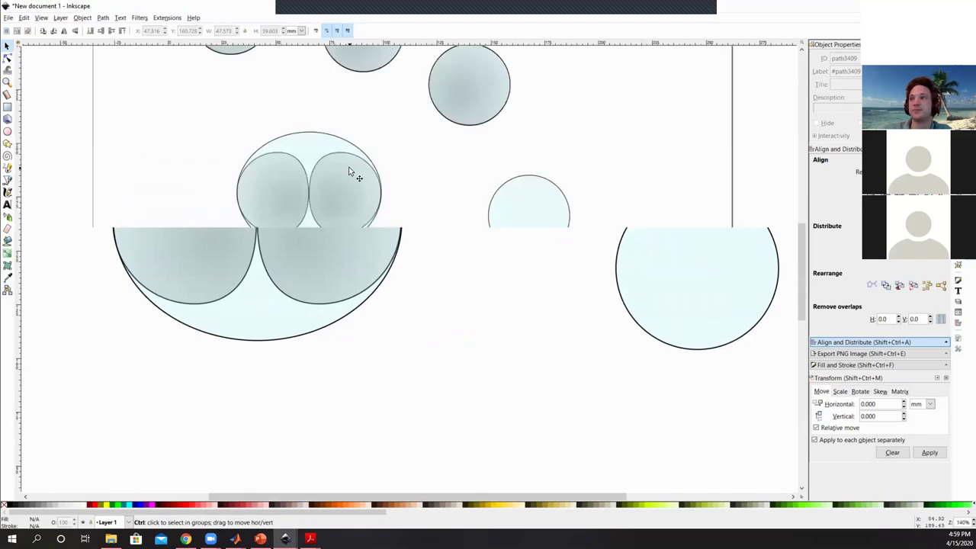
pyautogui.scroll(1, 332, 141)
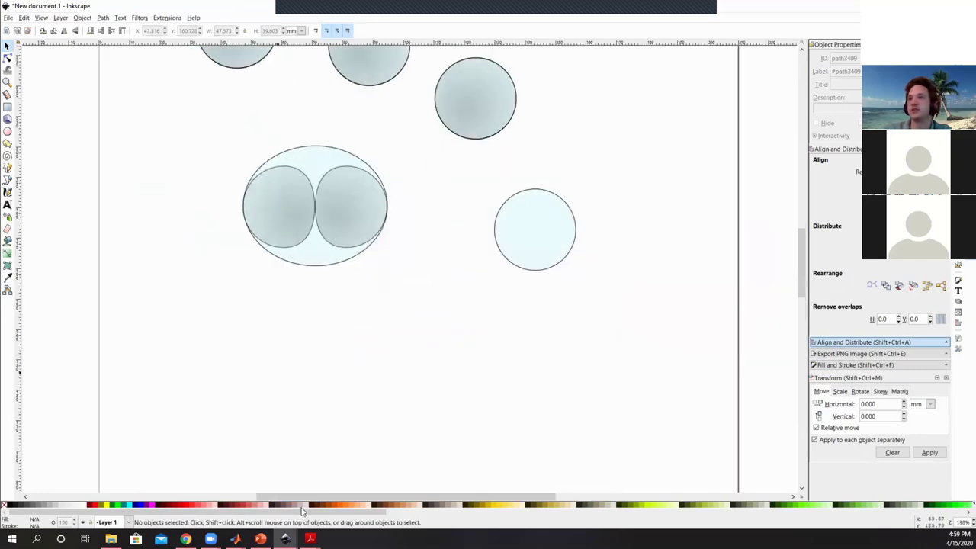
pyautogui.moveTo(286, 537)
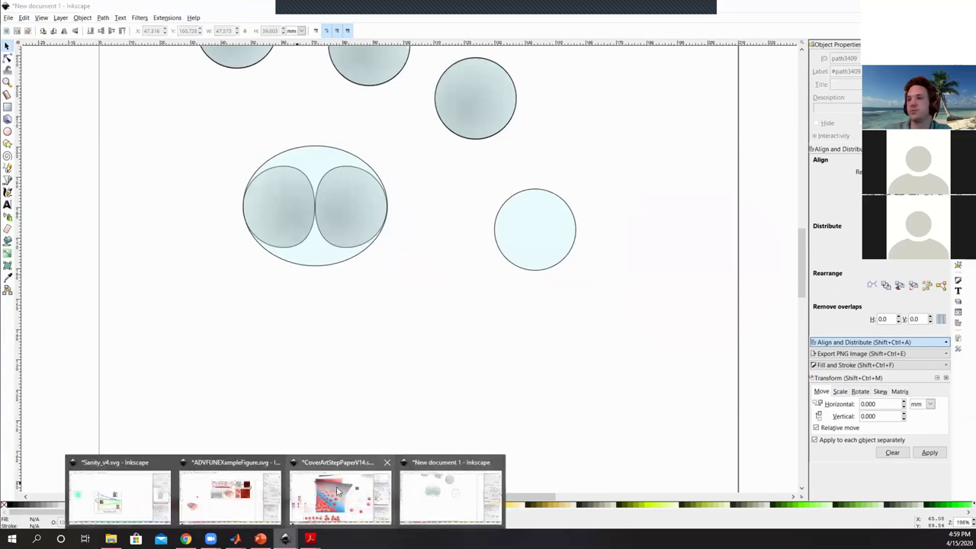
pyautogui.moveTo(234, 500)
pyautogui.click(133, 497)
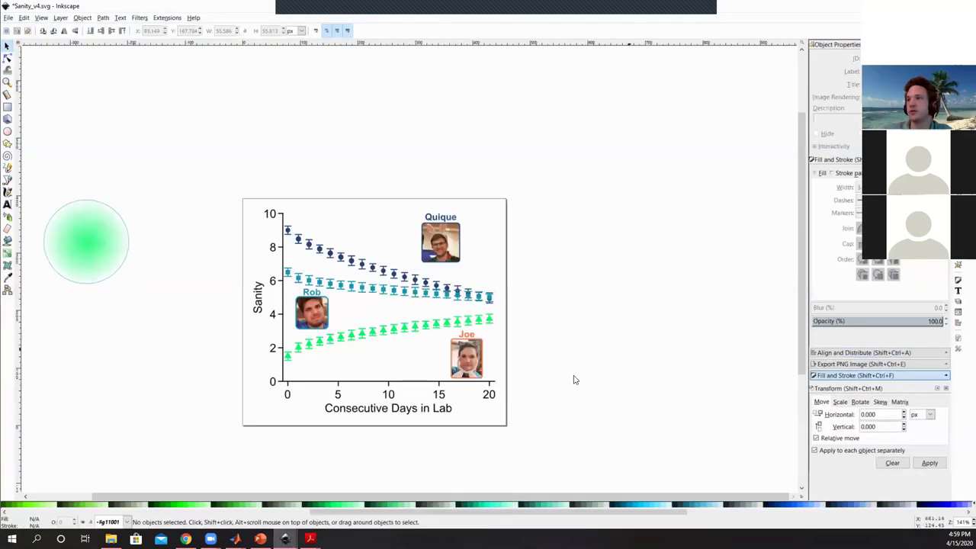
pyautogui.moveTo(321, 318); pyautogui.dragTo(131, 335)
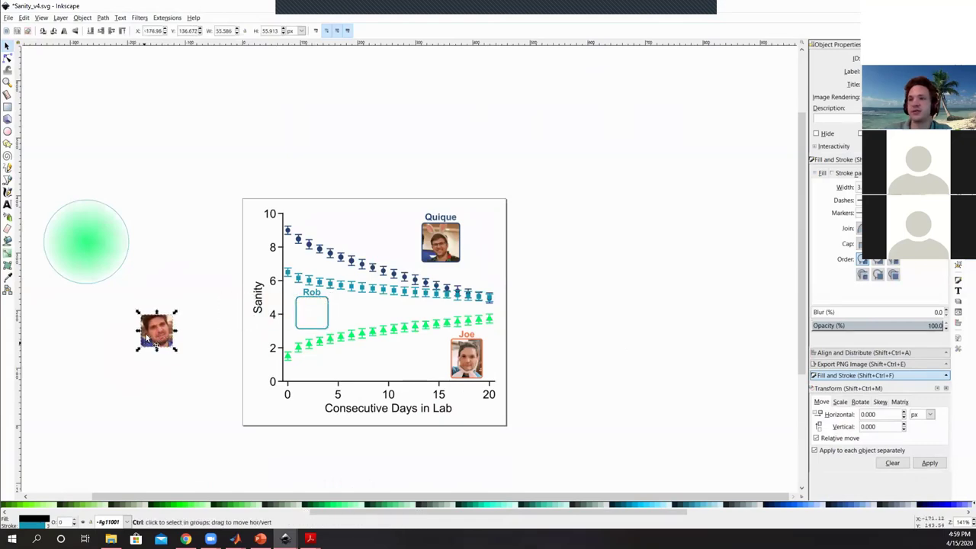
pyautogui.scroll(1, 139, 343)
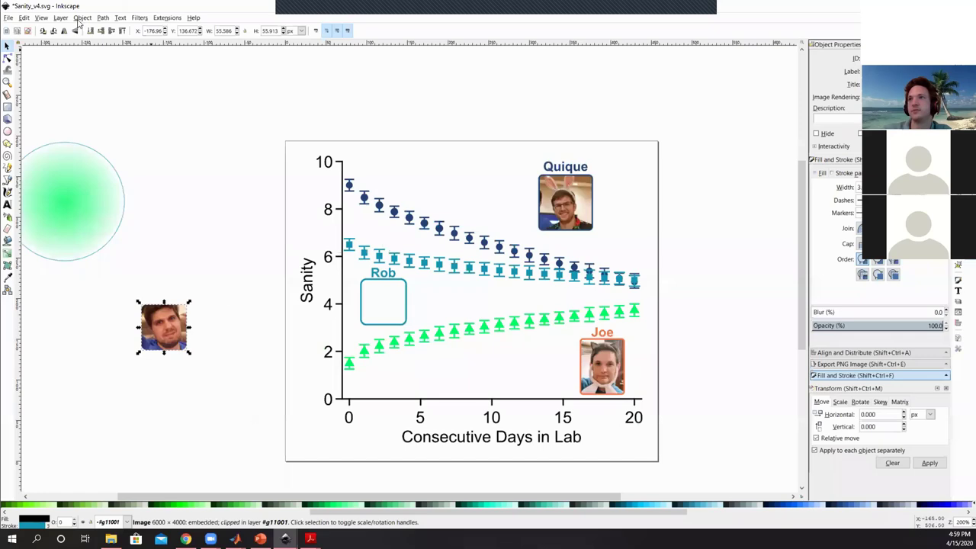
# Release the portrait's clip and move the full photo below the released teal rounded rectangle.
pyautogui.click(81, 18)
pyautogui.moveTo(116, 120)
pyautogui.click(240, 131)
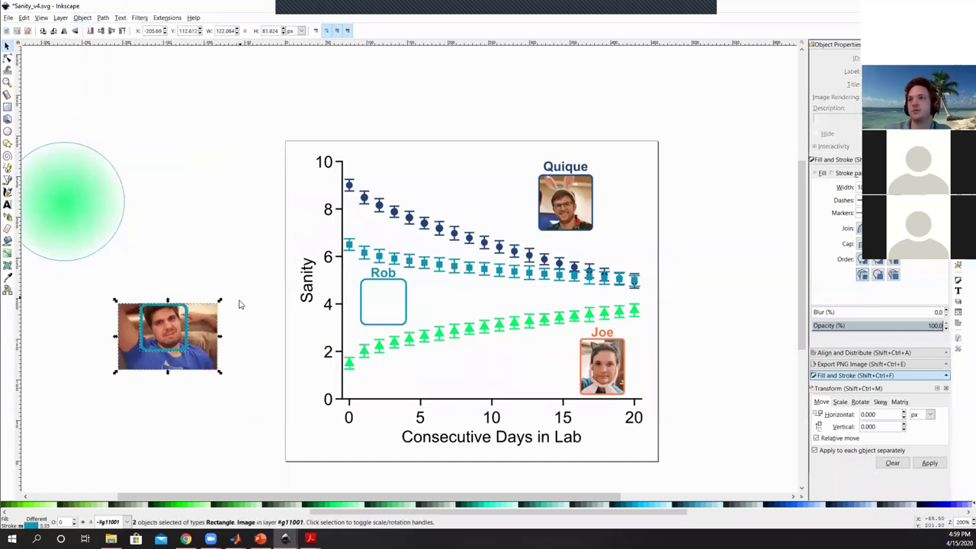
pyautogui.scroll(-1, 217, 274)
pyautogui.scroll(1, 176, 355)
pyautogui.click(192, 343)
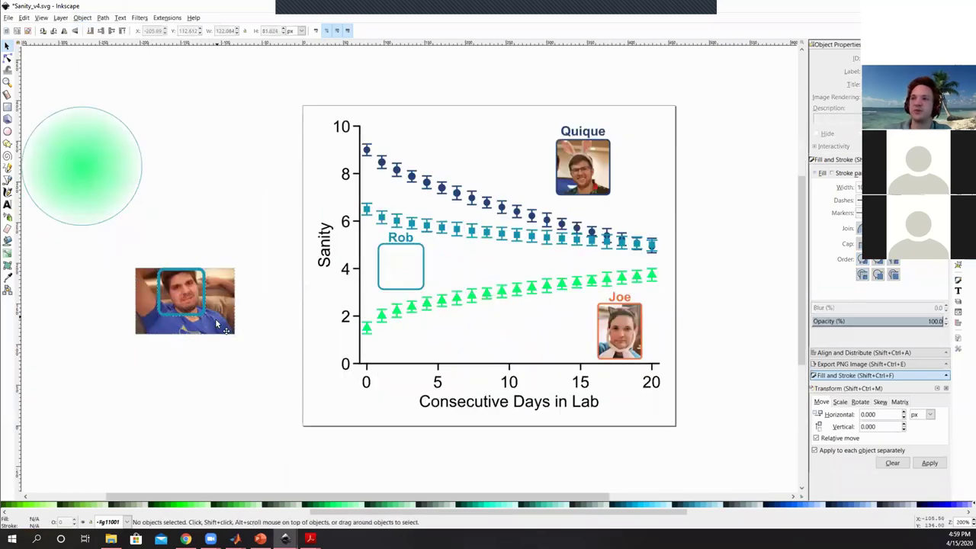
pyautogui.moveTo(223, 328); pyautogui.dragTo(210, 398)
pyautogui.scroll(2, 190, 396)
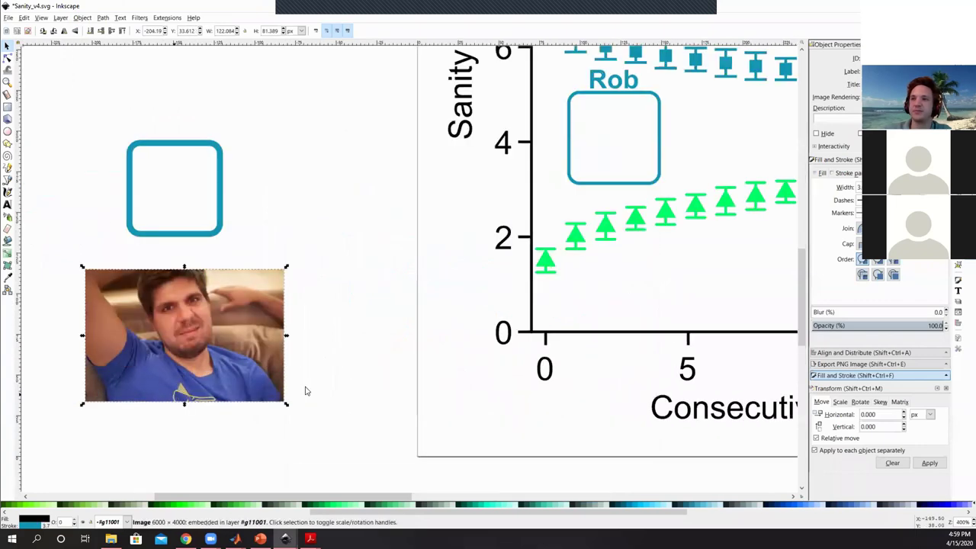
# Trace a closed Bezier outline around the person's head, raised arm and shirt, starting and ending at the photo's lower-right corner.
pyautogui.scroll(-1, 375, 367)
pyautogui.scroll(-1, 371, 358)
pyautogui.scroll(1, 239, 408)
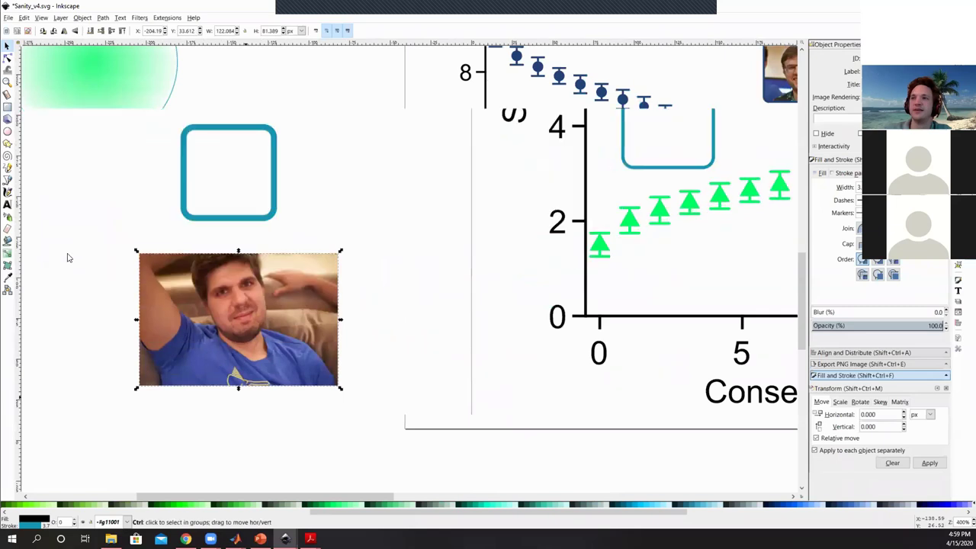
pyautogui.press('b')
pyautogui.click(338, 384)
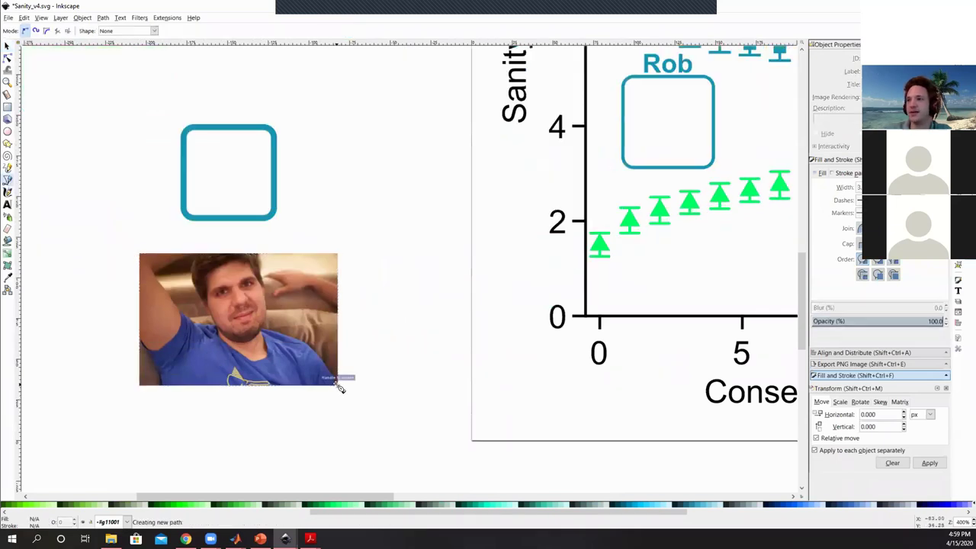
pyautogui.click(262, 328)
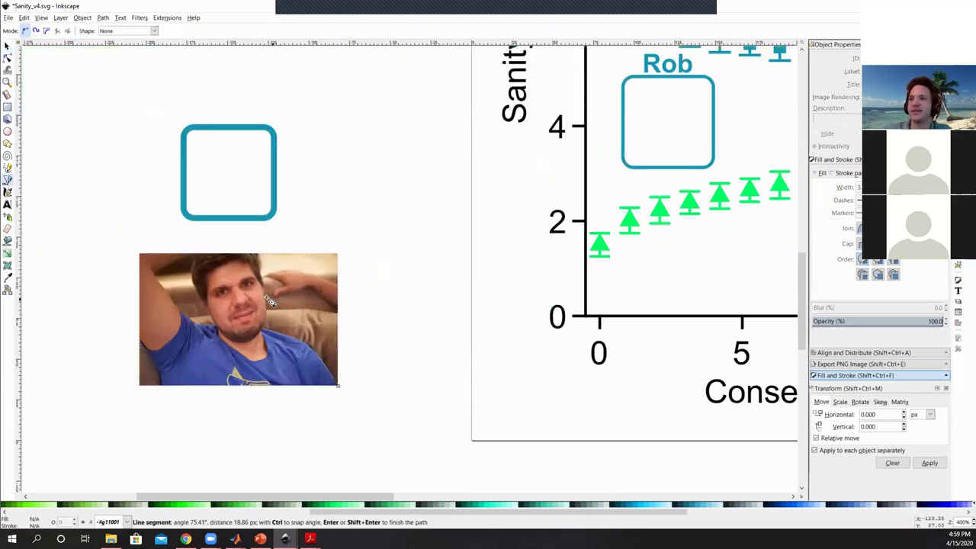
pyautogui.click(259, 252)
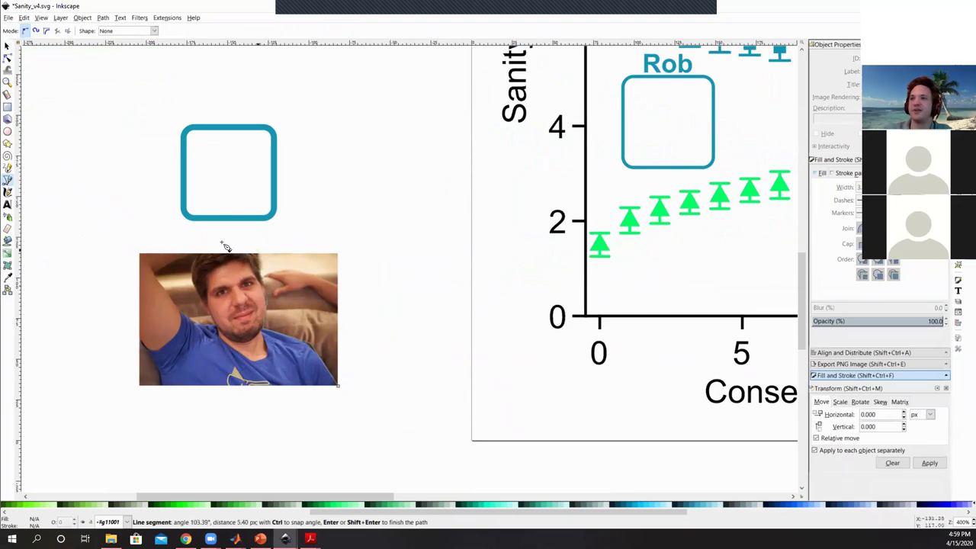
pyautogui.click(194, 246)
pyautogui.moveTo(190, 273); pyautogui.dragTo(197, 303)
pyautogui.click(184, 309)
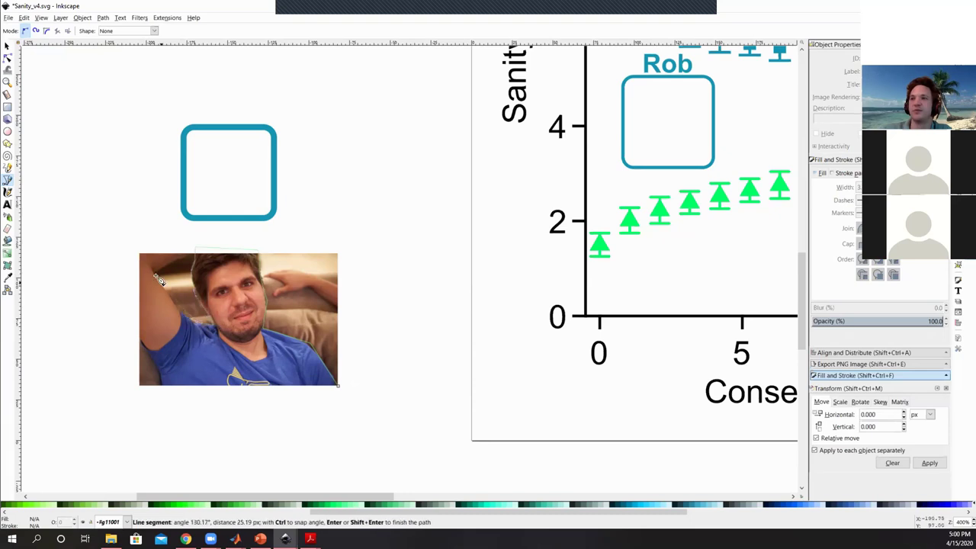
pyautogui.click(164, 258)
pyautogui.click(140, 255)
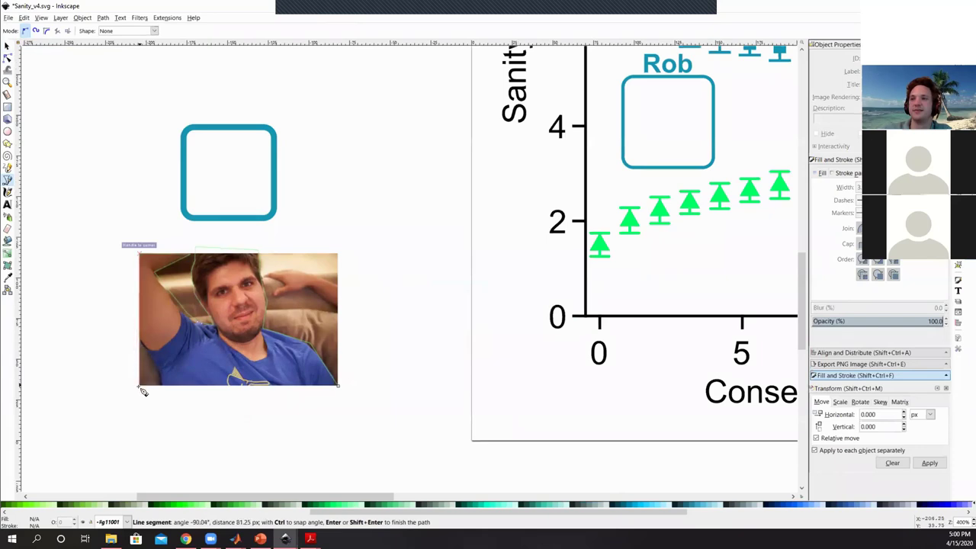
pyautogui.click(141, 343)
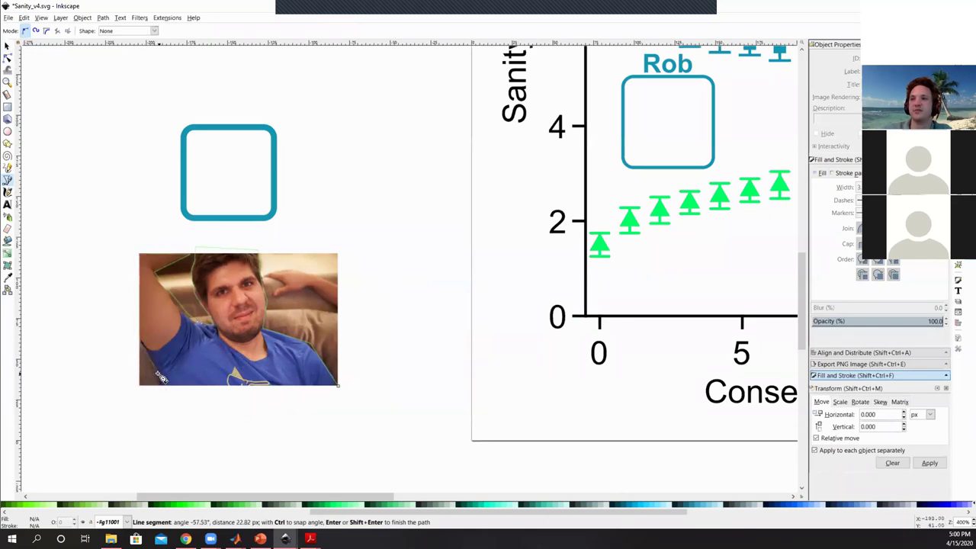
pyautogui.click(159, 373)
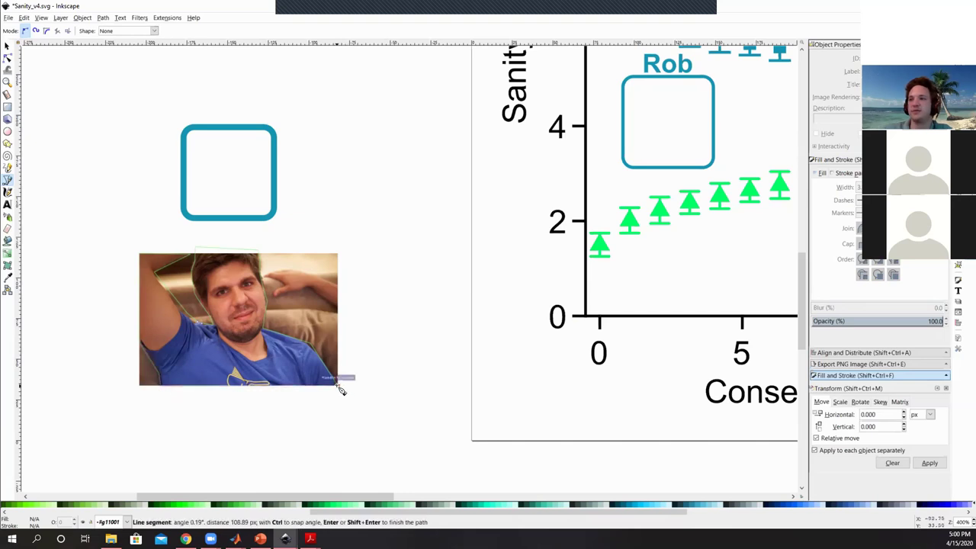
pyautogui.click(338, 386)
# Clip the photo to the traced outline to cut away its background, and reposition the cutout near the teal rounded rectangle.
pyautogui.click(7, 45)
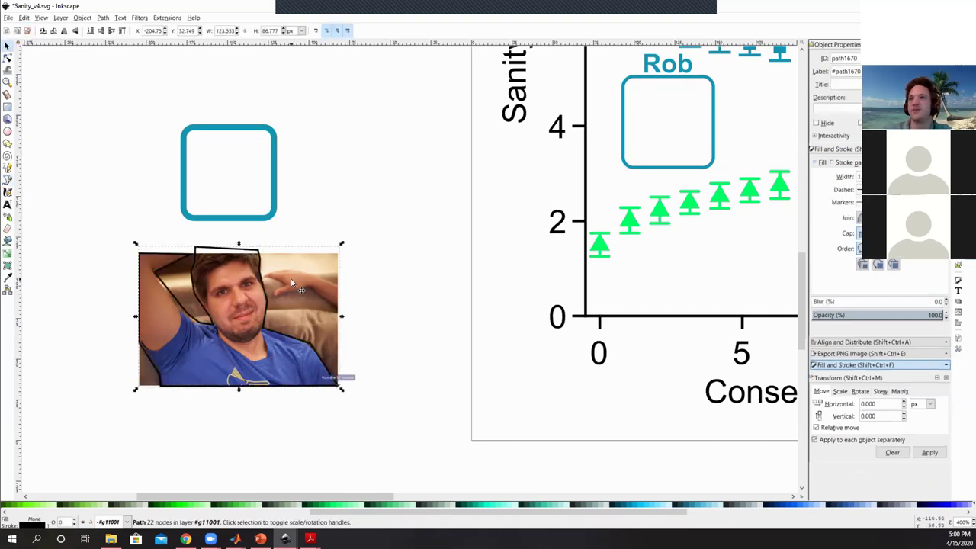
pyautogui.keyDown('shift'); pyautogui.click(290, 278); pyautogui.keyUp('shift')
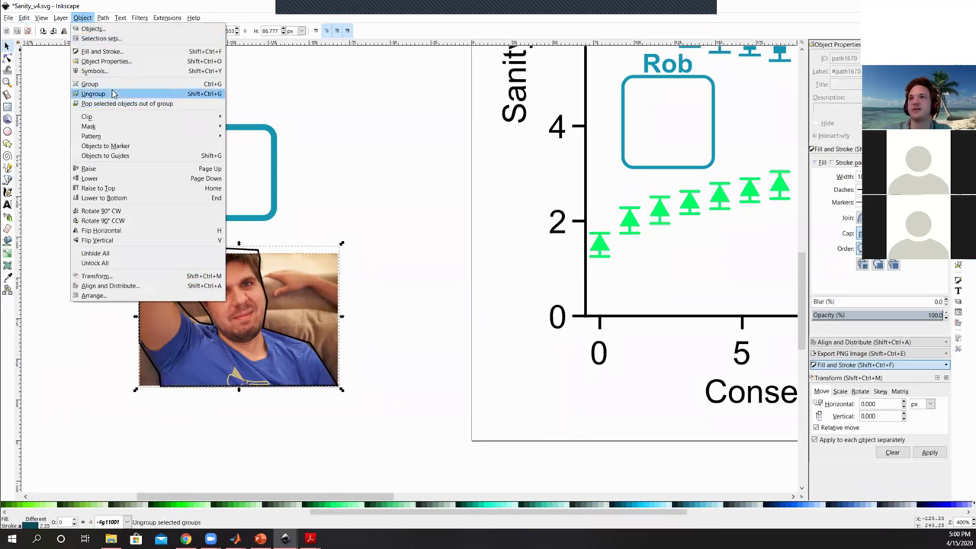
pyautogui.click(246, 117)
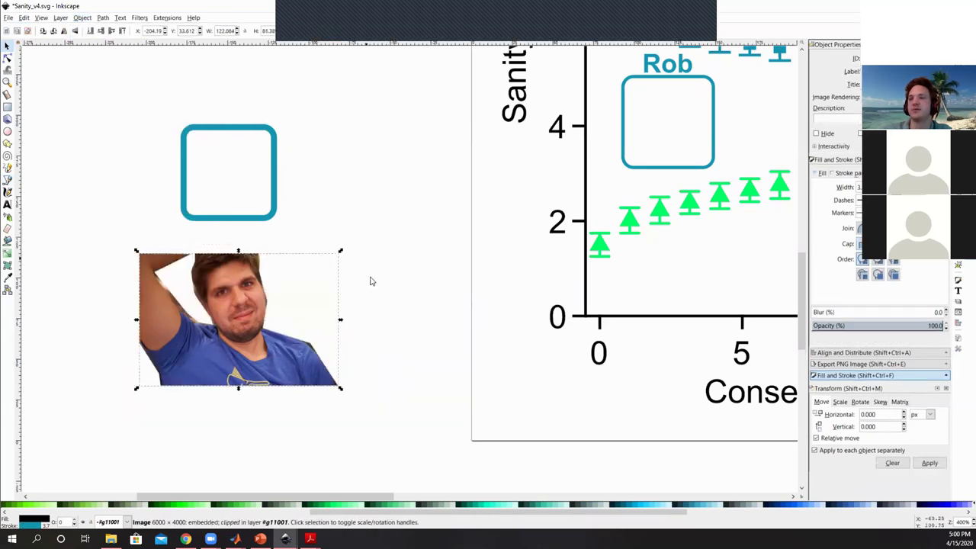
pyautogui.click(393, 285)
pyautogui.moveTo(301, 371); pyautogui.dragTo(272, 255)
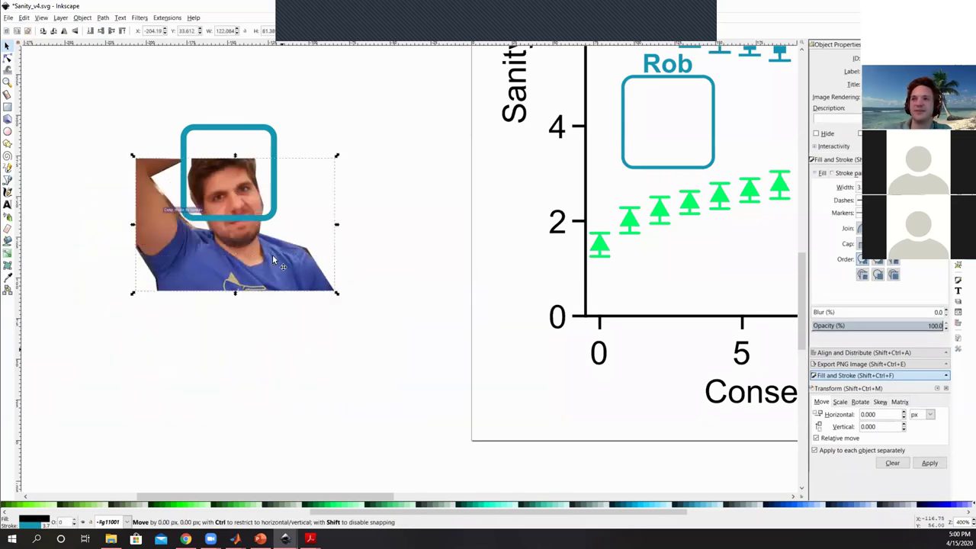
pyautogui.keyDown('ctrl'); pyautogui.scroll(-1, 273, 254); pyautogui.keyUp('ctrl')
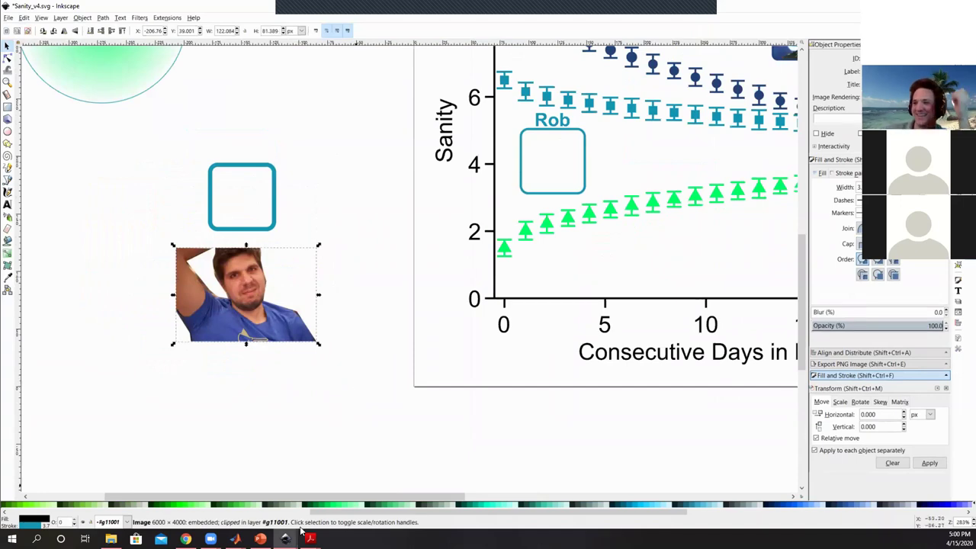
# Switch back to New document 1 and view the shaded spheres and the paired-cell drawing.
pyautogui.moveTo(285, 539)
pyautogui.click(463, 492)
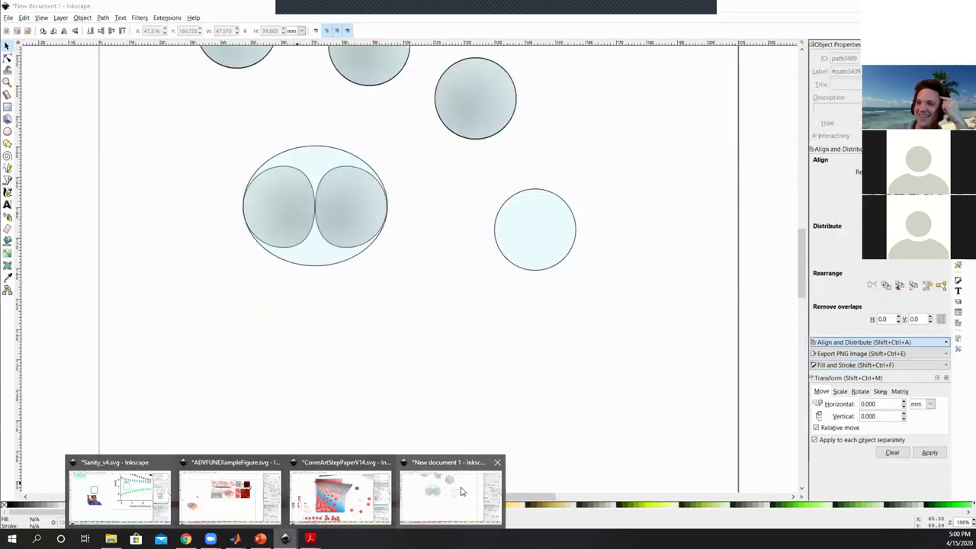
pyautogui.scroll(-1, 353, 218)
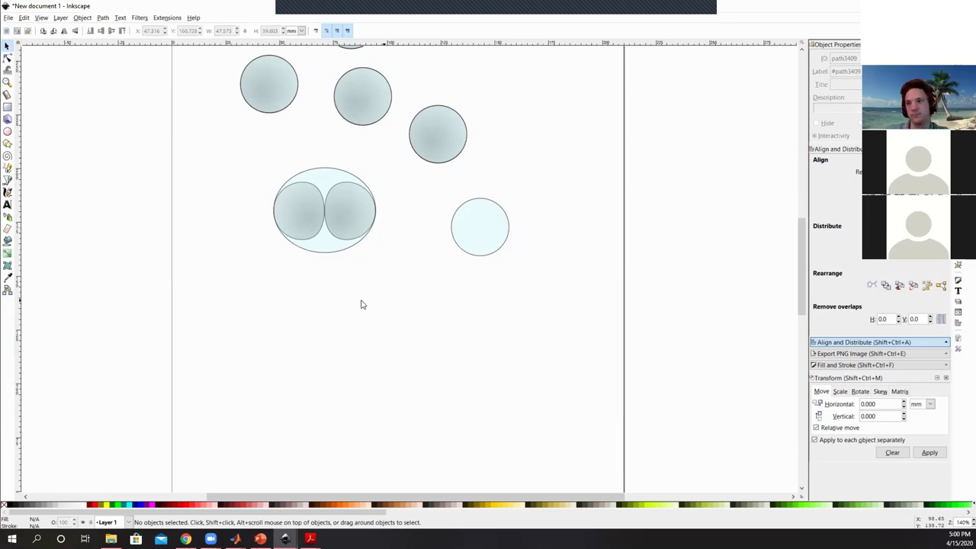
pyautogui.scroll(-1, 344, 308)
pyautogui.scroll(1, 399, 170)
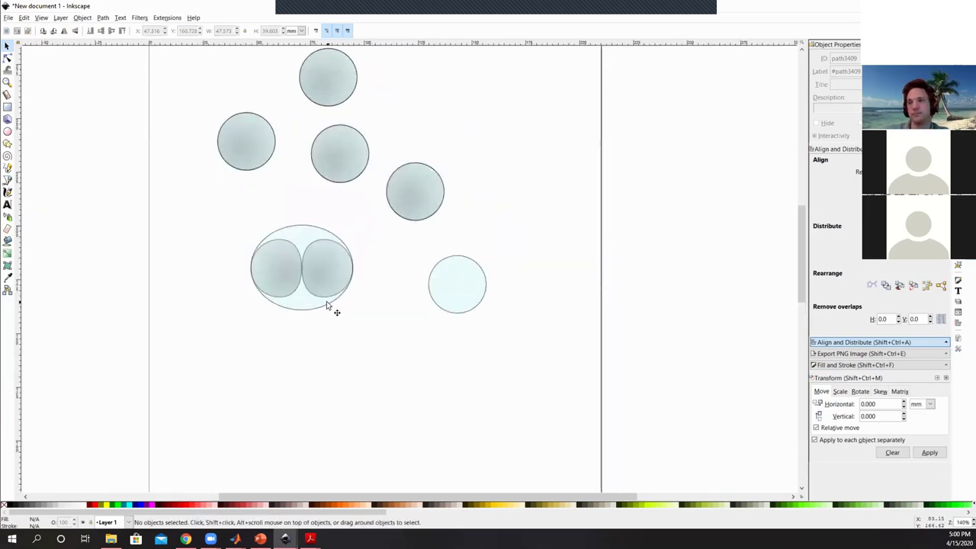
pyautogui.scroll(1, 318, 339)
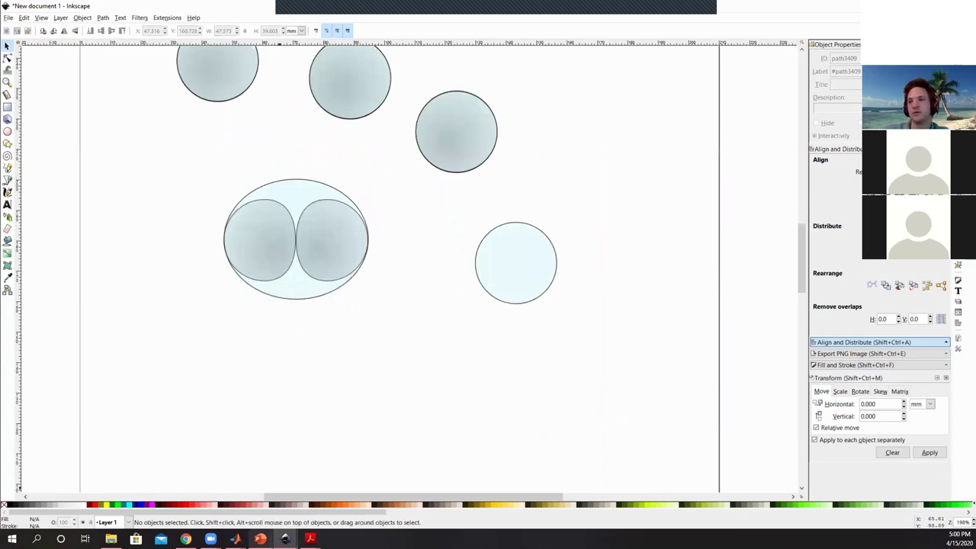
# Switch to the ADVFUNEXampleFigure.svg document and examine the layout of figure panels A, B and C.
pyautogui.moveTo(285, 538)
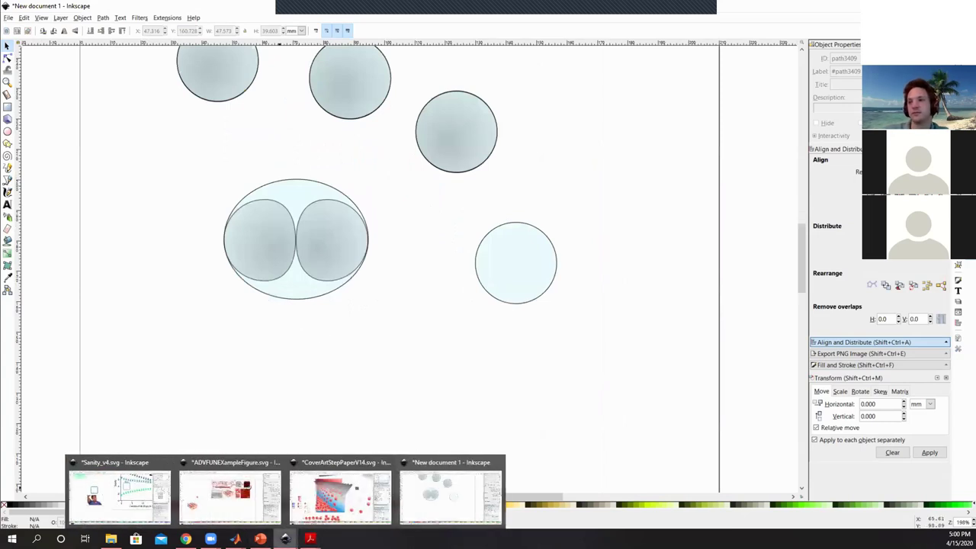
pyautogui.click(229, 496)
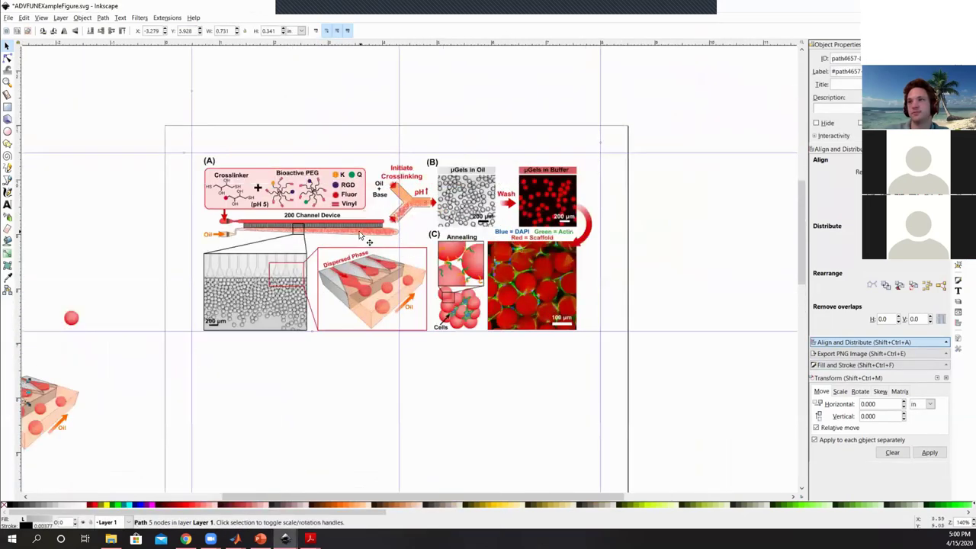
pyautogui.click(216, 163)
pyautogui.click(212, 162)
pyautogui.click(251, 144)
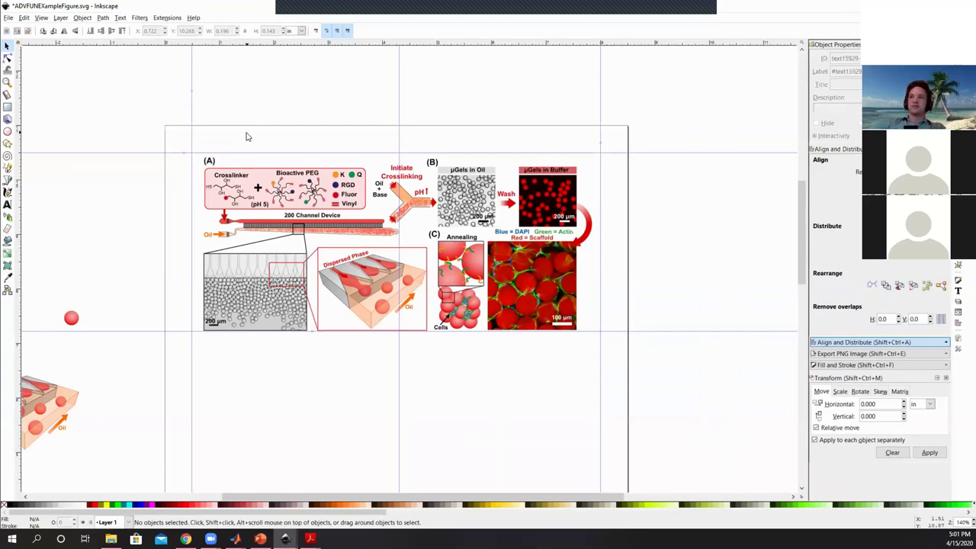
pyautogui.moveTo(204, 143); pyautogui.dragTo(595, 344)
pyautogui.click(209, 150)
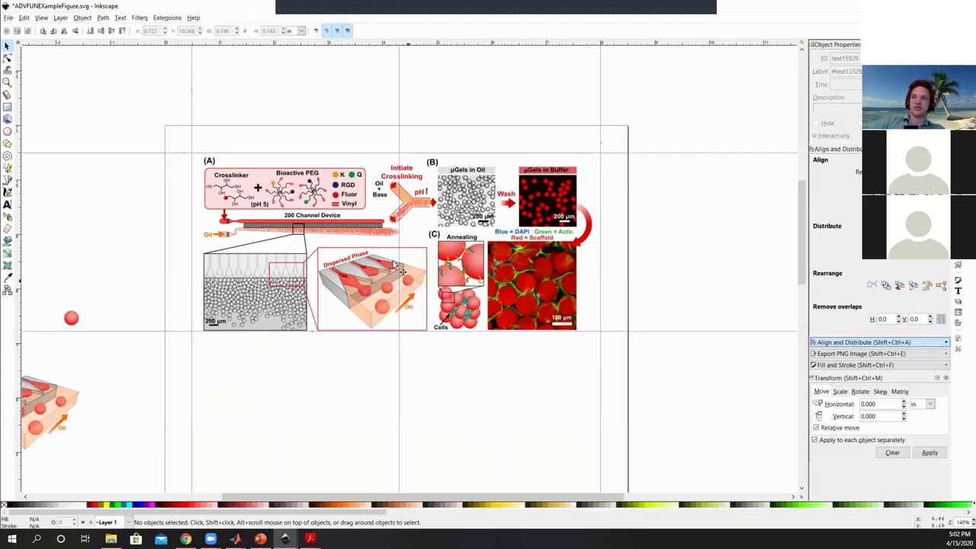
pyautogui.scroll(1, 345, 163)
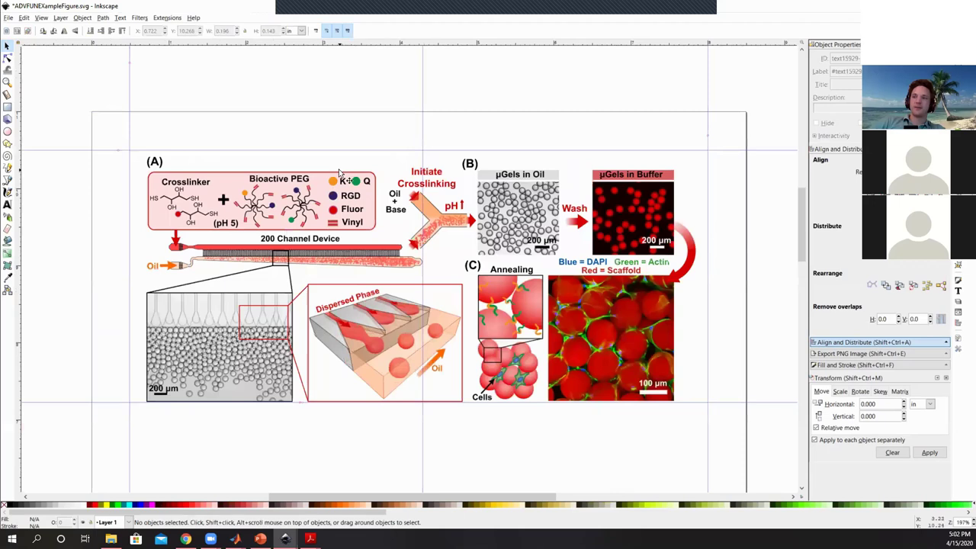